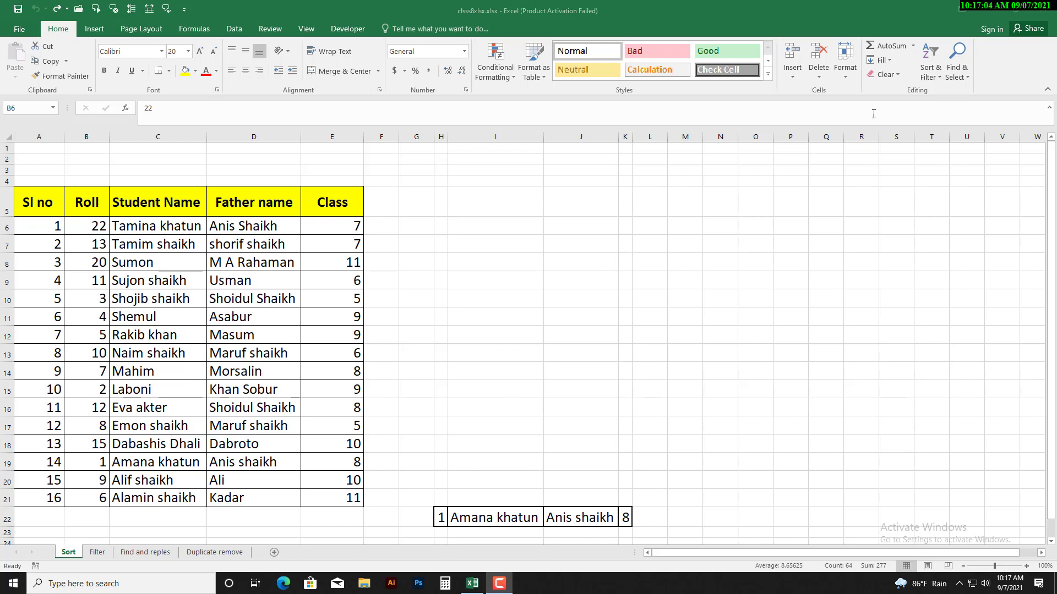
Review the column headings of the student table, from Sl no through Class.
{"action": "left_click", "coordinate": [38, 211]}
{"action": "left_click", "coordinate": [194, 285]}
{"action": "left_click", "coordinate": [23, 209]}
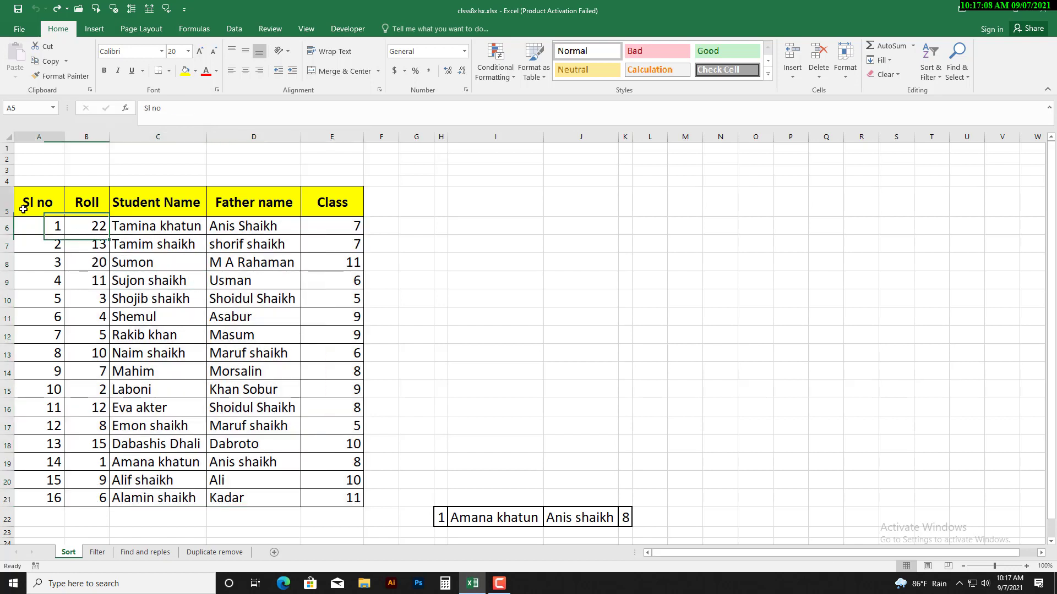
{"action": "left_click", "coordinate": [91, 208]}
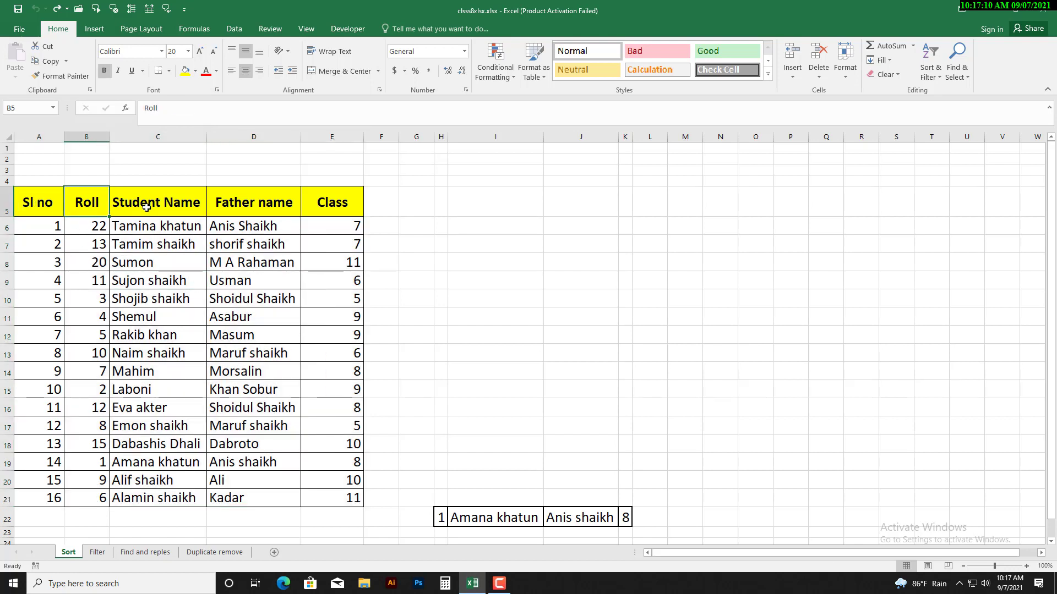
{"action": "left_click", "coordinate": [147, 207]}
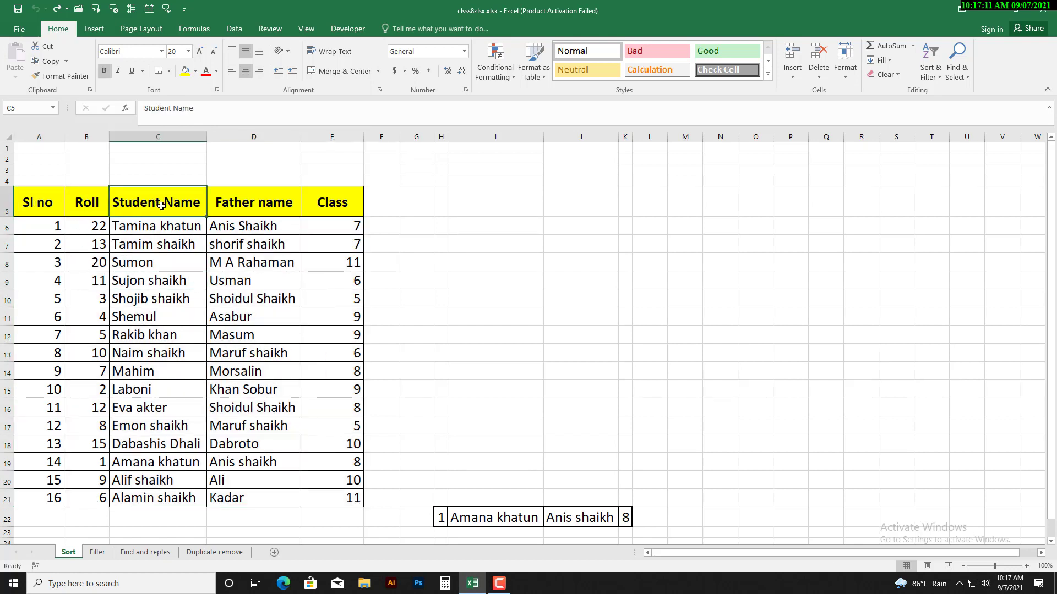
{"action": "left_click", "coordinate": [230, 207]}
{"action": "left_click", "coordinate": [331, 205]}
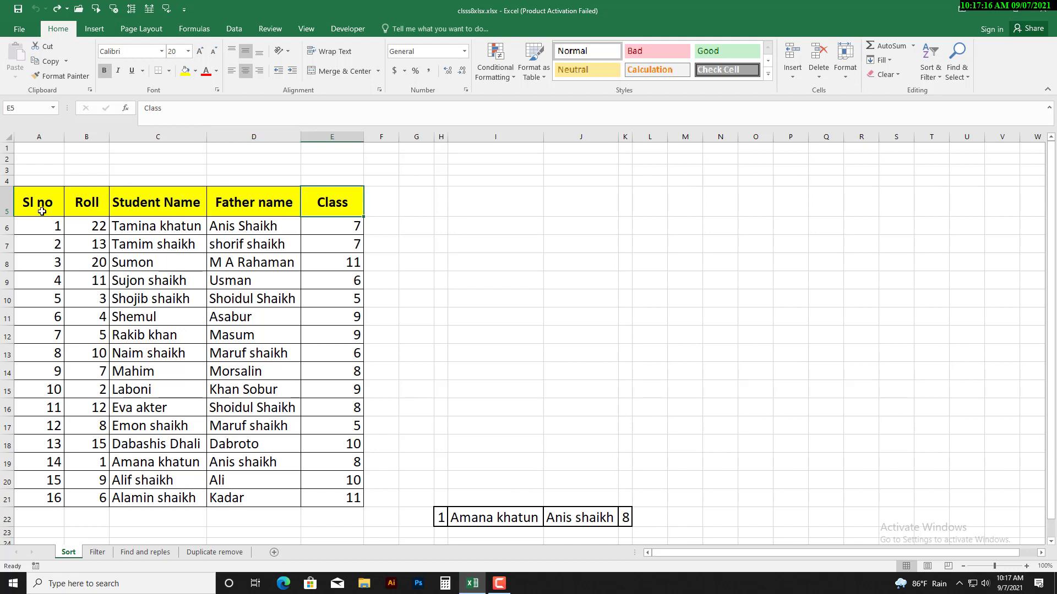
Go through the first three student records cell by cell, reading serial number, roll, names and class.
{"action": "left_click", "coordinate": [51, 227]}
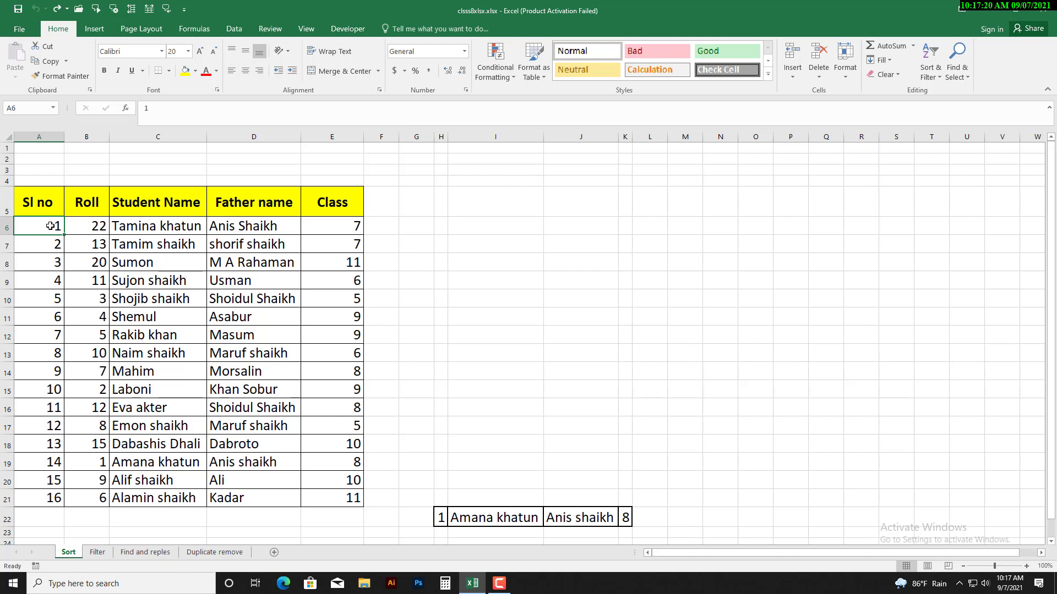
{"action": "left_click", "coordinate": [85, 226]}
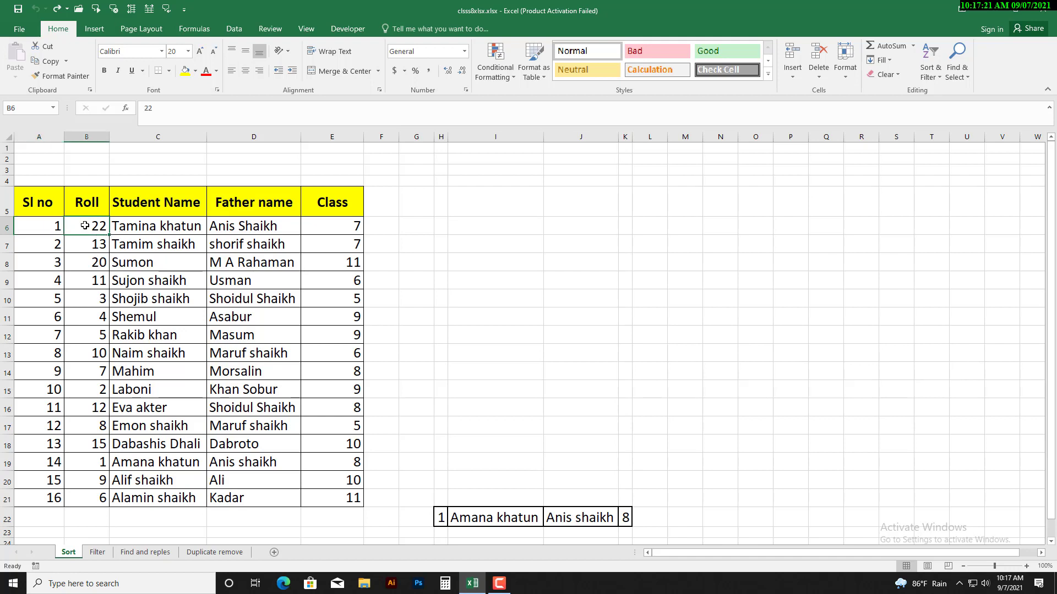
{"action": "left_click", "coordinate": [133, 226]}
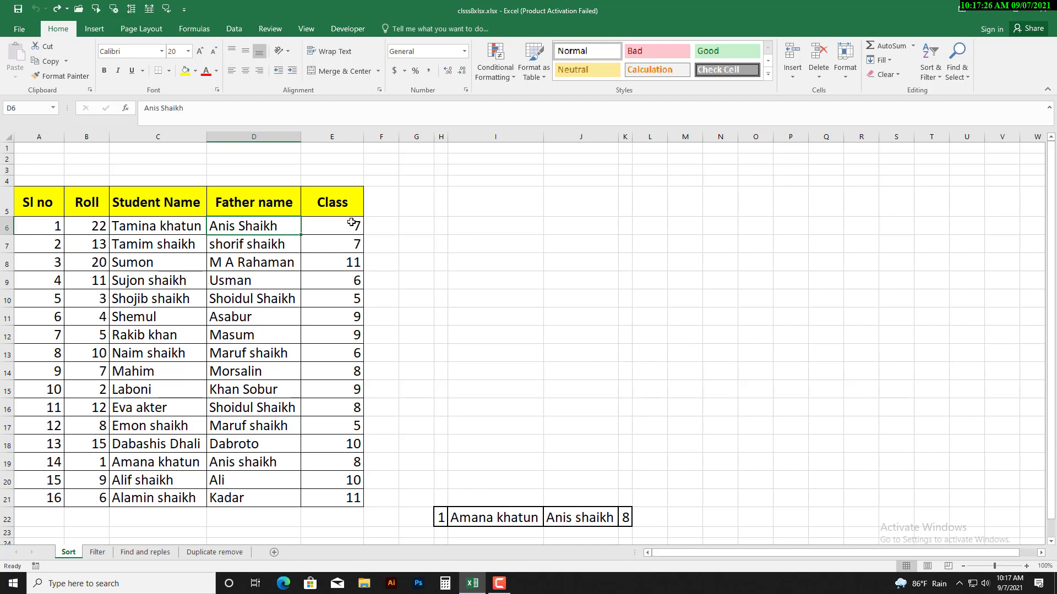
{"action": "left_click", "coordinate": [352, 222]}
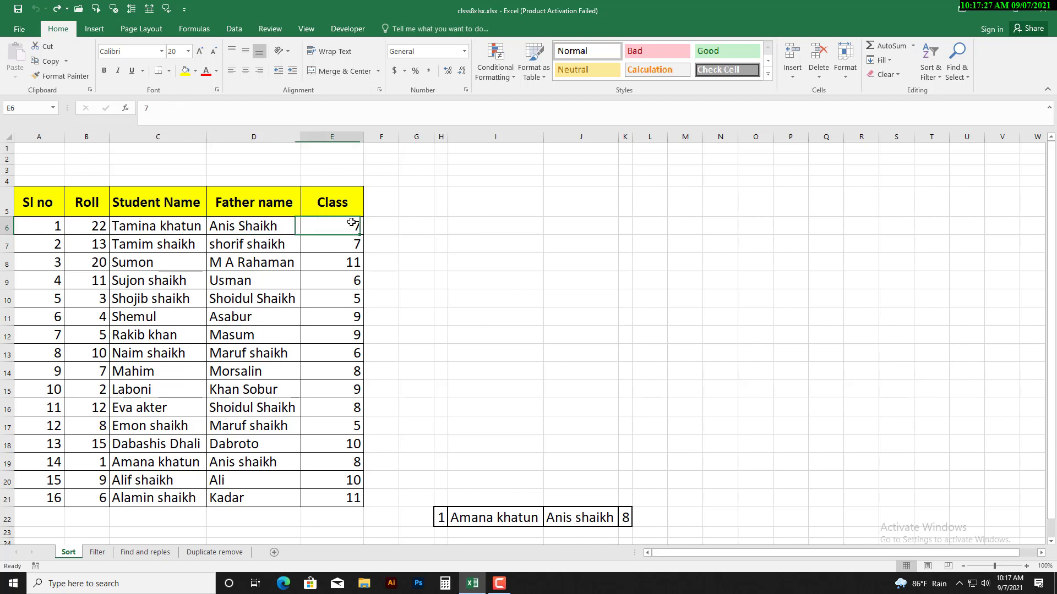
{"action": "left_click", "coordinate": [58, 250]}
{"action": "left_click", "coordinate": [89, 244]}
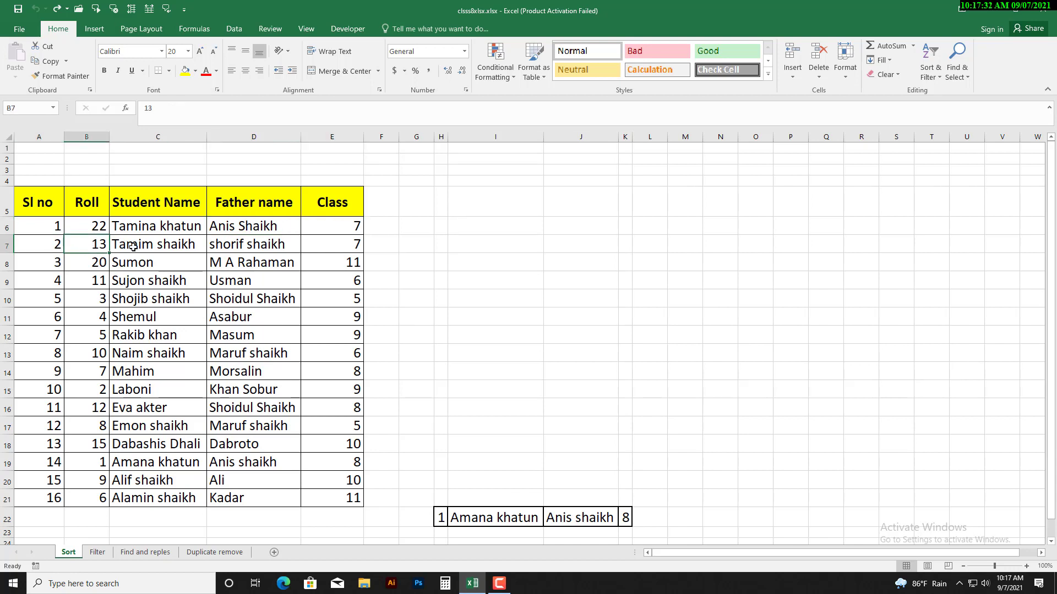
{"action": "left_click", "coordinate": [133, 248]}
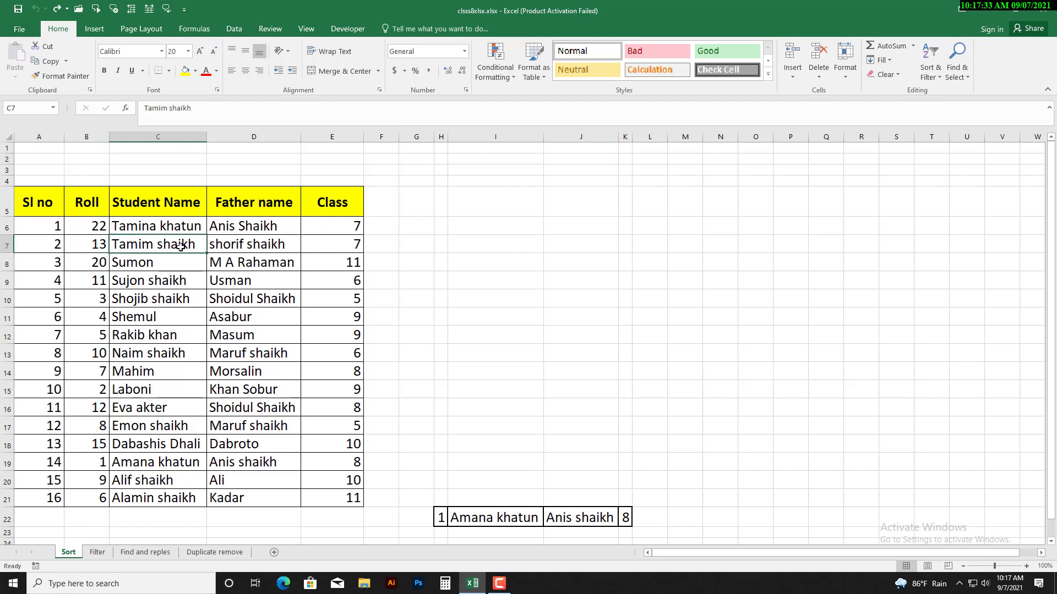
{"action": "left_click", "coordinate": [257, 246]}
{"action": "left_click", "coordinate": [347, 248]}
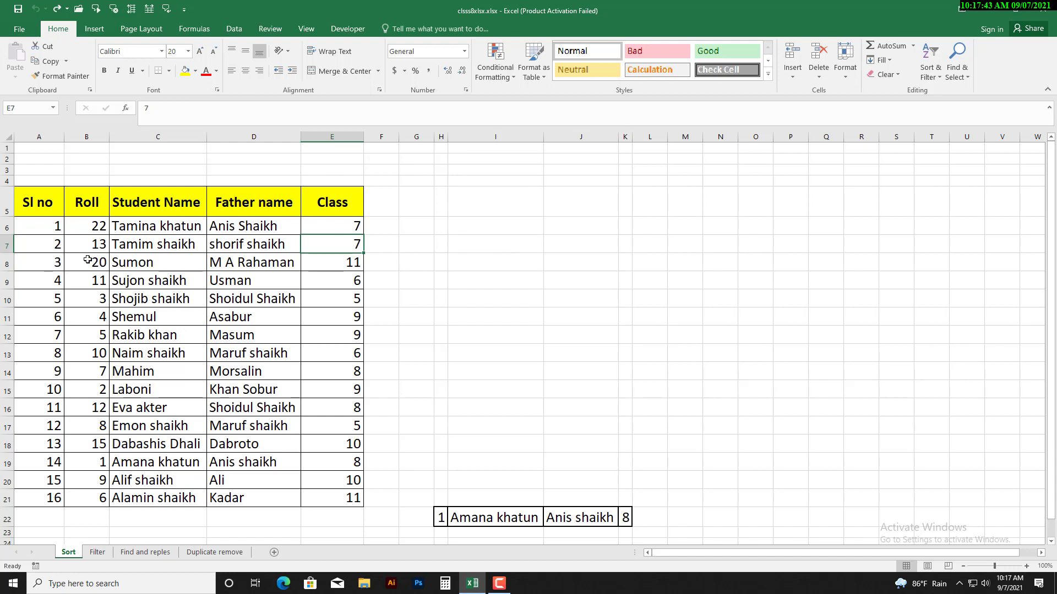
{"action": "left_click", "coordinate": [104, 258]}
{"action": "left_click_drag", "start_coordinate": [139, 259], "coordinate": [269, 259]}
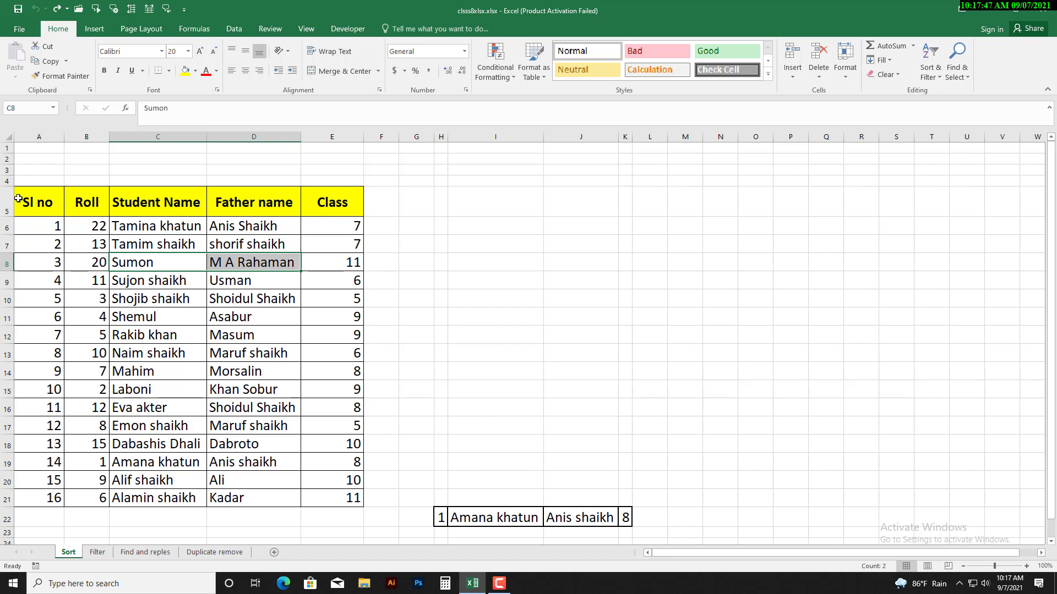
Look over the full extent of the student table, from the Sl no heading to the last Class value.
{"action": "left_click_drag", "start_coordinate": [20, 203], "coordinate": [333, 500]}
{"action": "left_click", "coordinate": [91, 231]}
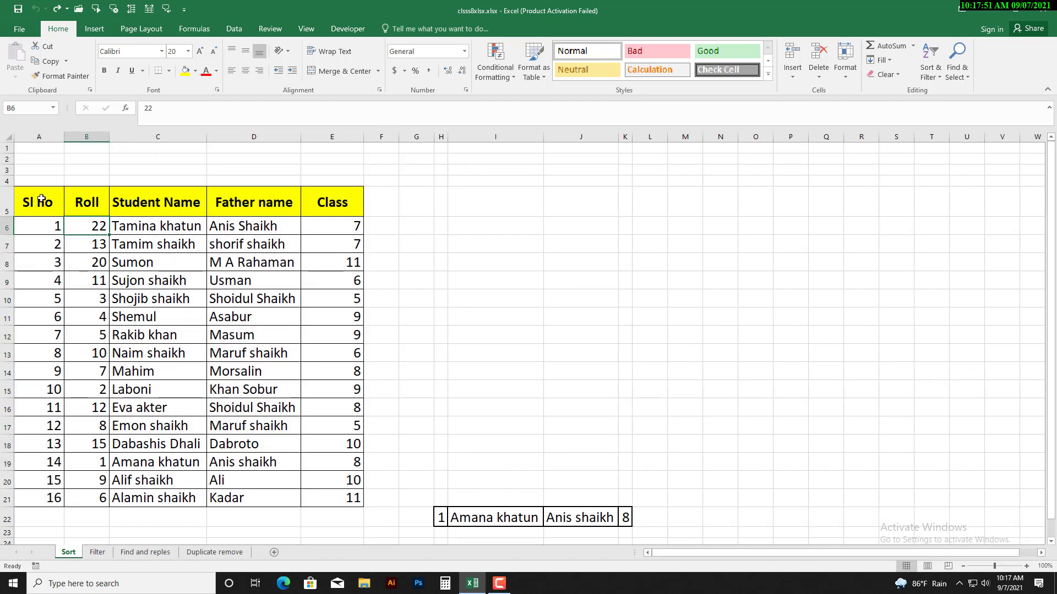
{"action": "left_click_drag", "start_coordinate": [38, 201], "coordinate": [356, 498]}
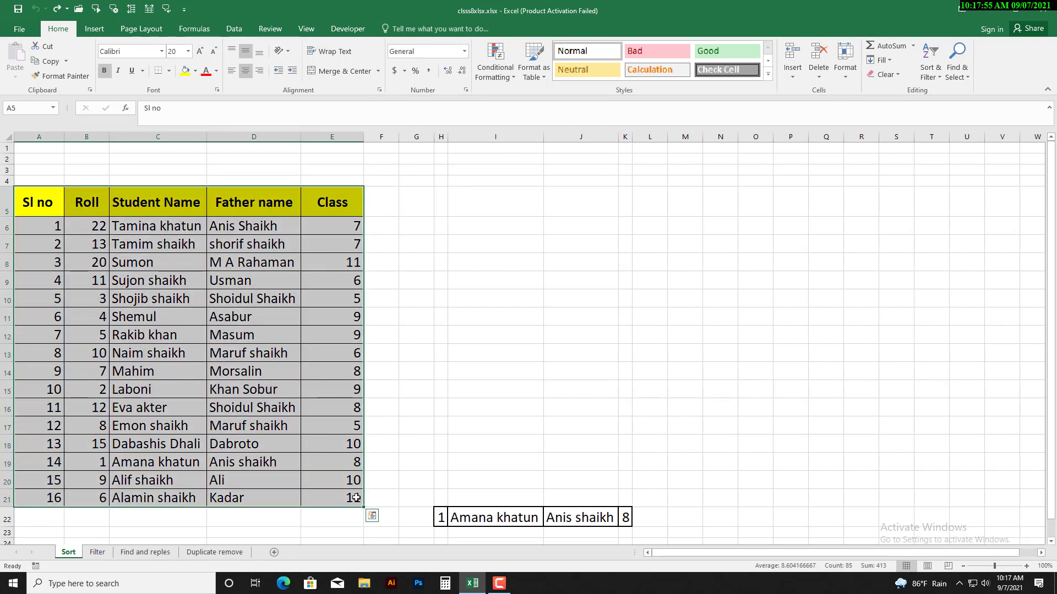
{"action": "left_click", "coordinate": [420, 338]}
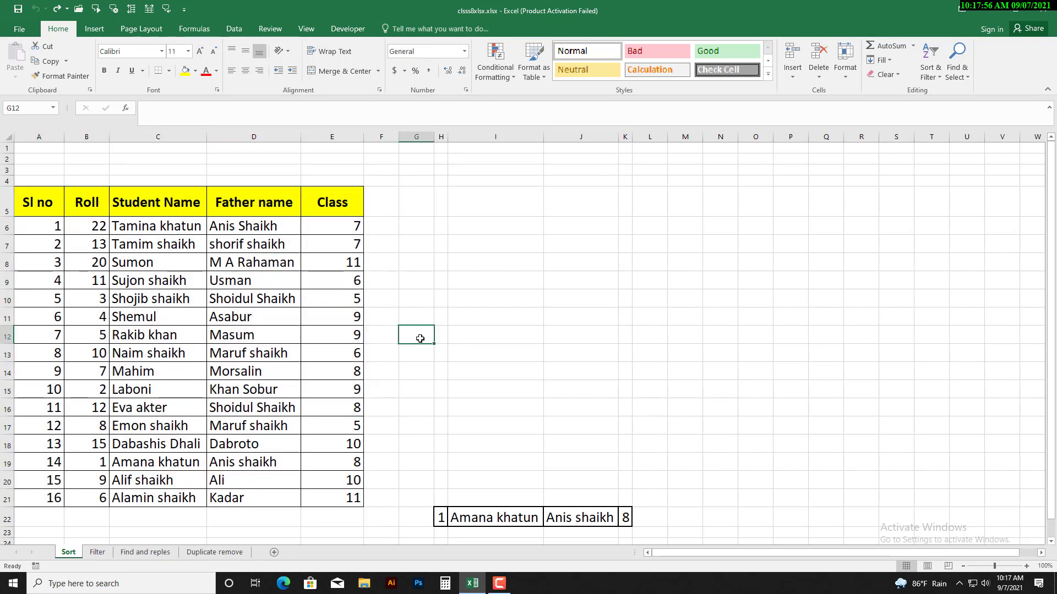
Compare the order of the Roll values with the serial numbers in the table's first three records.
{"action": "left_click", "coordinate": [93, 223]}
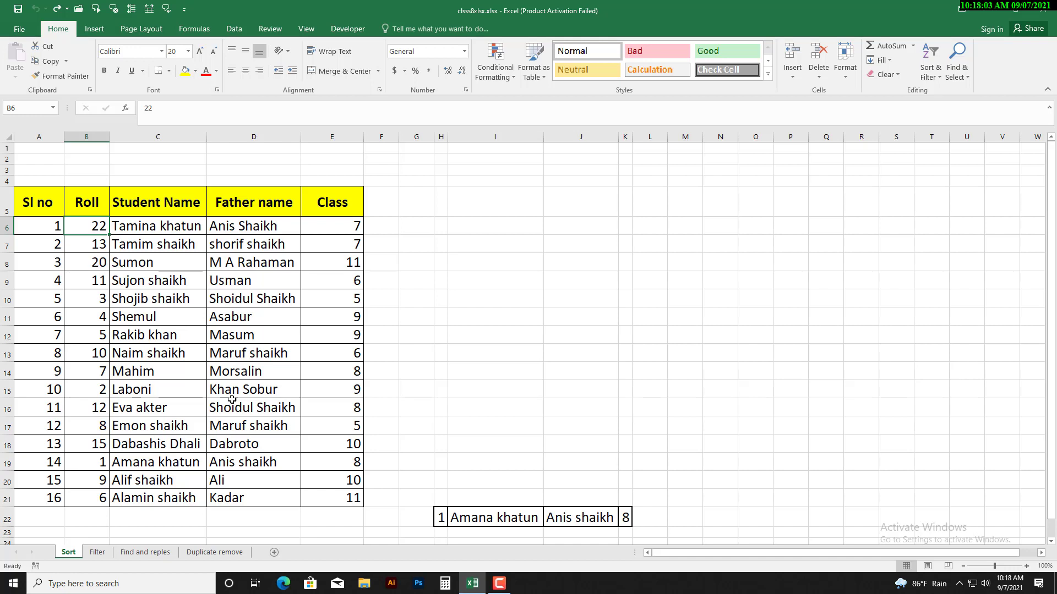
{"action": "left_click", "coordinate": [102, 271]}
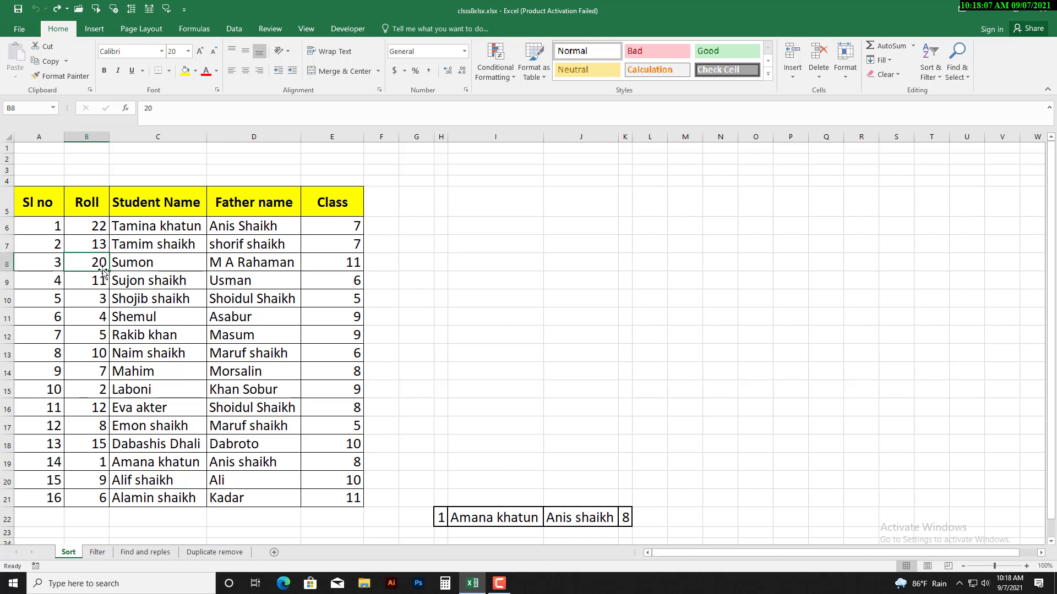
{"action": "left_click", "coordinate": [50, 229]}
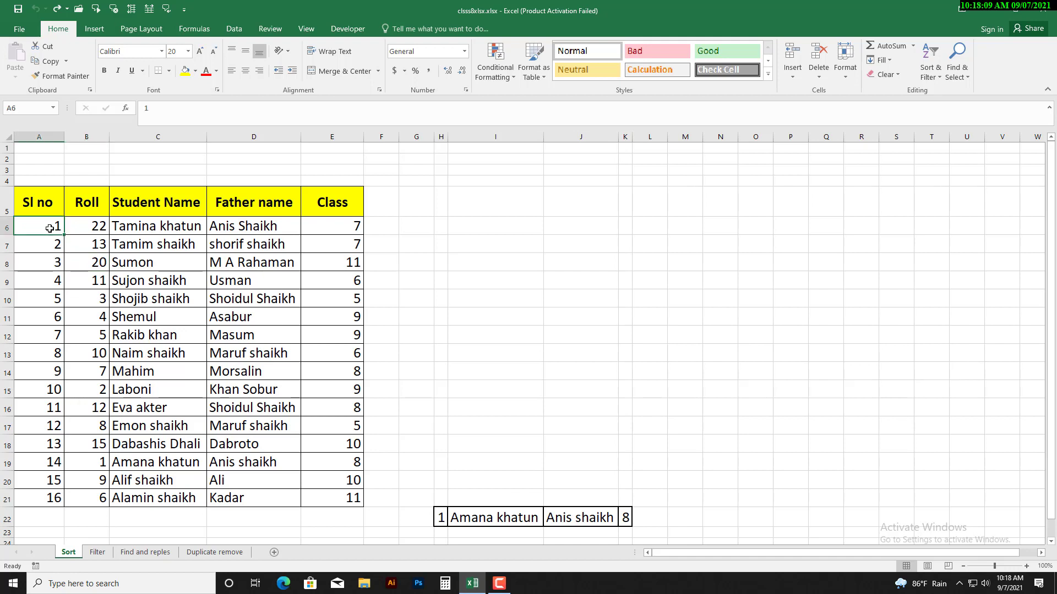
{"action": "left_click", "coordinate": [89, 229]}
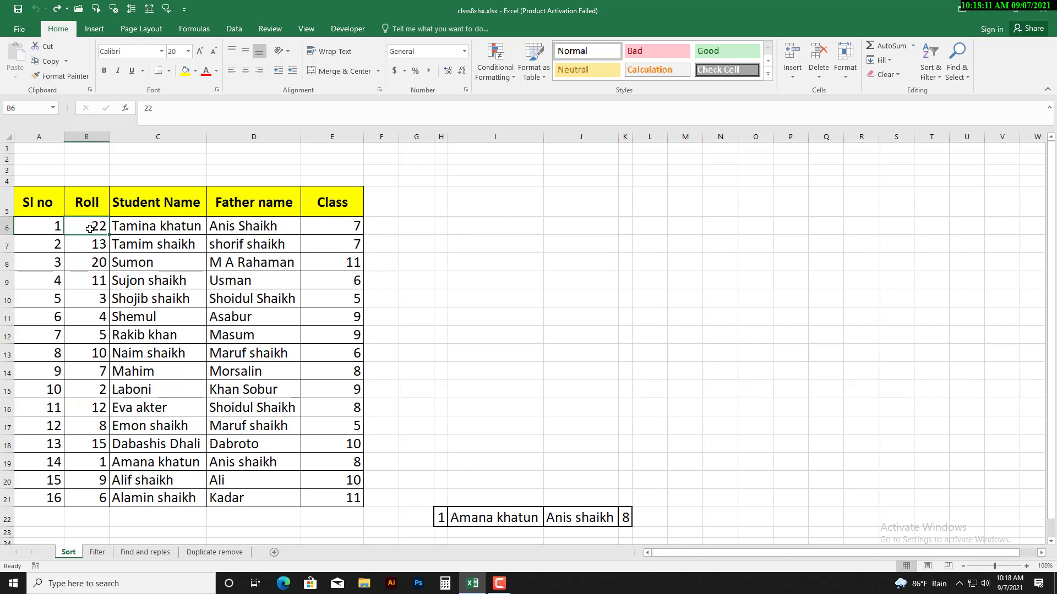
{"action": "left_click", "coordinate": [53, 245]}
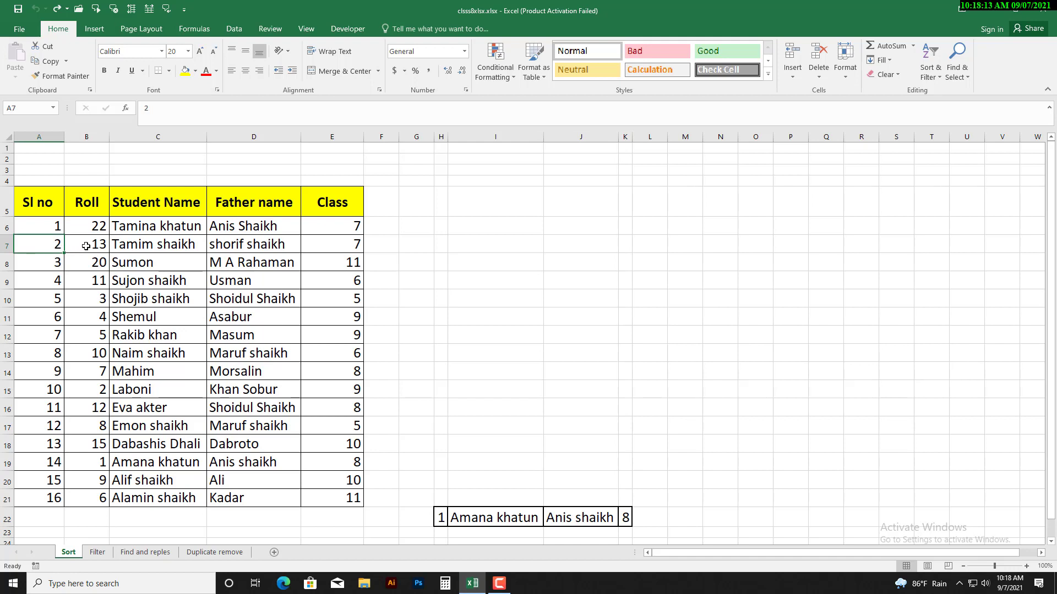
{"action": "left_click", "coordinate": [88, 245]}
{"action": "left_click_drag", "start_coordinate": [150, 246], "coordinate": [308, 244]}
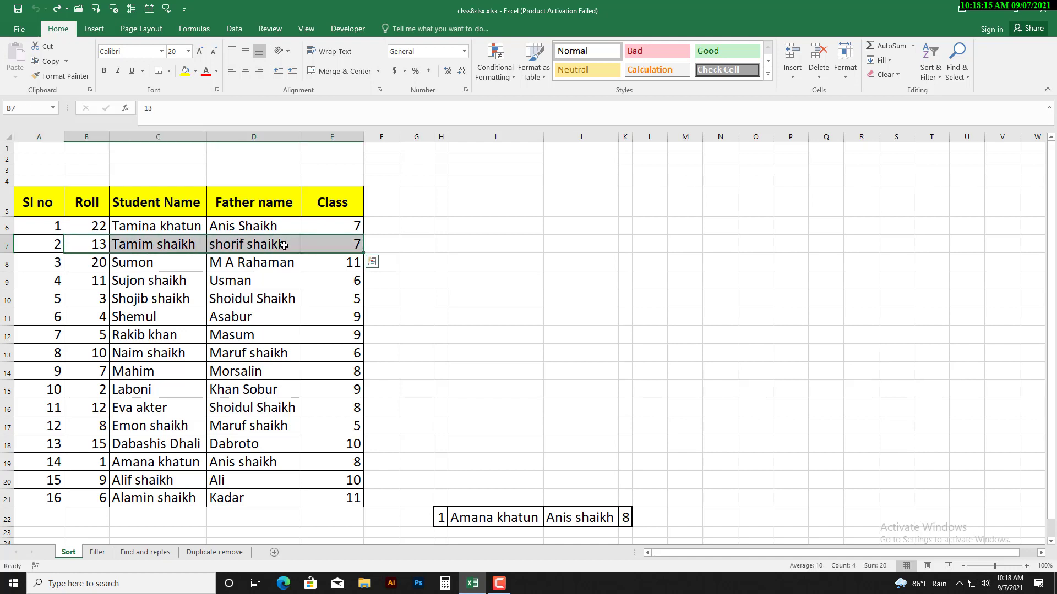
{"action": "left_click", "coordinate": [56, 267]}
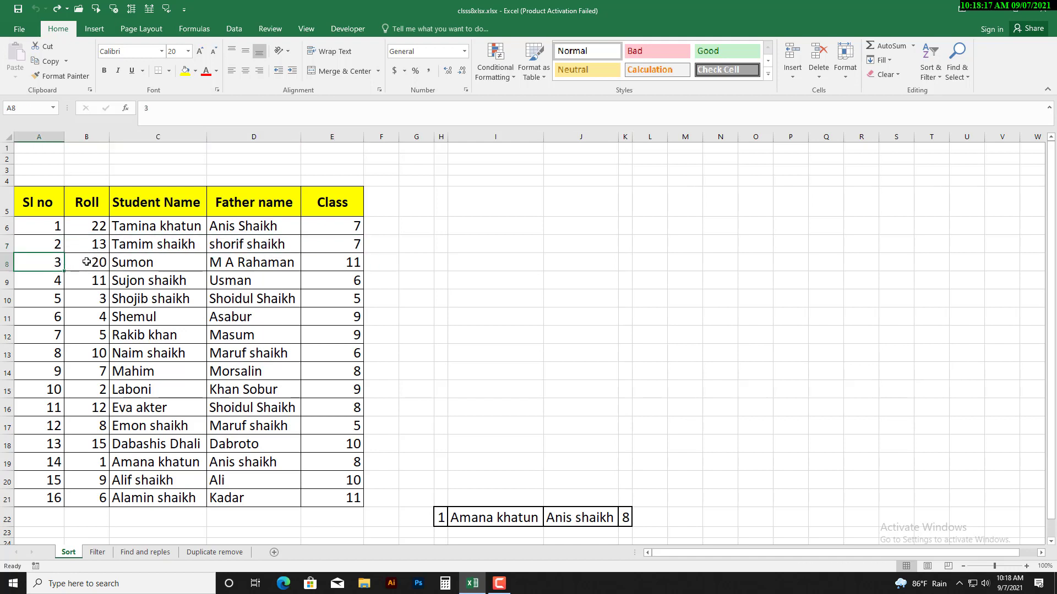
{"action": "left_click", "coordinate": [88, 262]}
{"action": "left_click_drag", "start_coordinate": [87, 262], "coordinate": [309, 260]}
{"action": "left_click", "coordinate": [450, 388]}
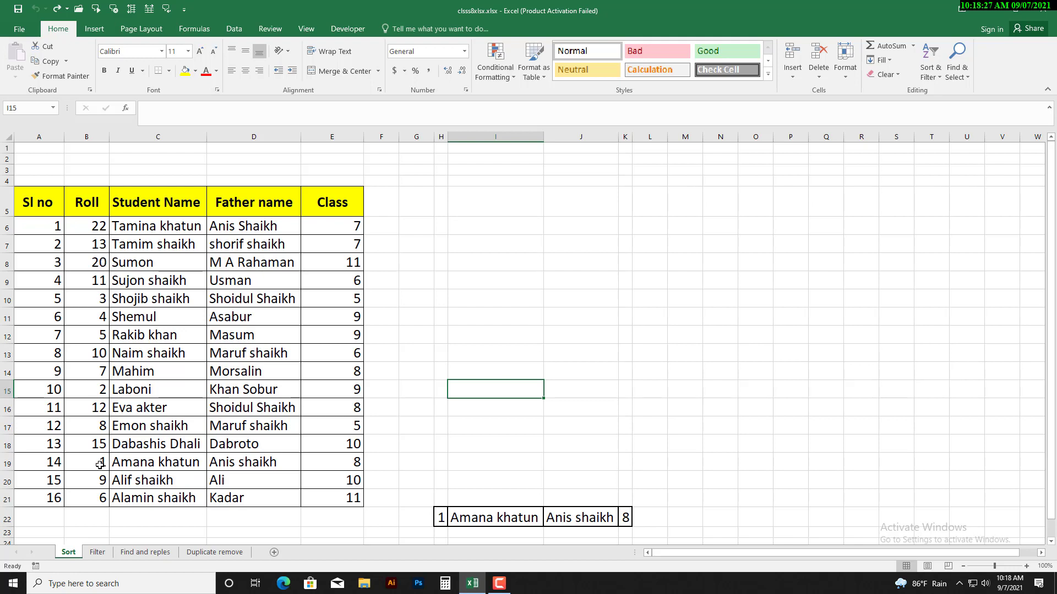
Compare the table's roll 1 record in row 19 with the separate record in H22:K22.
{"action": "left_click_drag", "start_coordinate": [105, 468], "coordinate": [343, 464]}
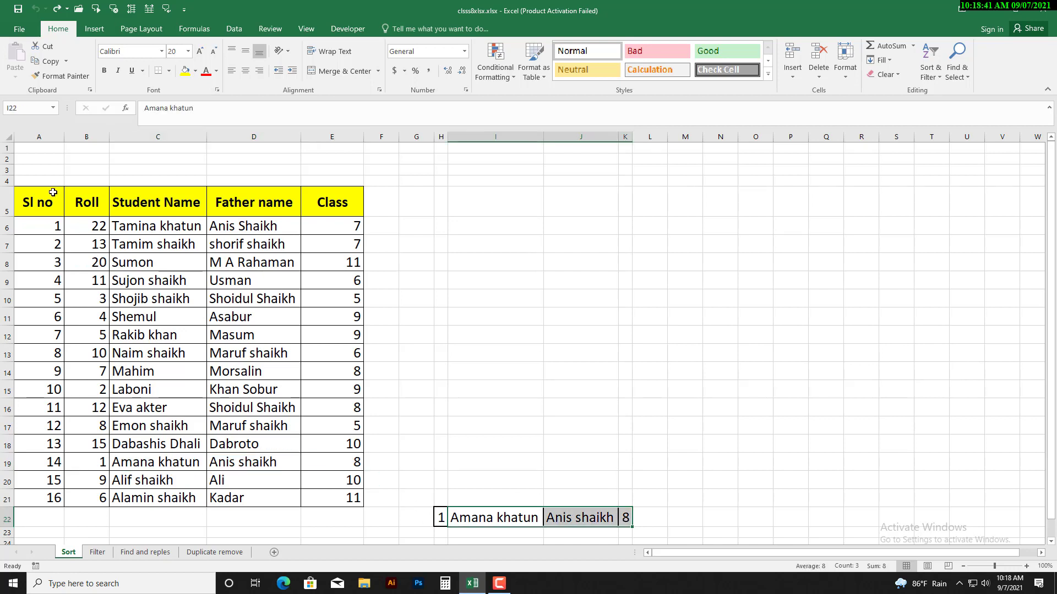
{"action": "left_click_drag", "start_coordinate": [53, 193], "coordinate": [352, 498]}
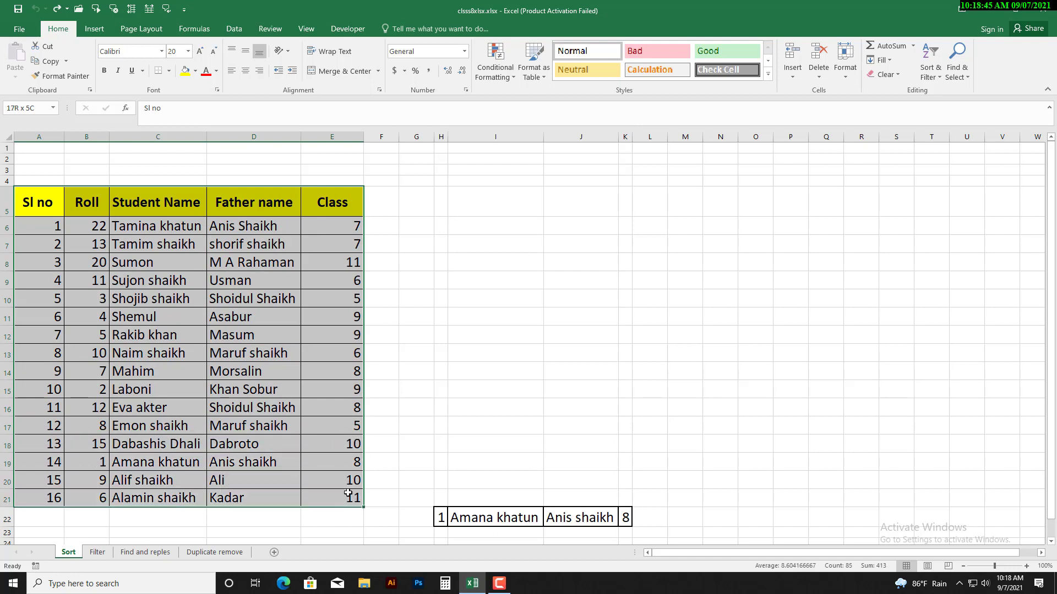
{"action": "left_click", "coordinate": [460, 444]}
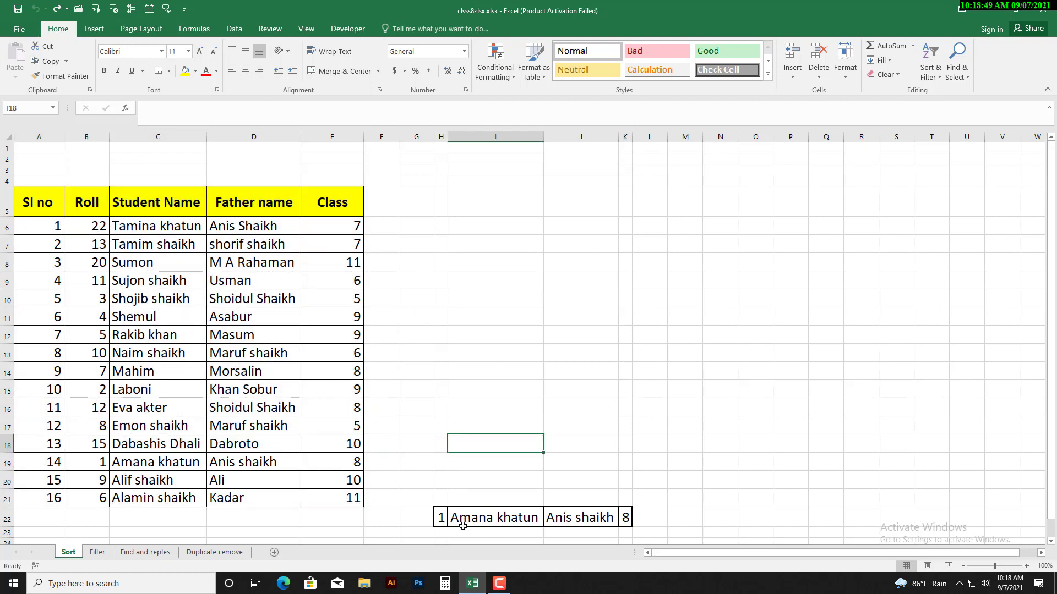
{"action": "left_click_drag", "start_coordinate": [441, 518], "coordinate": [619, 520]}
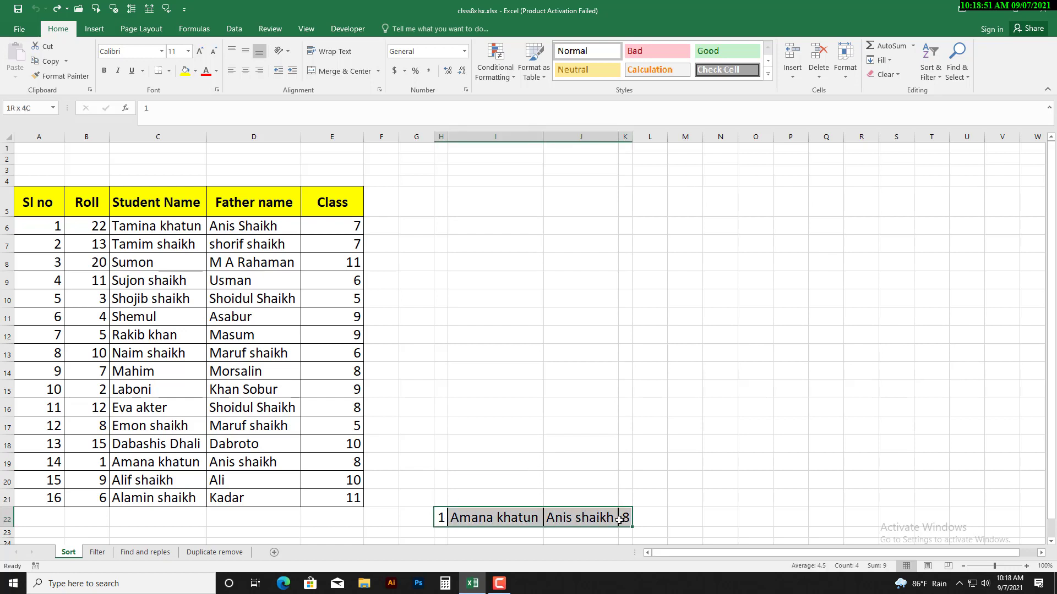
Sort the student table by the Roll column from smallest to largest.
{"action": "left_click", "coordinate": [93, 226]}
{"action": "left_click", "coordinate": [97, 276]}
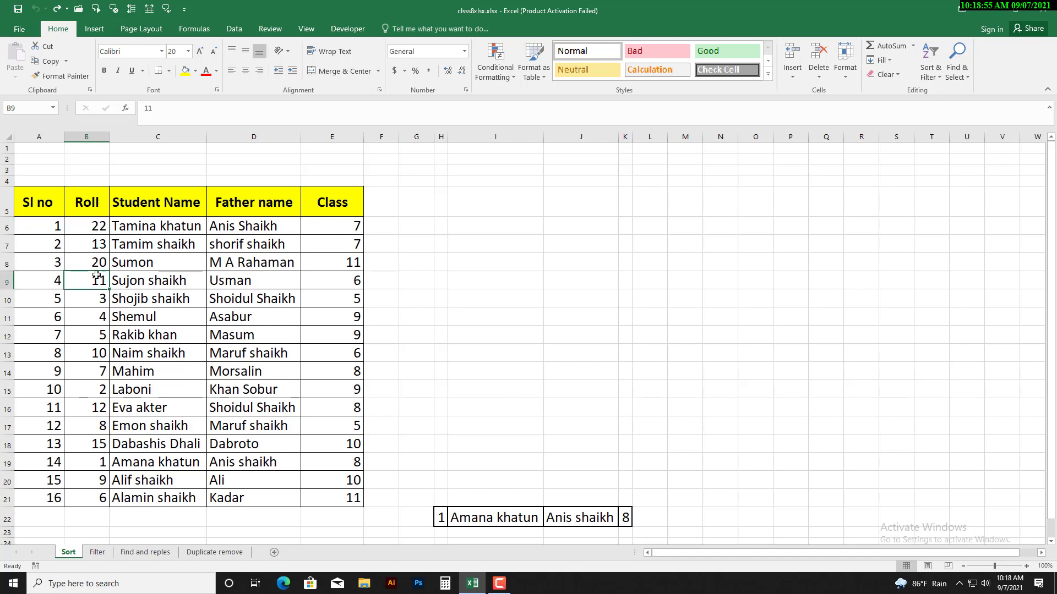
{"action": "left_click", "coordinate": [90, 216]}
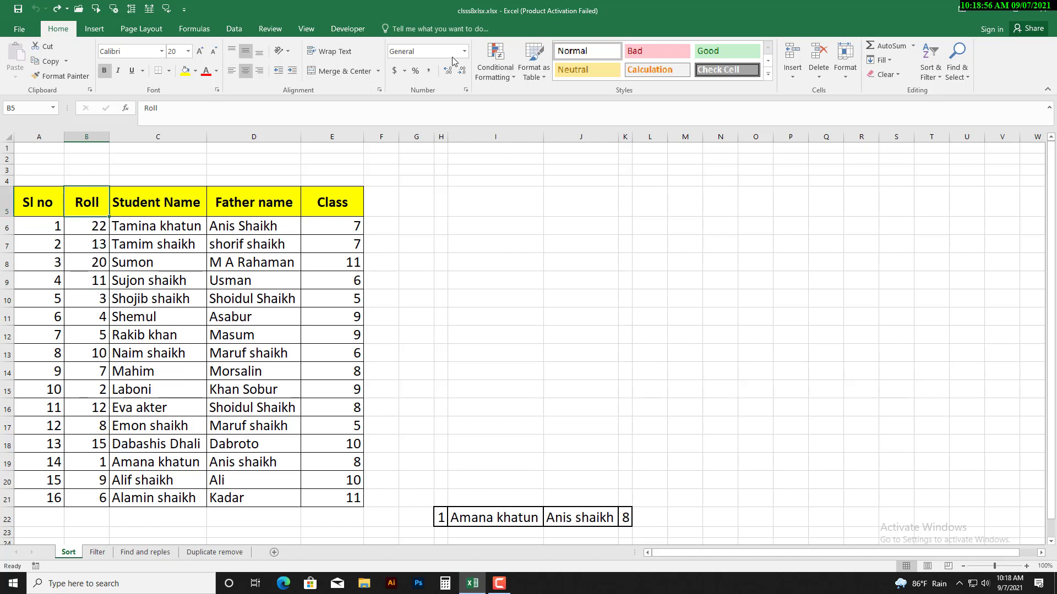
{"action": "left_click", "coordinate": [929, 71]}
{"action": "left_click", "coordinate": [695, 319]}
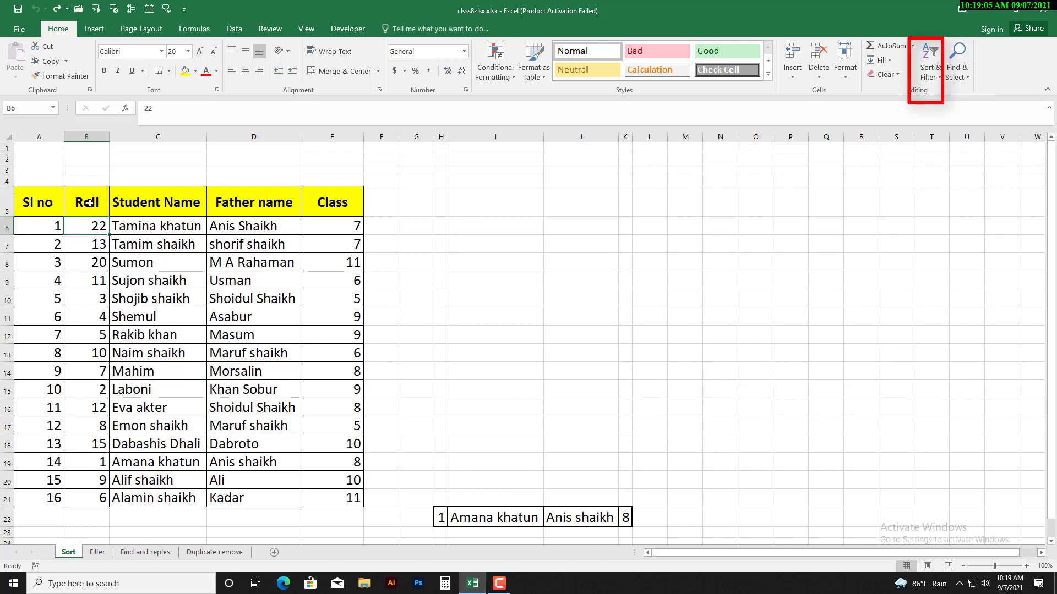
{"action": "left_click_drag", "start_coordinate": [87, 202], "coordinate": [102, 498]}
{"action": "left_click", "coordinate": [104, 426]}
{"action": "left_click", "coordinate": [104, 321]}
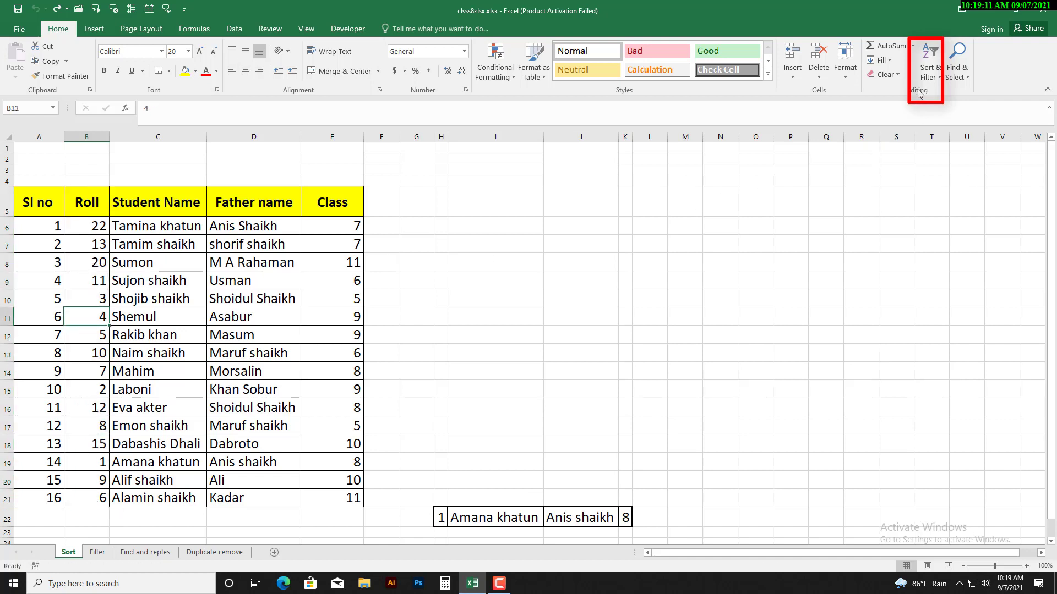
{"action": "left_click", "coordinate": [939, 82]}
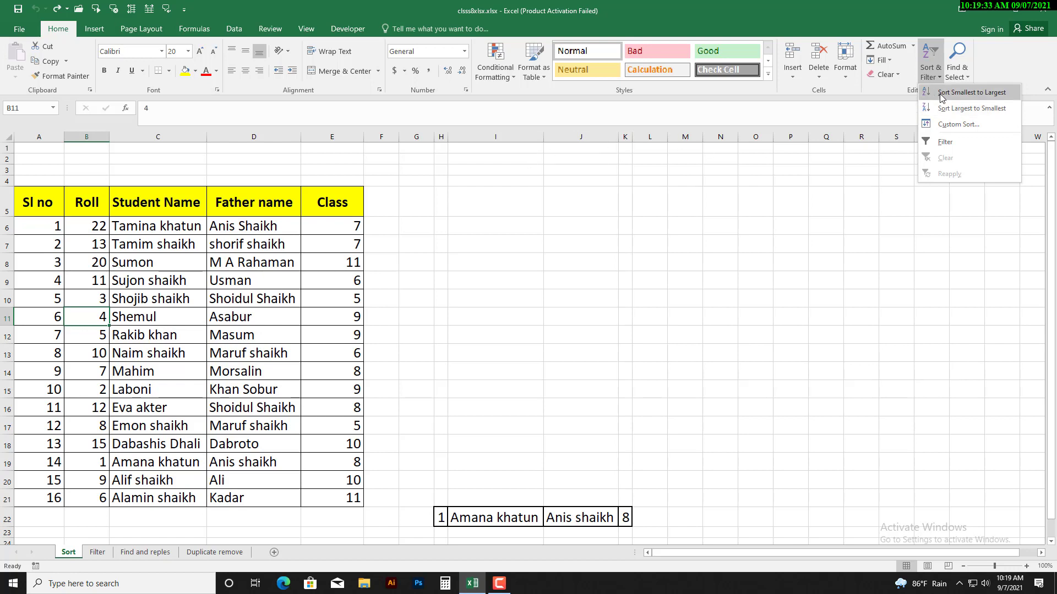
{"action": "left_click", "coordinate": [980, 93]}
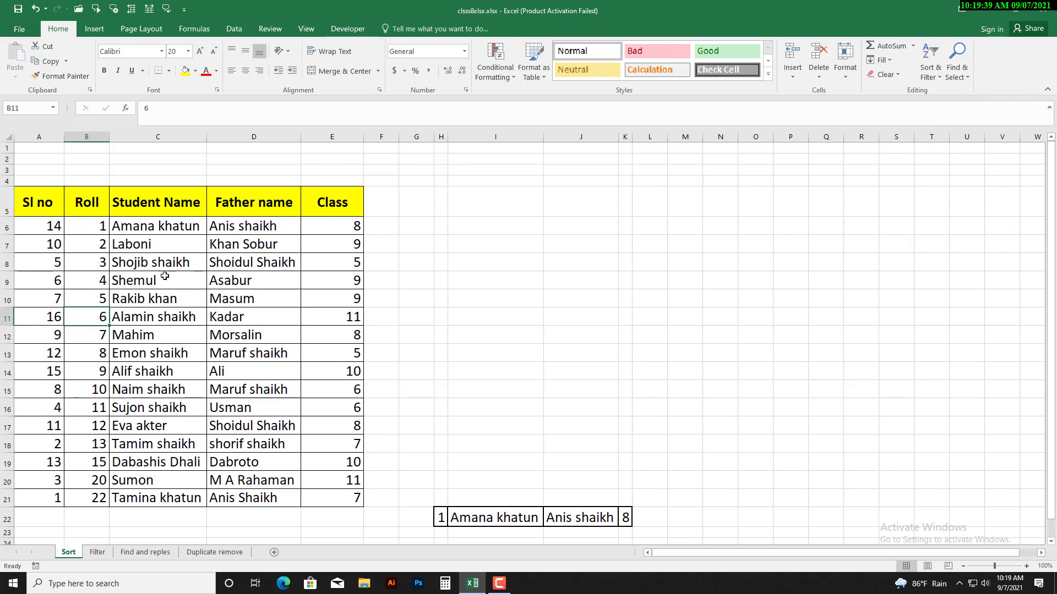
Check the first two records of the sorted table, from Roll across to Class.
{"action": "left_click", "coordinate": [98, 227]}
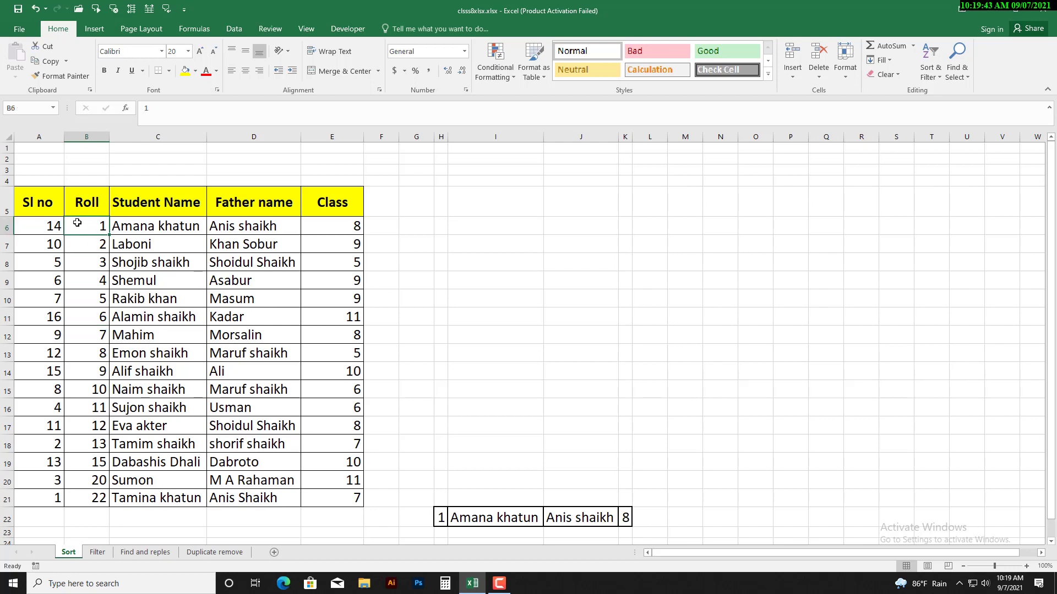
{"action": "left_click_drag", "start_coordinate": [181, 231], "coordinate": [335, 230]}
{"action": "left_click_drag", "start_coordinate": [83, 242], "coordinate": [346, 241]}
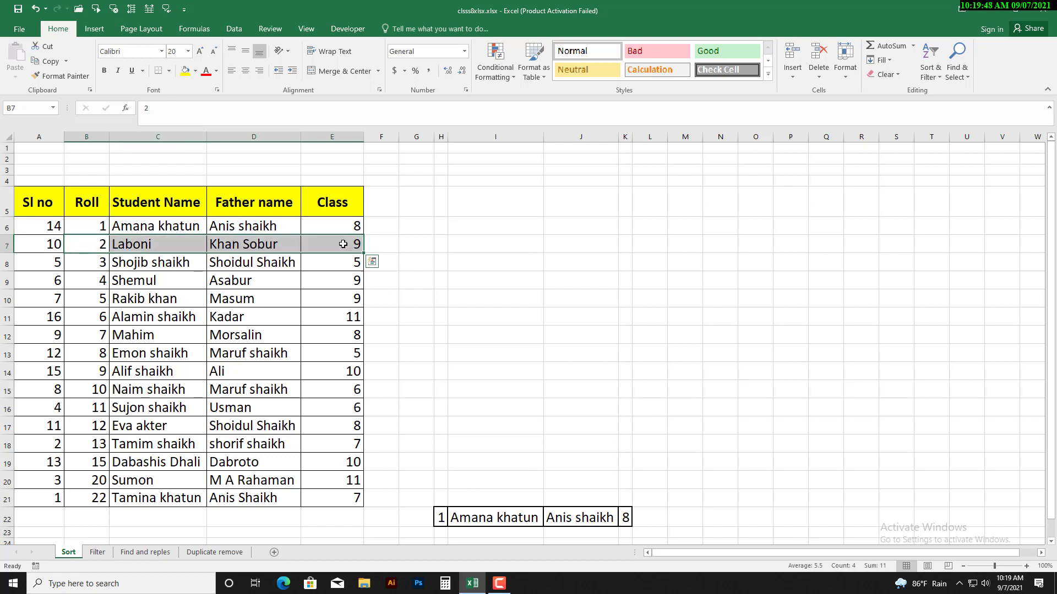
Check the roll 3 record, and compare the roll 1 record in row 6 with the separate record in H22:K22.
{"action": "left_click", "coordinate": [88, 266]}
{"action": "left_click_drag", "start_coordinate": [102, 262], "coordinate": [325, 263]}
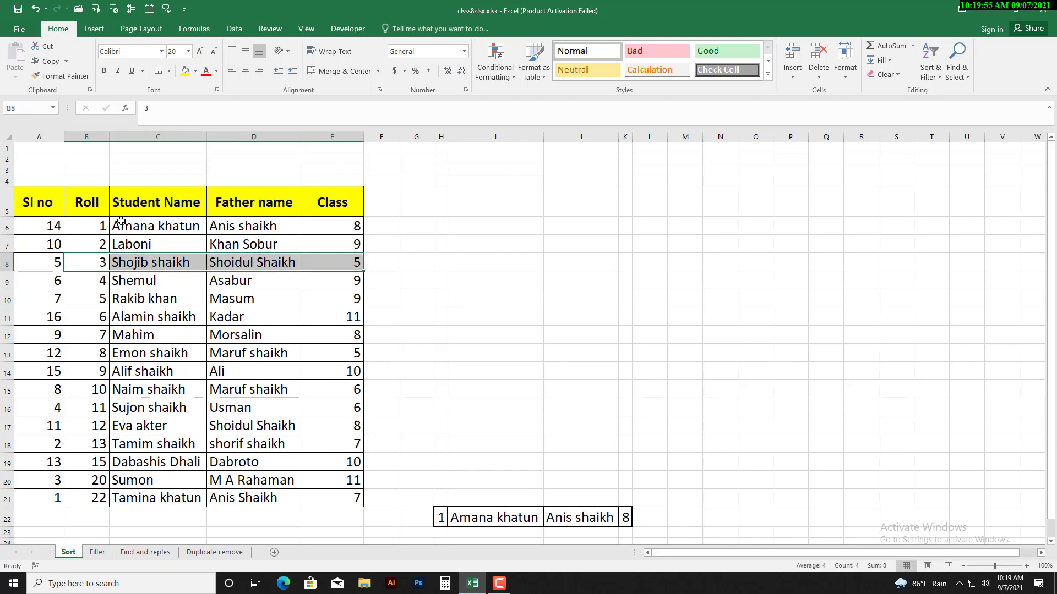
{"action": "left_click_drag", "start_coordinate": [106, 226], "coordinate": [341, 226]}
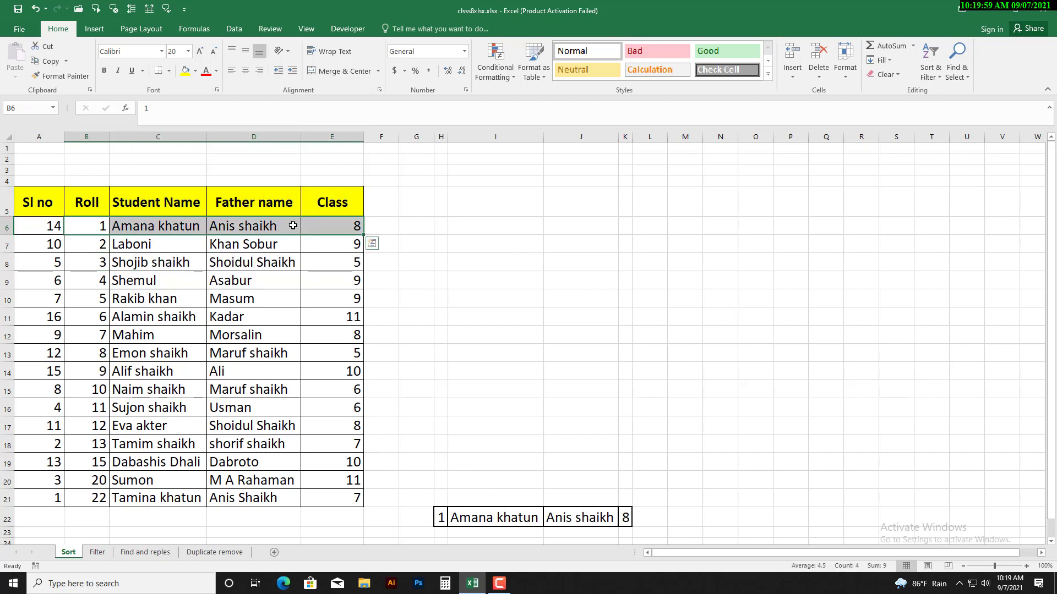
{"action": "left_click", "coordinate": [441, 519]}
{"action": "left_click", "coordinate": [474, 519]}
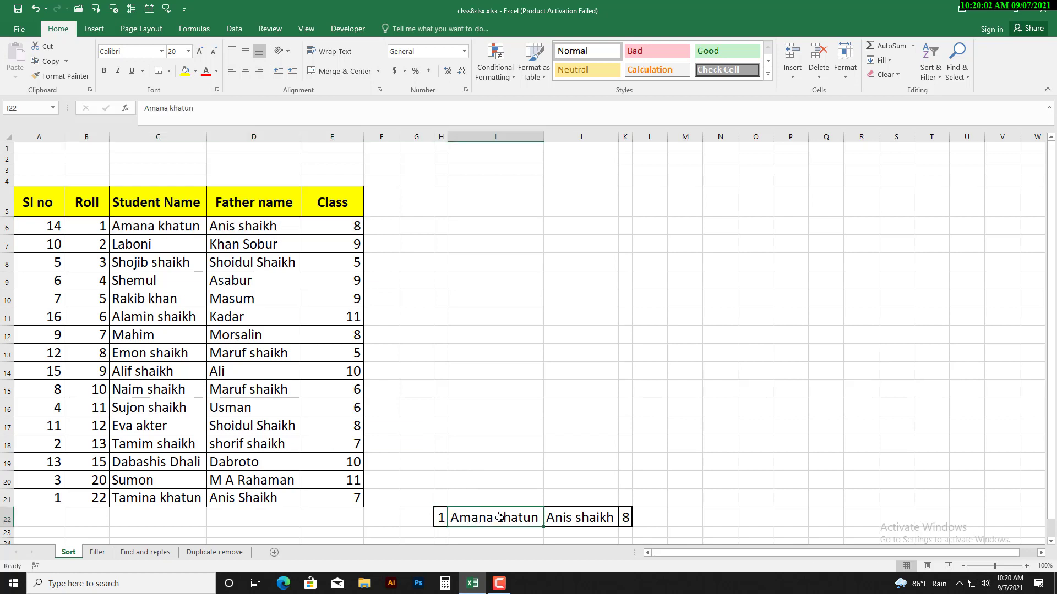
{"action": "left_click", "coordinate": [583, 526]}
{"action": "left_click", "coordinate": [623, 516]}
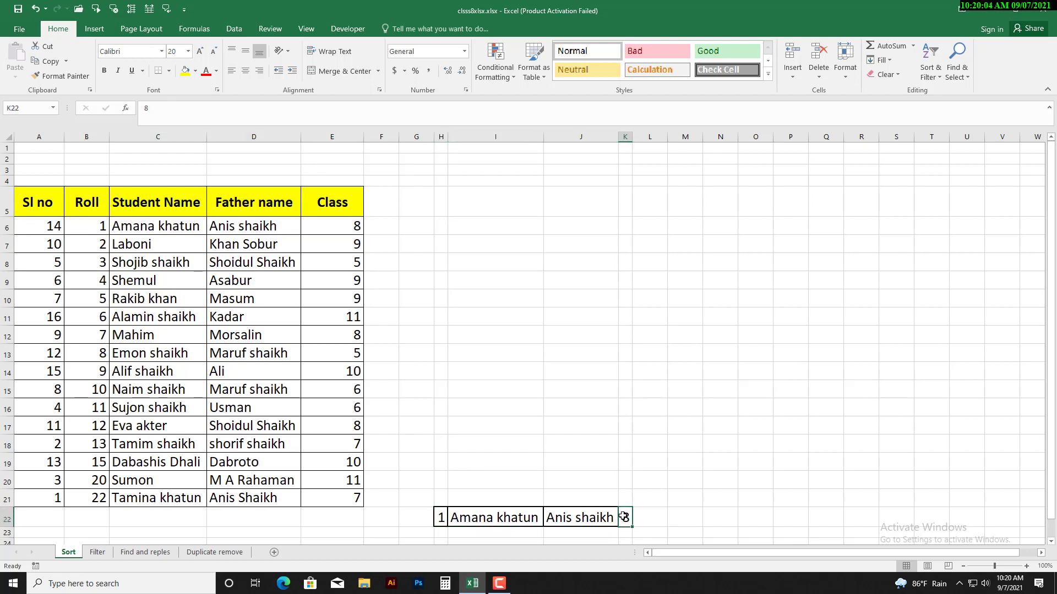
{"action": "left_click", "coordinate": [459, 517]}
{"action": "left_click_drag", "start_coordinate": [441, 518], "coordinate": [597, 516]}
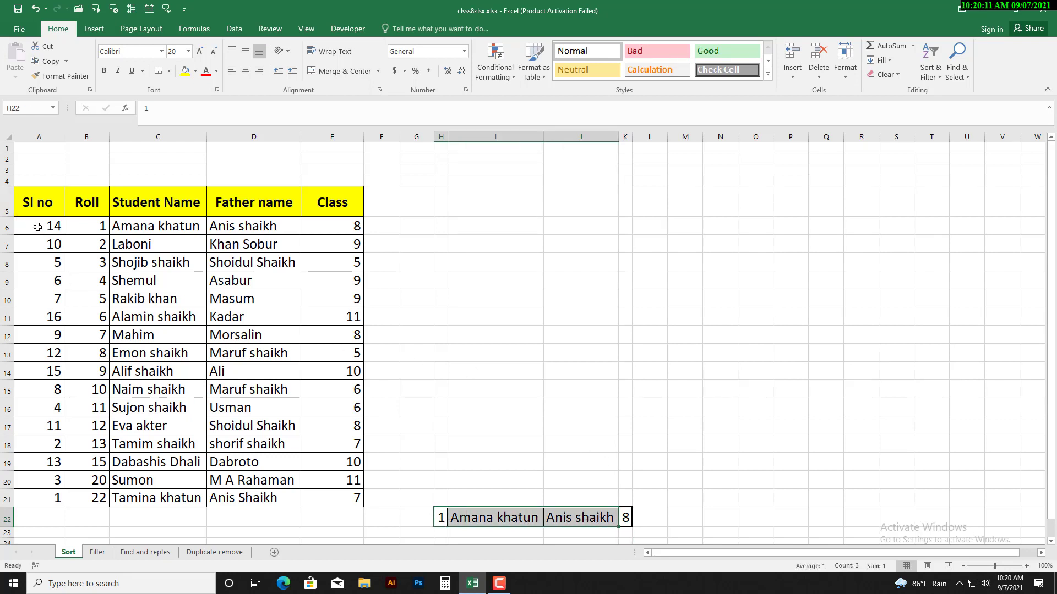
Compare the order of the serial numbers in A6:A21 with the sorted records in B6:E21.
{"action": "left_click_drag", "start_coordinate": [38, 229], "coordinate": [45, 491]}
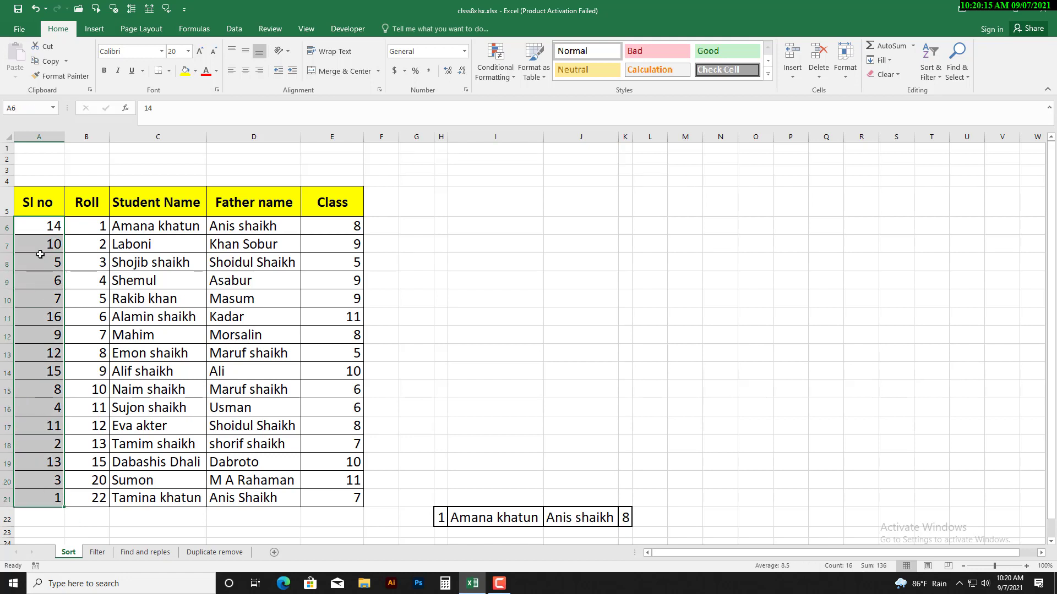
{"action": "left_click", "coordinate": [40, 238]}
{"action": "left_click_drag", "start_coordinate": [43, 221], "coordinate": [41, 492]}
{"action": "left_click_drag", "start_coordinate": [102, 223], "coordinate": [357, 493]}
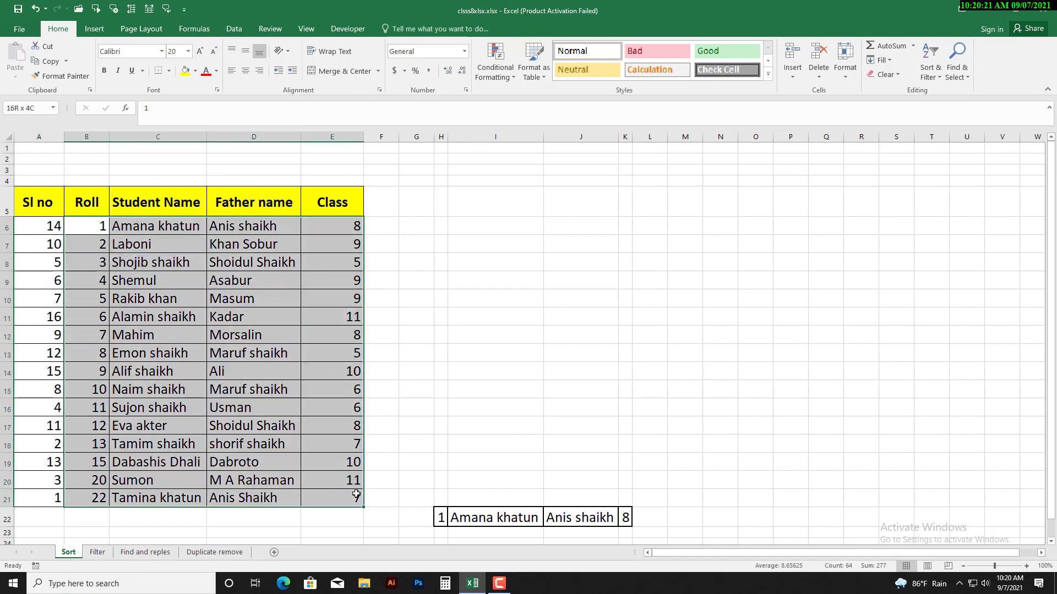
Clear all the serial numbers in A6:A21 of the Sl no column.
{"action": "left_click", "coordinate": [38, 266]}
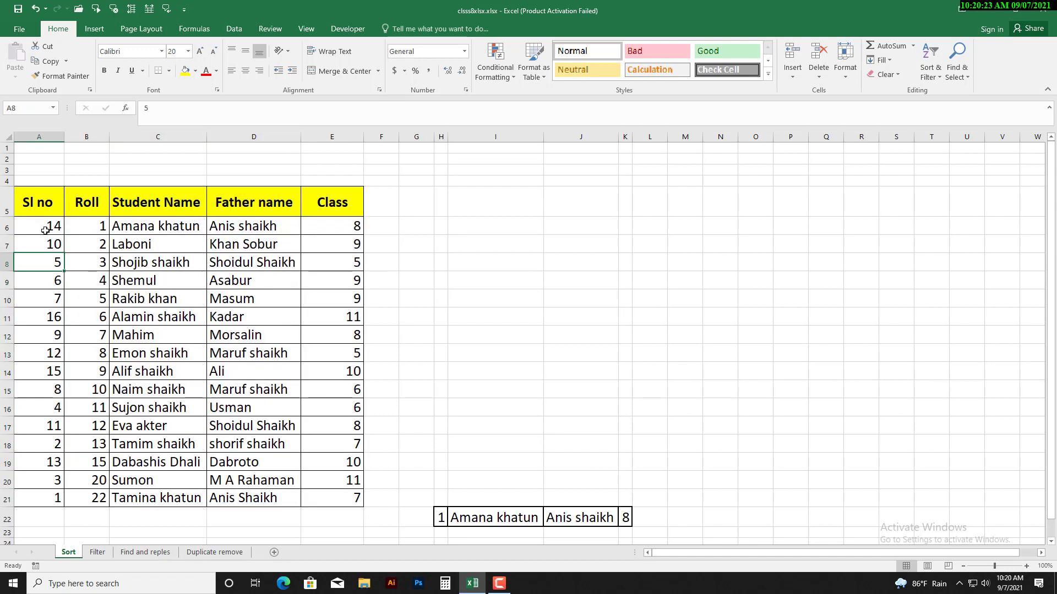
{"action": "left_click_drag", "start_coordinate": [47, 228], "coordinate": [50, 244]}
{"action": "left_click_drag", "start_coordinate": [51, 315], "coordinate": [51, 495]}
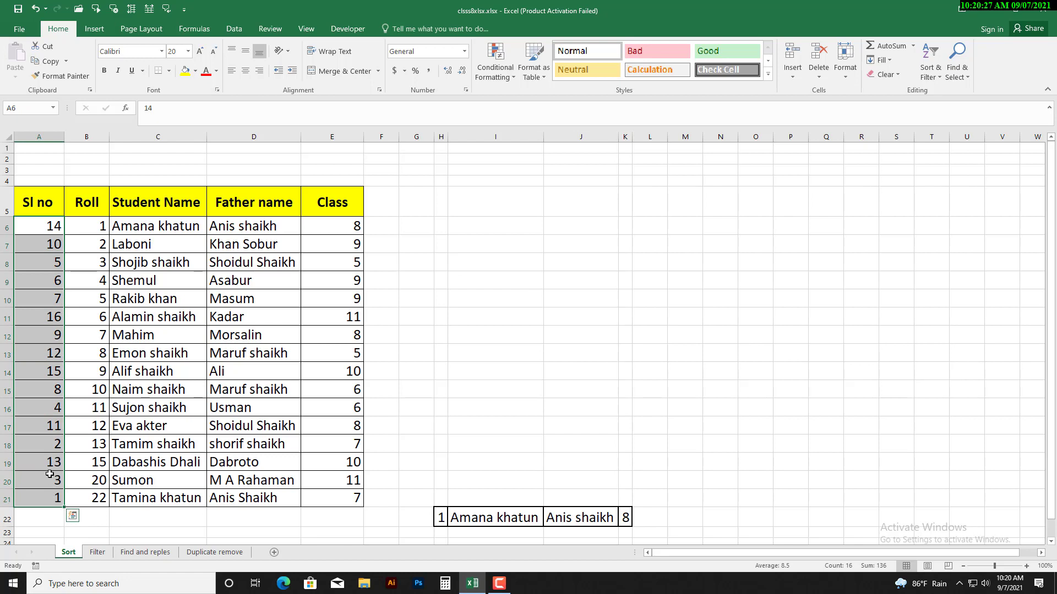
{"action": "key", "text": "Delete"}
Renumber the Sl no column from 1 to 16 by entering 1 and 2 in A6:A7 and filling the series down to A21.
{"action": "left_click", "coordinate": [50, 229]}
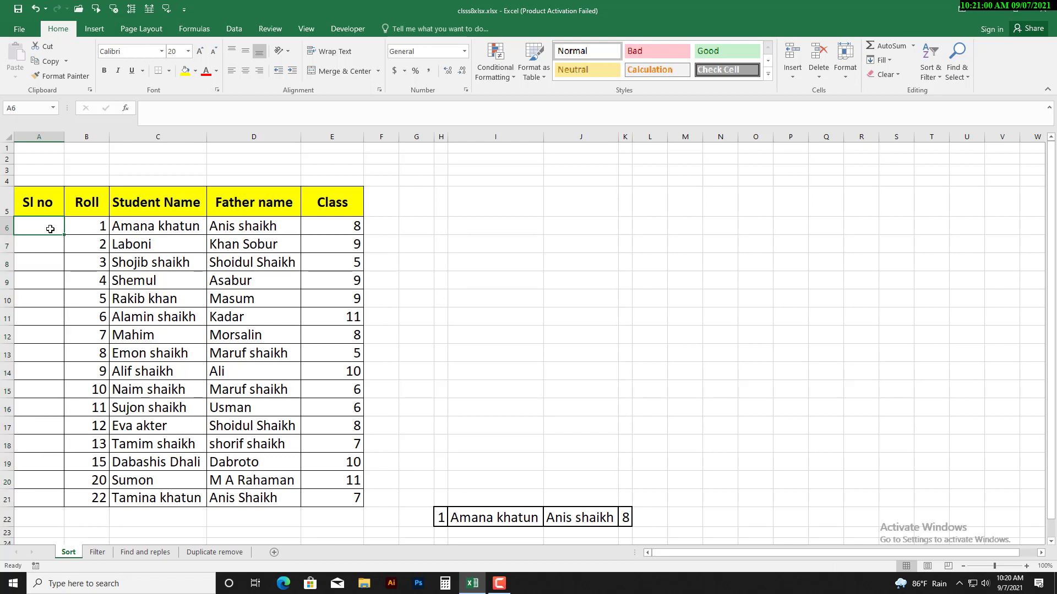
{"action": "type", "text": "1"}
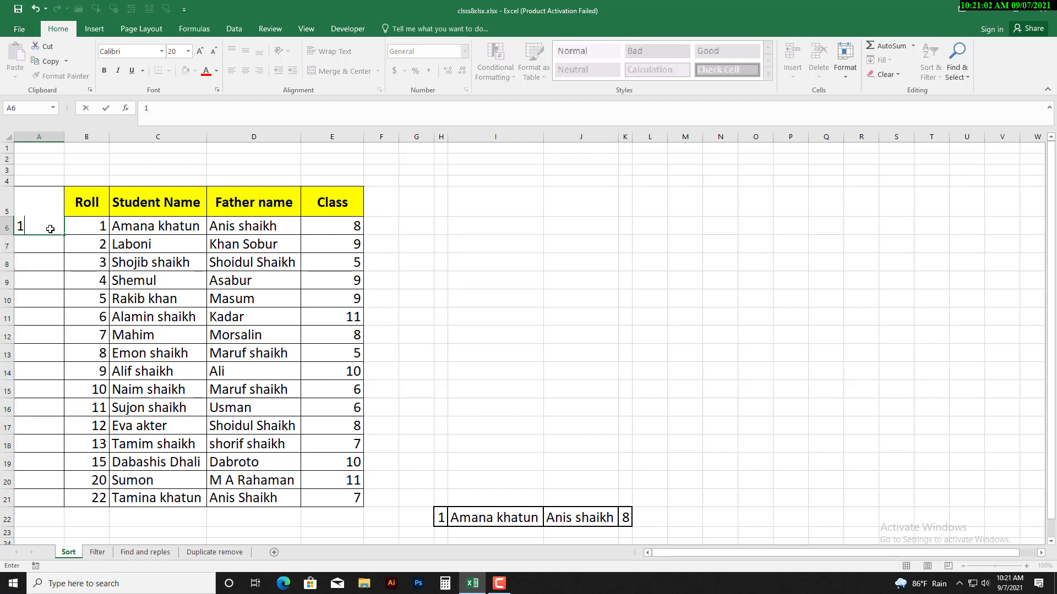
{"action": "key", "text": "Return"}
{"action": "type", "text": "2"}
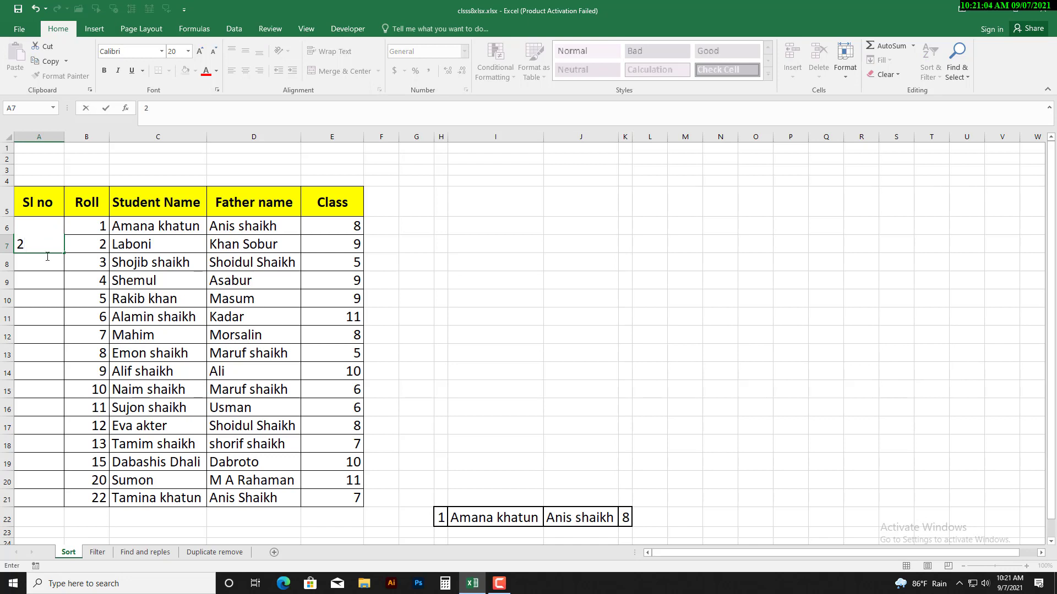
{"action": "left_click", "coordinate": [31, 295]}
{"action": "left_click_drag", "start_coordinate": [39, 224], "coordinate": [65, 507]}
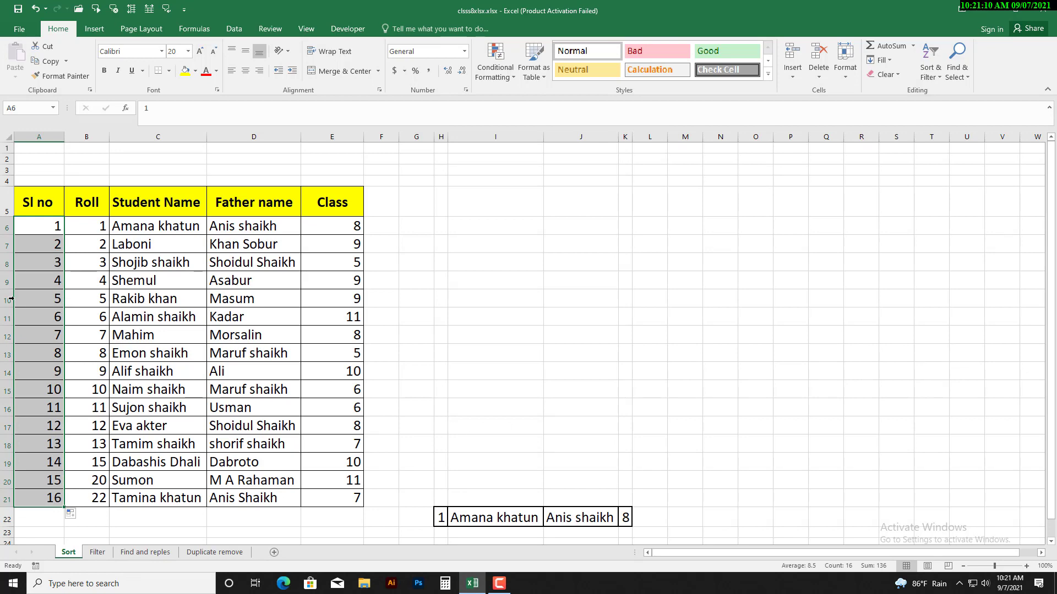
Review the renumbered Sl no column together with all the records in A6:E21.
{"action": "left_click", "coordinate": [57, 354]}
{"action": "left_click_drag", "start_coordinate": [52, 221], "coordinate": [347, 498]}
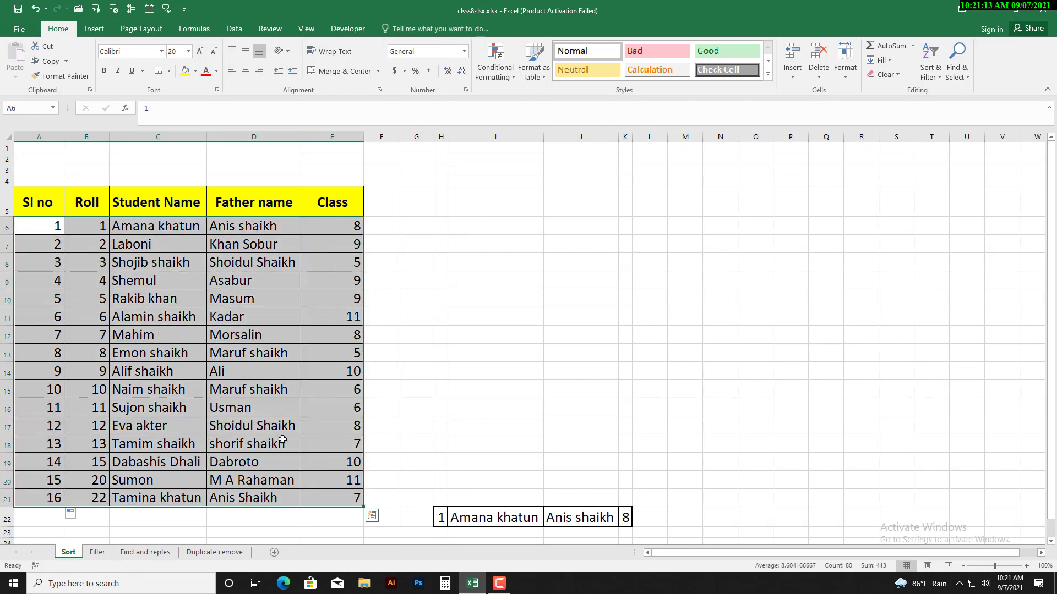
{"action": "left_click", "coordinate": [128, 350]}
{"action": "left_click_drag", "start_coordinate": [55, 223], "coordinate": [49, 498]}
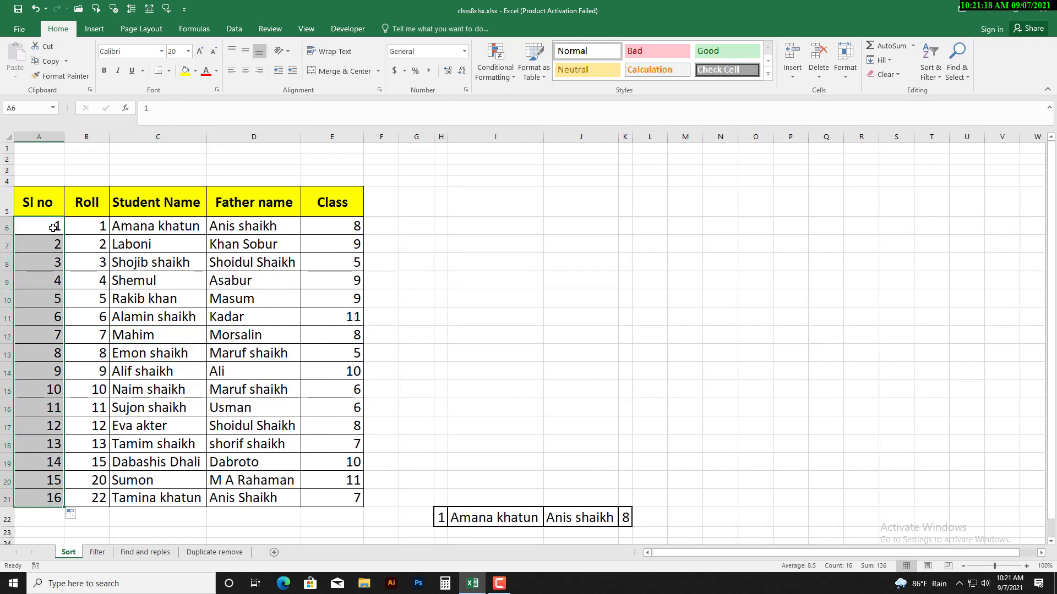
{"action": "left_click_drag", "start_coordinate": [53, 226], "coordinate": [51, 494]}
Check the roll 1 and roll 2 records at the start of the sorted table.
{"action": "mouse_move", "coordinate": [96, 229]}
{"action": "left_mouse_down"}
{"action": "mouse_move", "coordinate": [91, 280]}
{"action": "mouse_move", "coordinate": [93, 226]}
{"action": "left_mouse_up"}
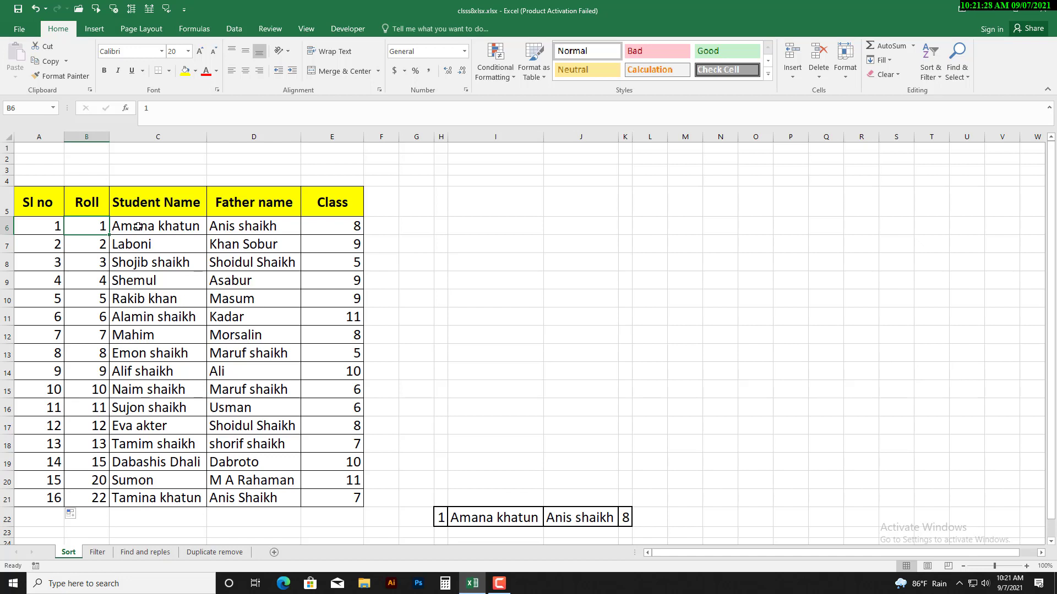
{"action": "left_click_drag", "start_coordinate": [94, 230], "coordinate": [203, 236]}
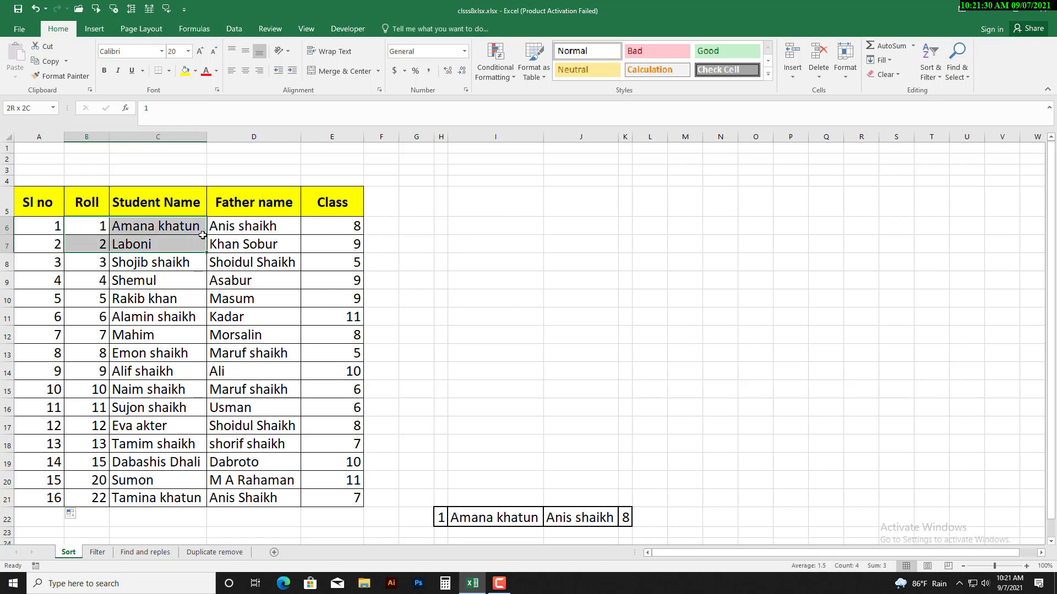
{"action": "left_click", "coordinate": [228, 230]}
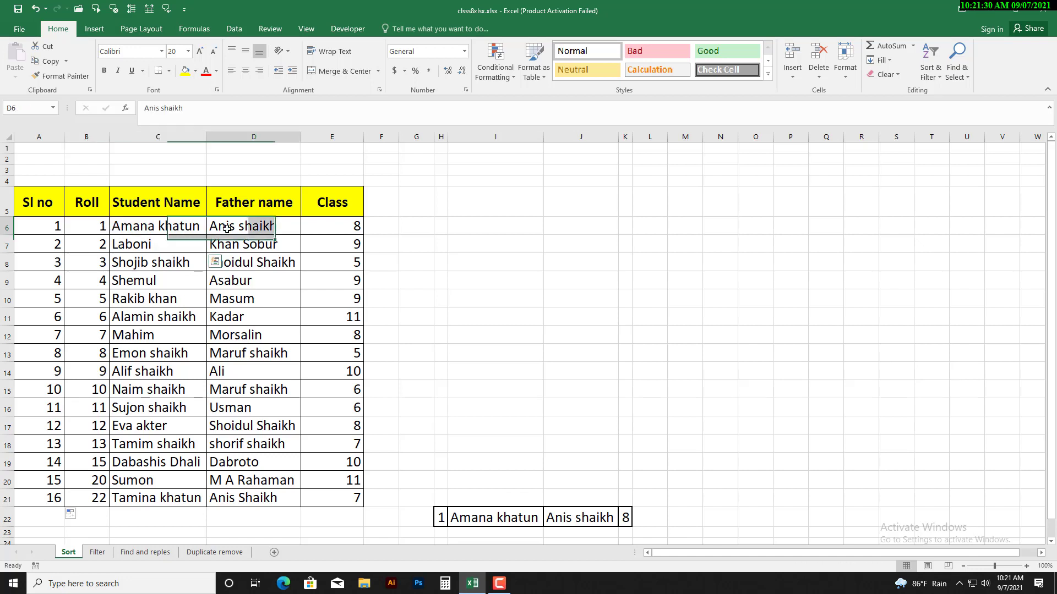
{"action": "left_click", "coordinate": [85, 244]}
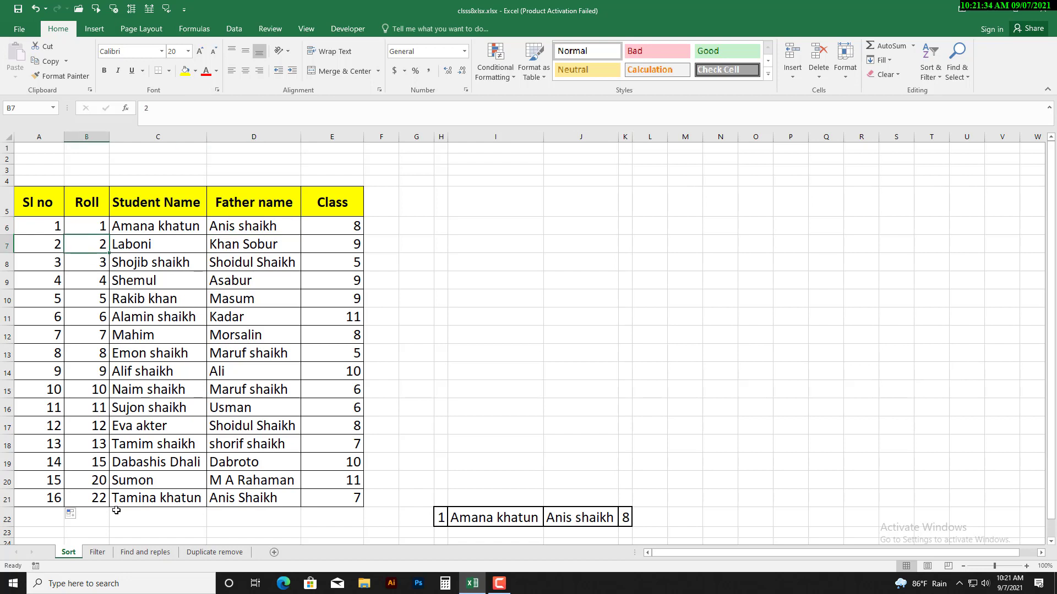
Check the records with rolls 12, 15 and 20 near the table's end and the order of the whole Roll column.
{"action": "left_click", "coordinate": [101, 502]}
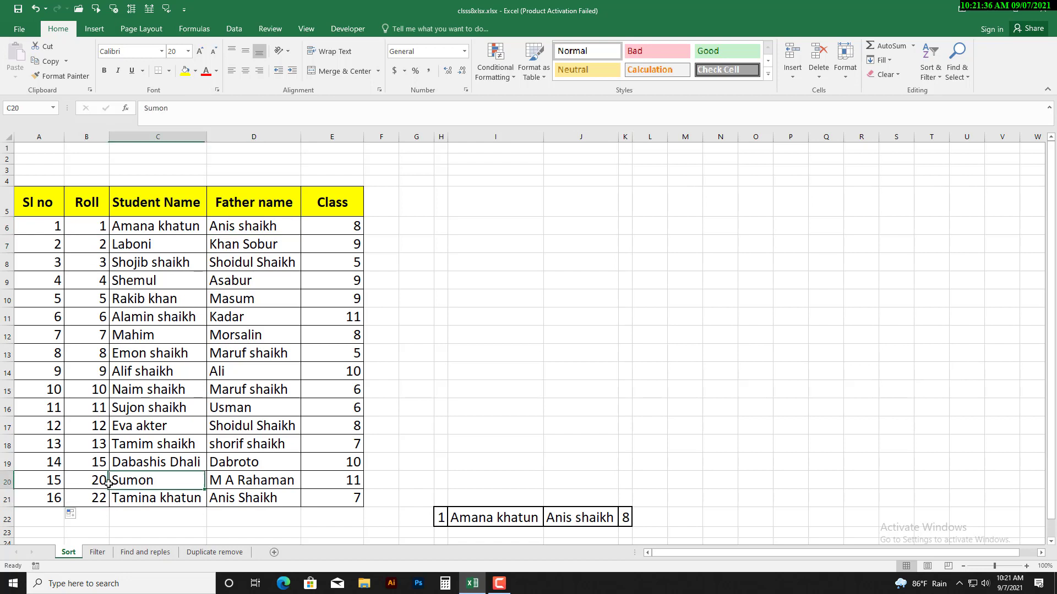
{"action": "left_click_drag", "start_coordinate": [96, 481], "coordinate": [259, 480]}
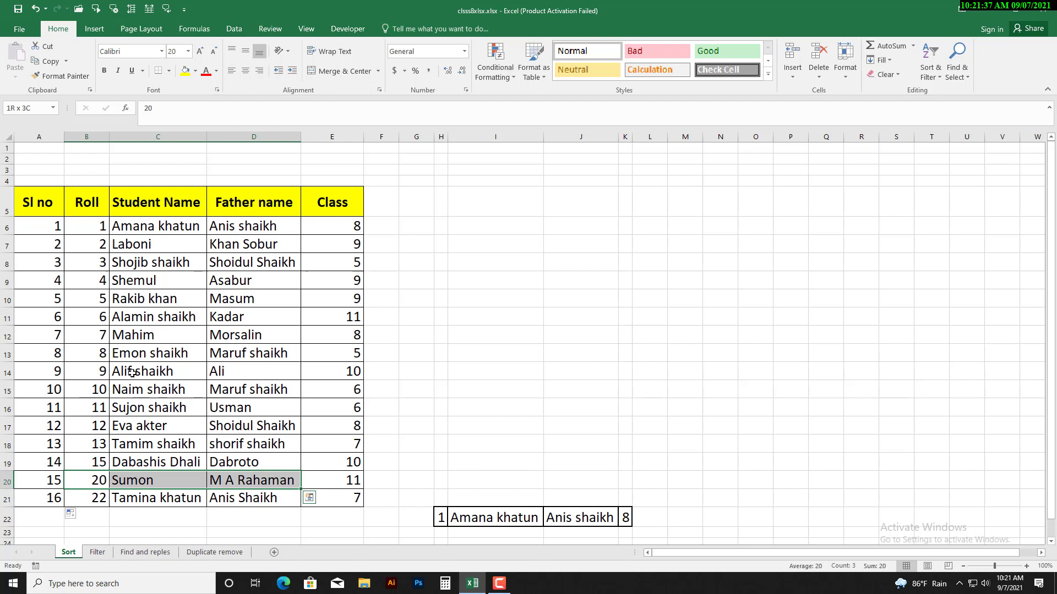
{"action": "left_click", "coordinate": [92, 258]}
{"action": "left_click_drag", "start_coordinate": [82, 461], "coordinate": [335, 463]}
{"action": "left_click", "coordinate": [89, 276]}
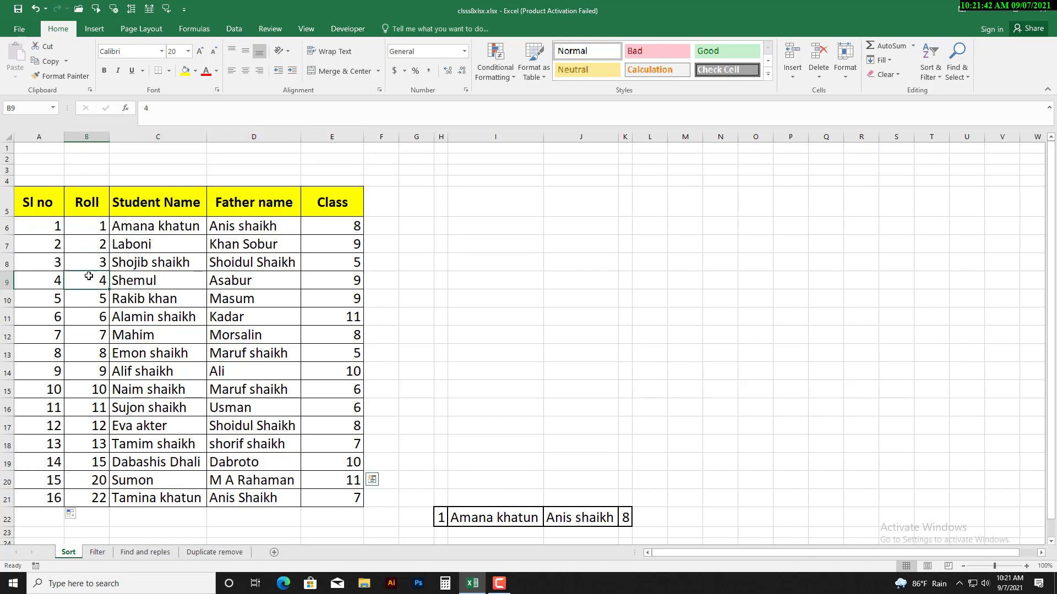
{"action": "left_click", "coordinate": [101, 427]}
{"action": "left_click_drag", "start_coordinate": [101, 427], "coordinate": [314, 433]}
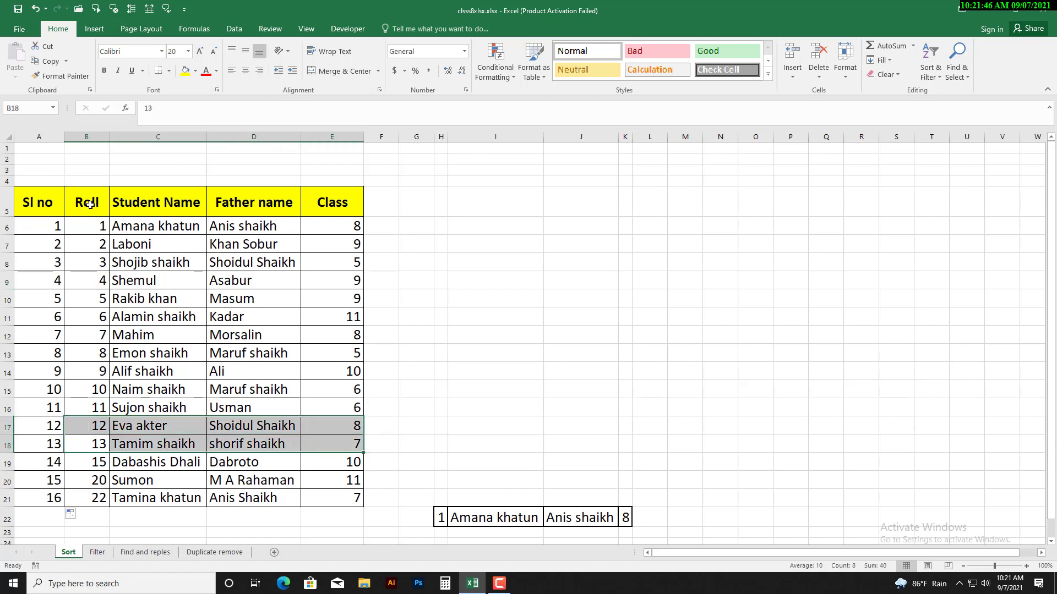
{"action": "left_click_drag", "start_coordinate": [90, 228], "coordinate": [103, 495]}
{"action": "left_click", "coordinate": [111, 430]}
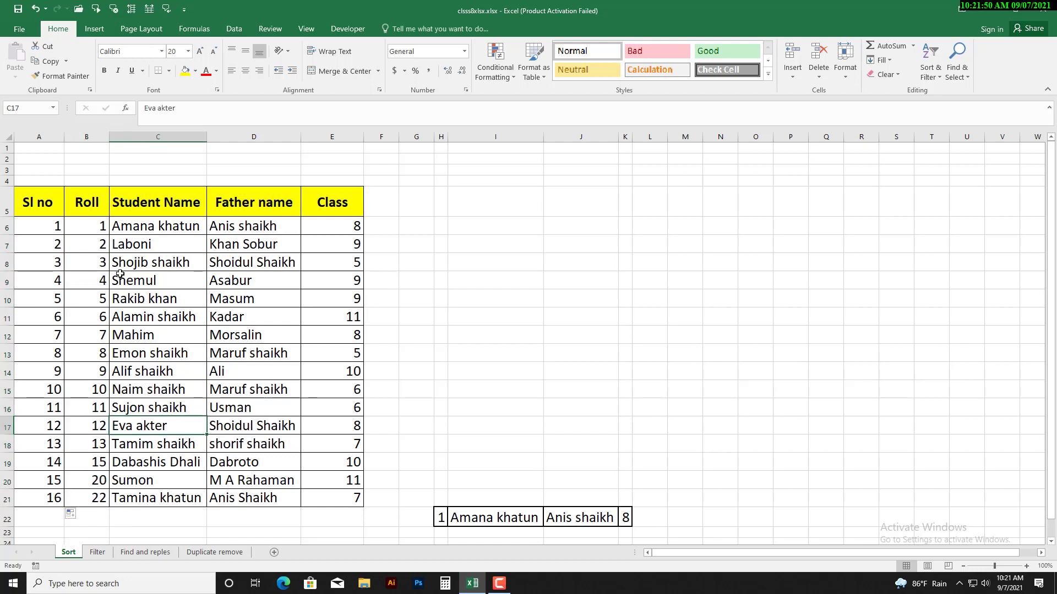
Sort the student table by the Roll column from largest to smallest.
{"action": "left_click", "coordinate": [91, 278]}
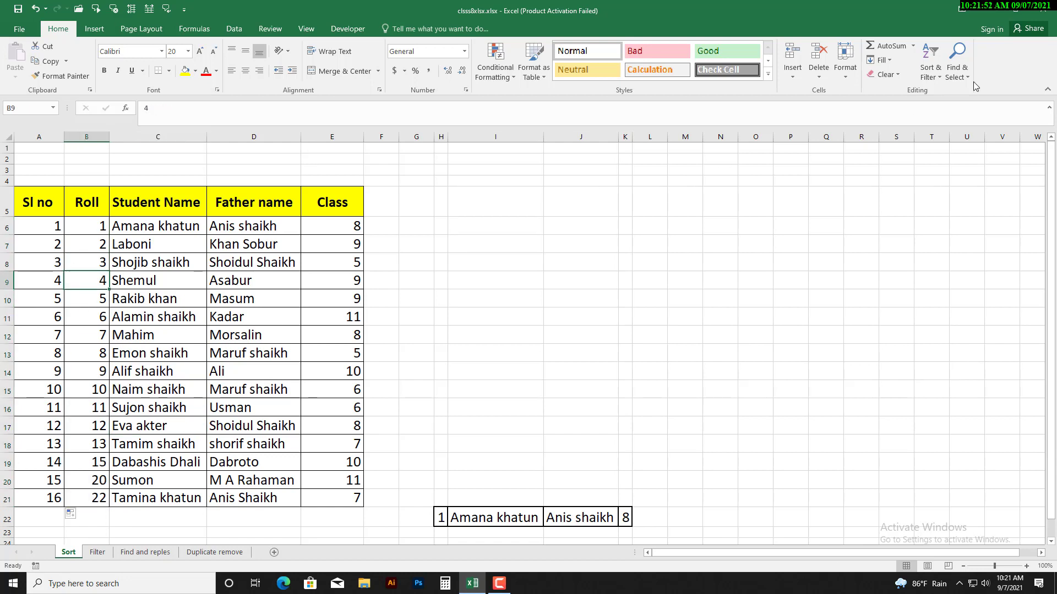
{"action": "left_click", "coordinate": [931, 71]}
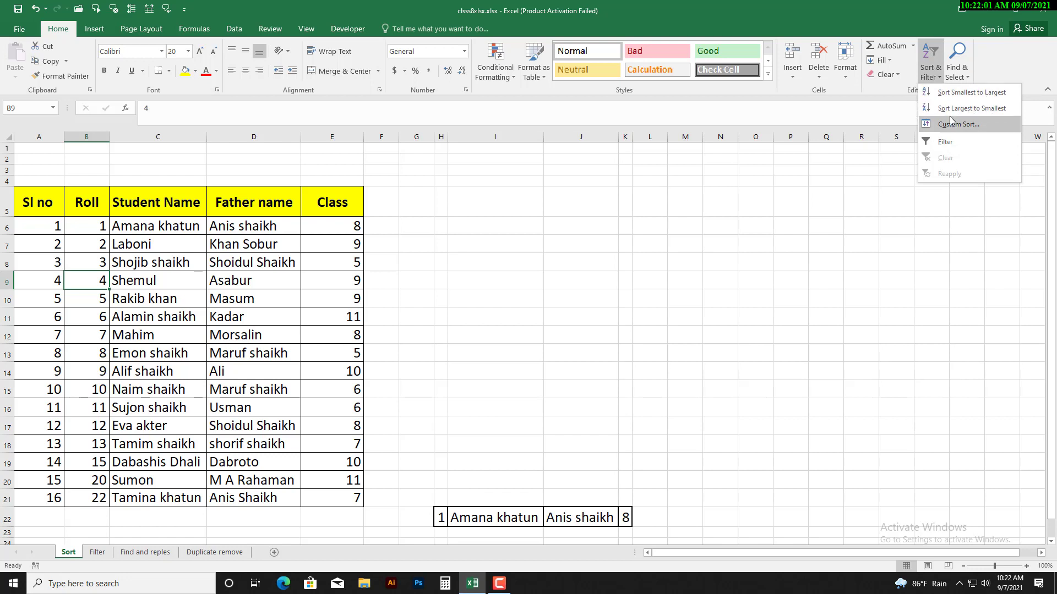
{"action": "left_click", "coordinate": [996, 117]}
{"action": "left_click", "coordinate": [655, 199]}
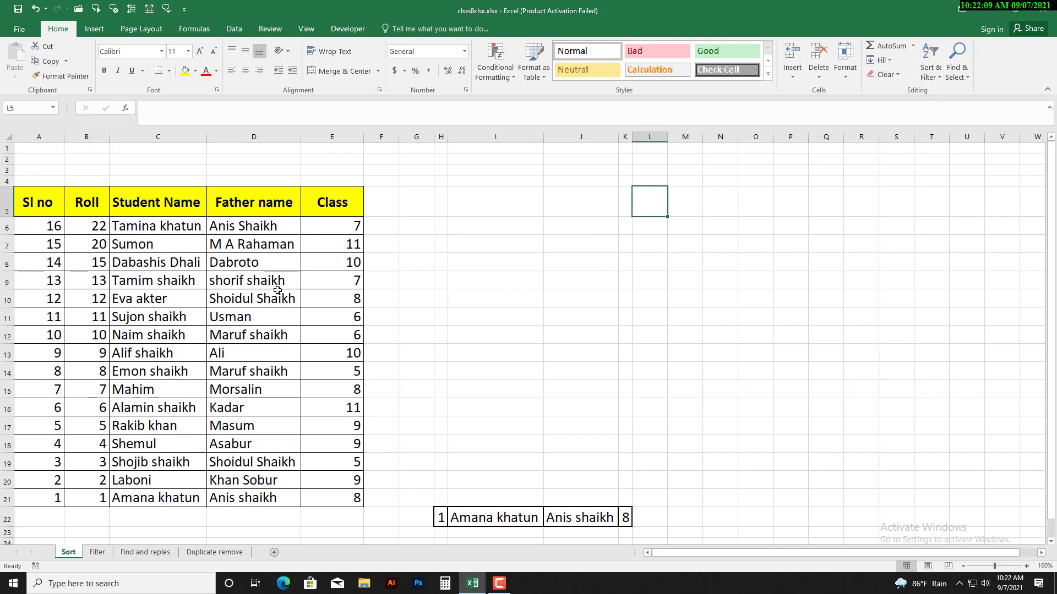
Check the re-sorted Roll column and the first record in row 6 from Roll across to Class.
{"action": "left_click_drag", "start_coordinate": [85, 222], "coordinate": [117, 498]}
{"action": "left_click_drag", "start_coordinate": [118, 251], "coordinate": [138, 300]}
{"action": "left_click_drag", "start_coordinate": [99, 226], "coordinate": [337, 226]}
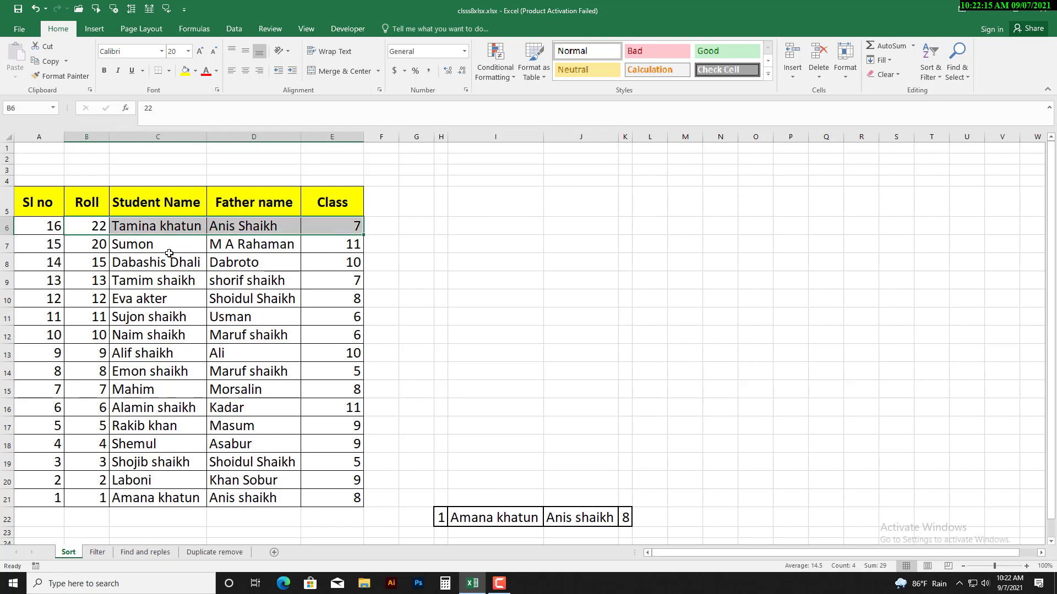
{"action": "left_click", "coordinate": [78, 246]}
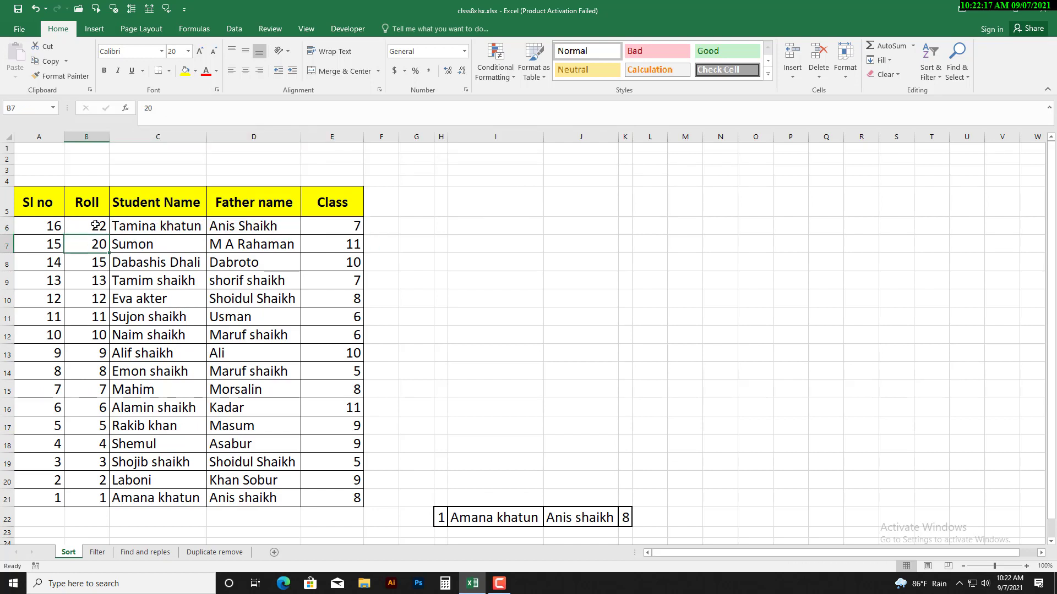
Go through the Roll values one by one from B6 to B12, and review the whole column down to B21.
{"action": "left_click", "coordinate": [97, 228]}
{"action": "left_click", "coordinate": [97, 242]}
{"action": "left_click", "coordinate": [98, 261]}
{"action": "left_click", "coordinate": [99, 281]}
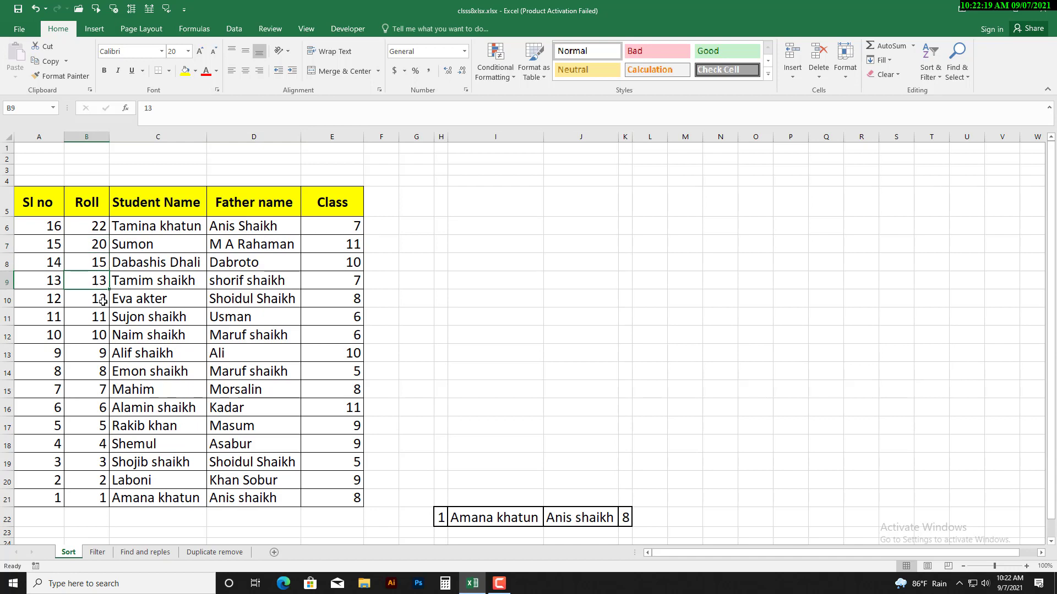
{"action": "left_click", "coordinate": [102, 299]}
{"action": "left_click", "coordinate": [103, 318]}
{"action": "left_click", "coordinate": [102, 336]}
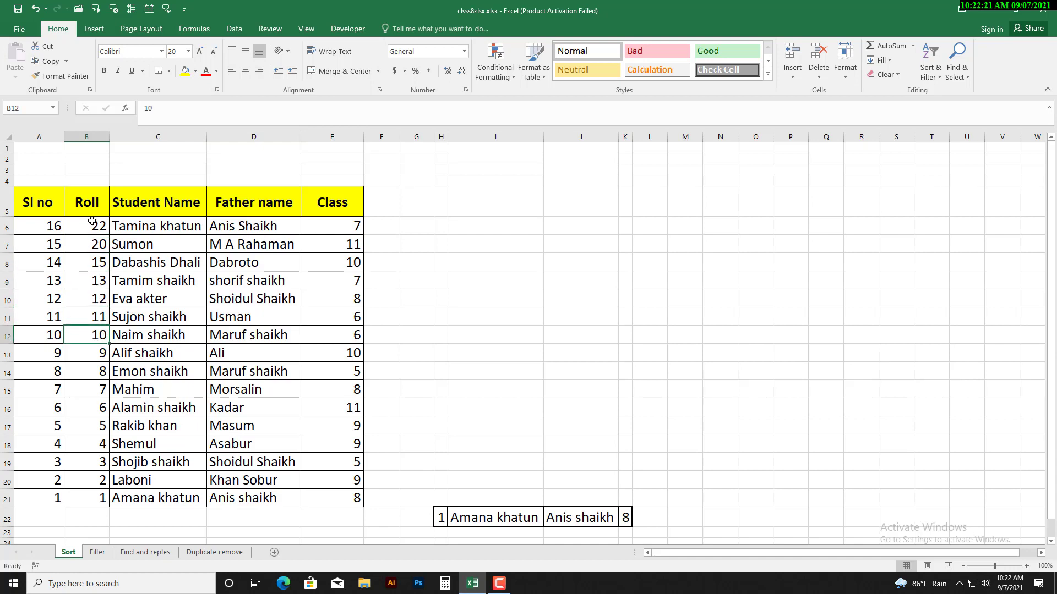
{"action": "left_click_drag", "start_coordinate": [92, 222], "coordinate": [97, 497]}
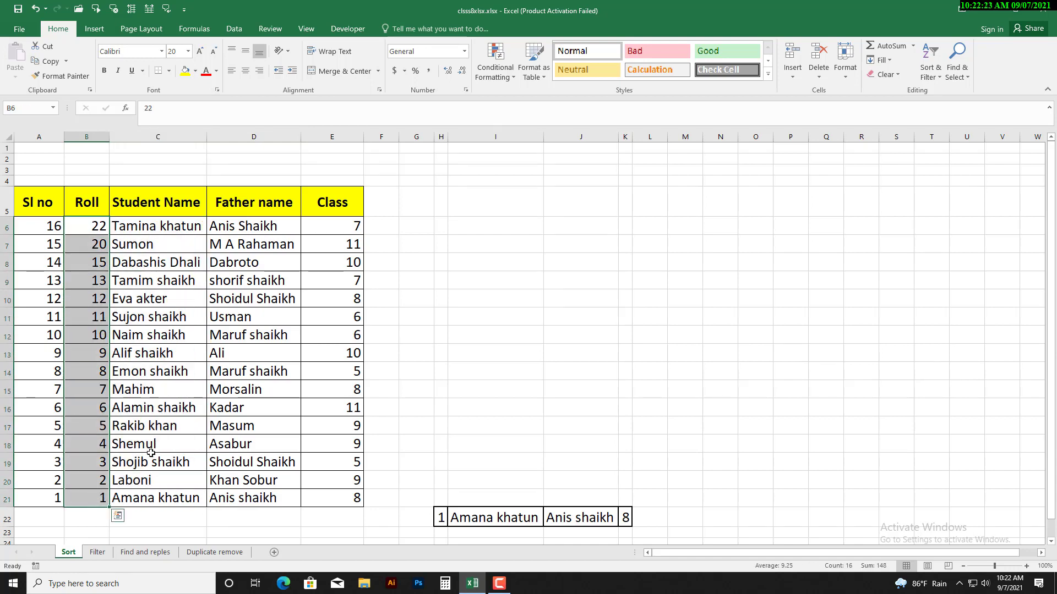
{"action": "left_click", "coordinate": [184, 420]}
Compare the order of the serial numbers in A6:A21 with the descending Roll column.
{"action": "left_click", "coordinate": [93, 230]}
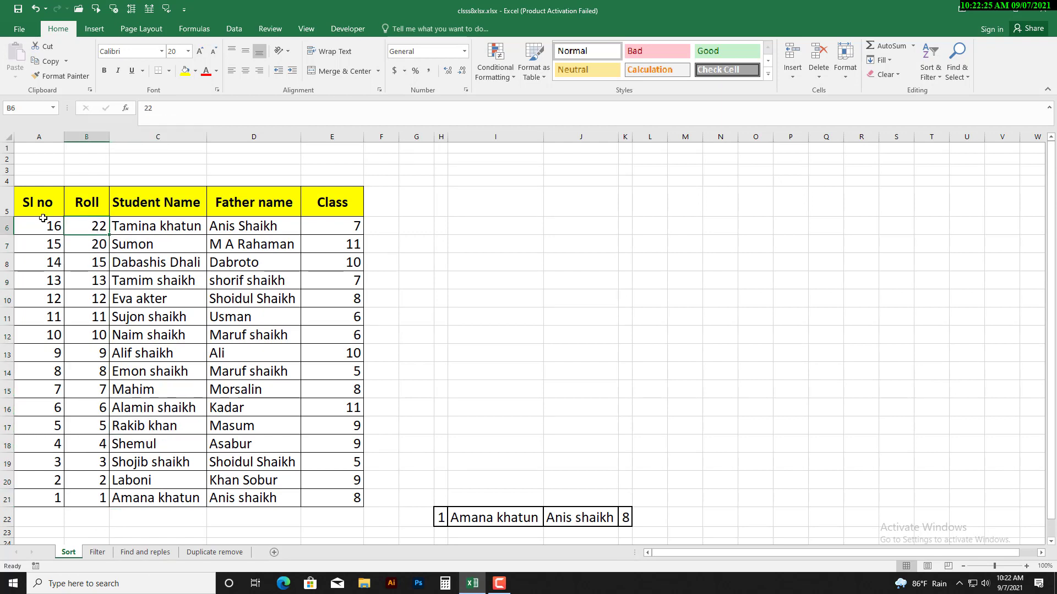
{"action": "left_click_drag", "start_coordinate": [43, 219], "coordinate": [57, 503]}
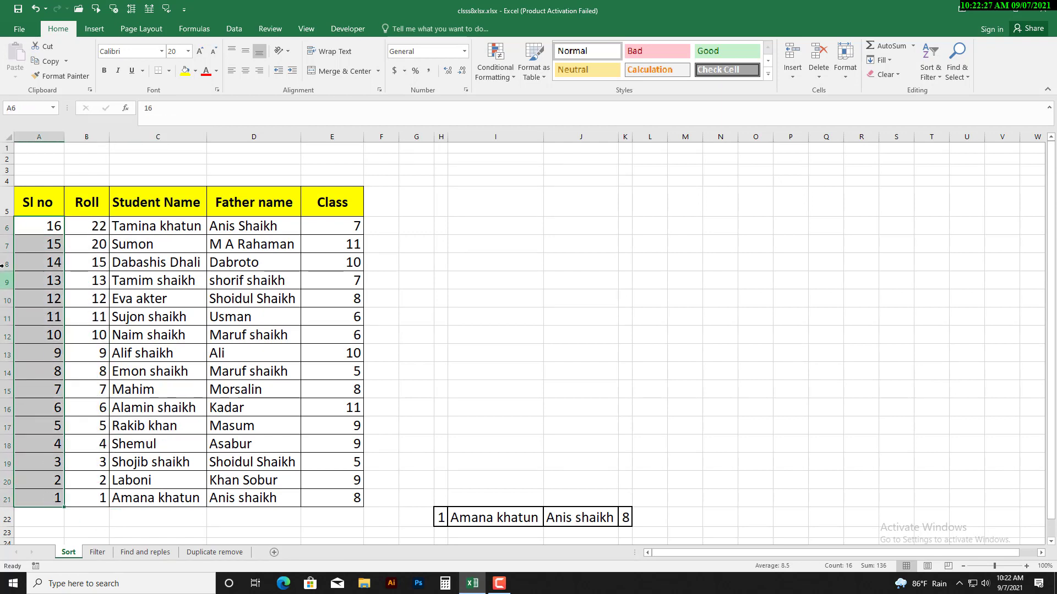
{"action": "left_click", "coordinate": [32, 219]}
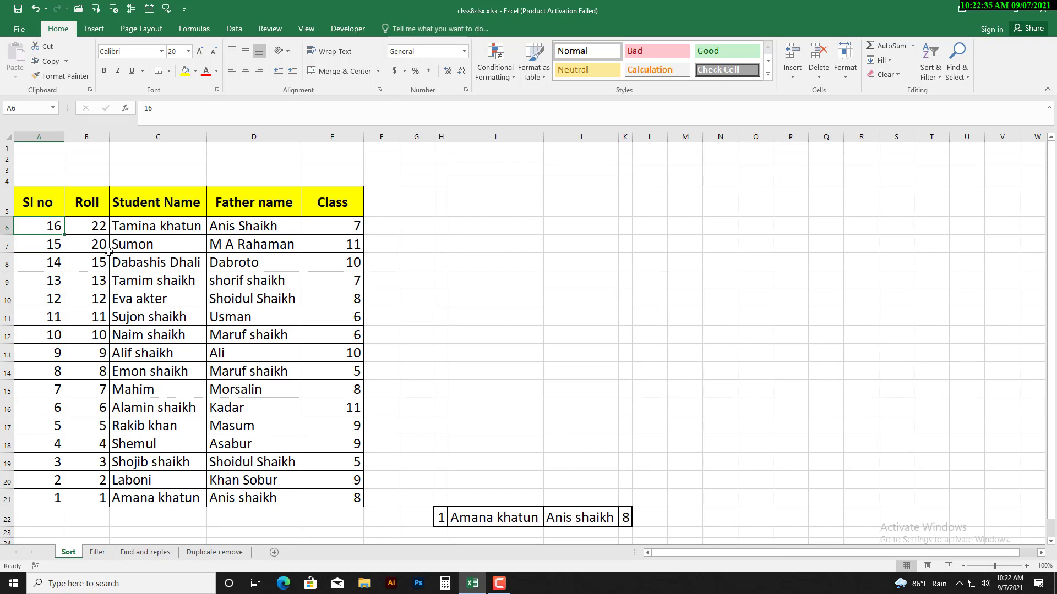
Review the Student Name column from its header in C5 through C21, including the names in the first rows.
{"action": "left_click", "coordinate": [147, 229]}
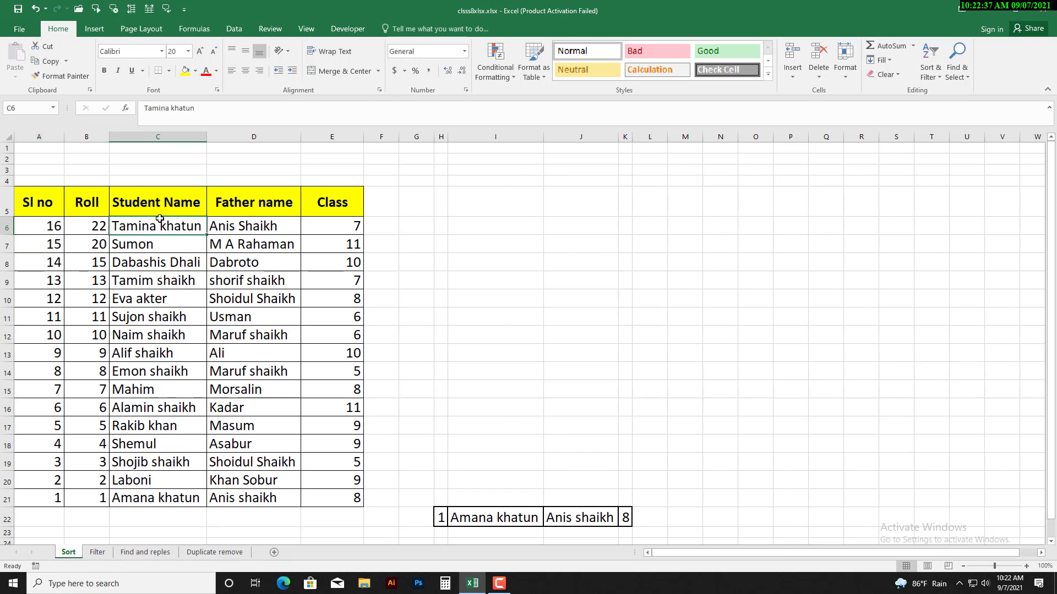
{"action": "left_click", "coordinate": [127, 204]}
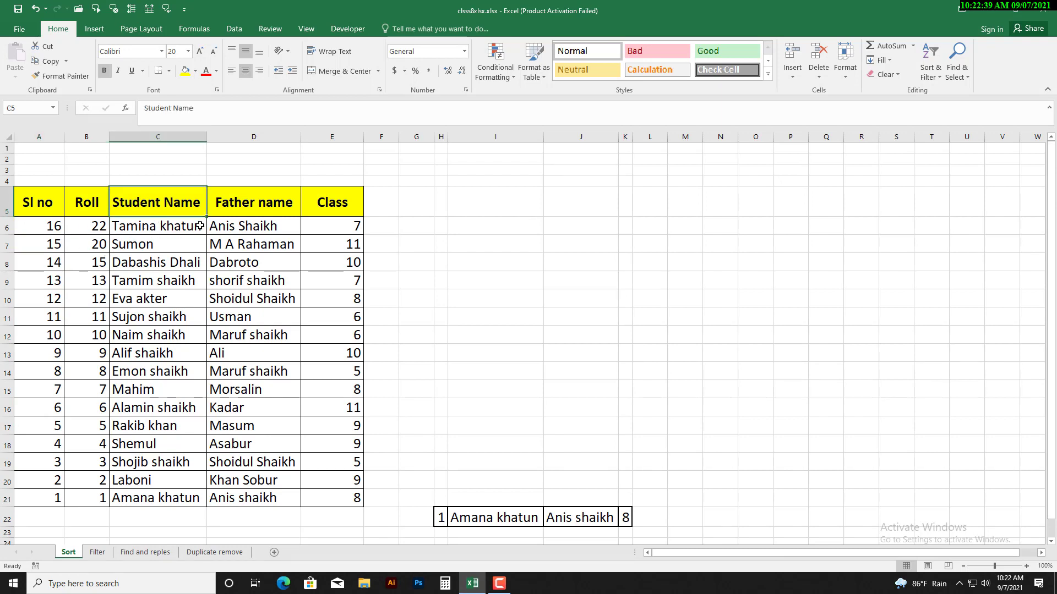
{"action": "left_click", "coordinate": [125, 227]}
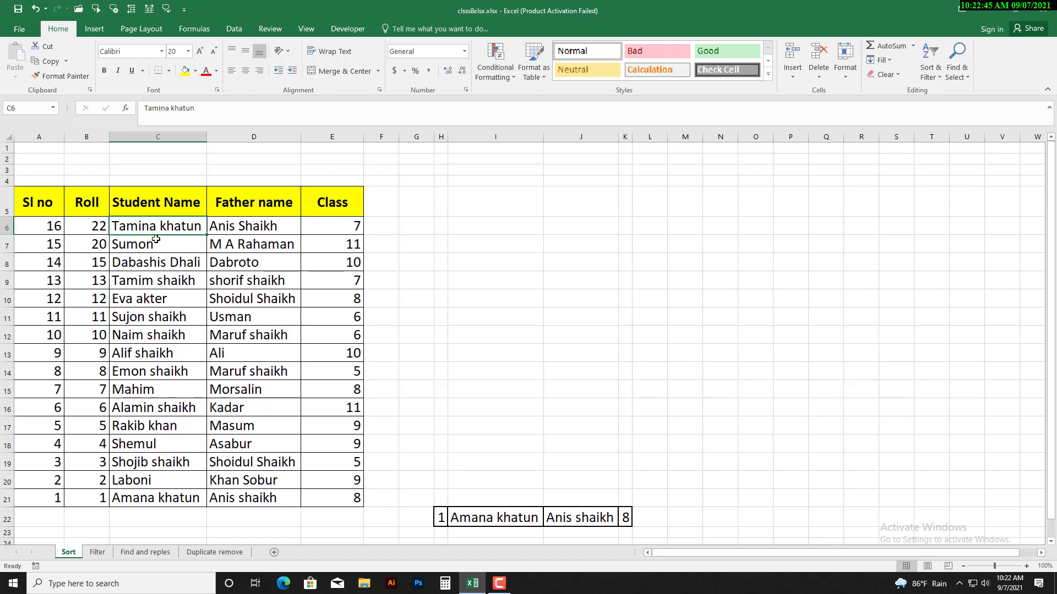
{"action": "left_click_drag", "start_coordinate": [159, 234], "coordinate": [165, 336]}
{"action": "left_click_drag", "start_coordinate": [186, 294], "coordinate": [177, 229]}
{"action": "left_click", "coordinate": [179, 355]}
{"action": "left_click", "coordinate": [163, 223]}
{"action": "key", "text": "Down"}
{"action": "key", "text": "Down"}
{"action": "key", "text": "Down"}
{"action": "key", "text": "Down"}
{"action": "left_click_drag", "start_coordinate": [160, 202], "coordinate": [180, 490]}
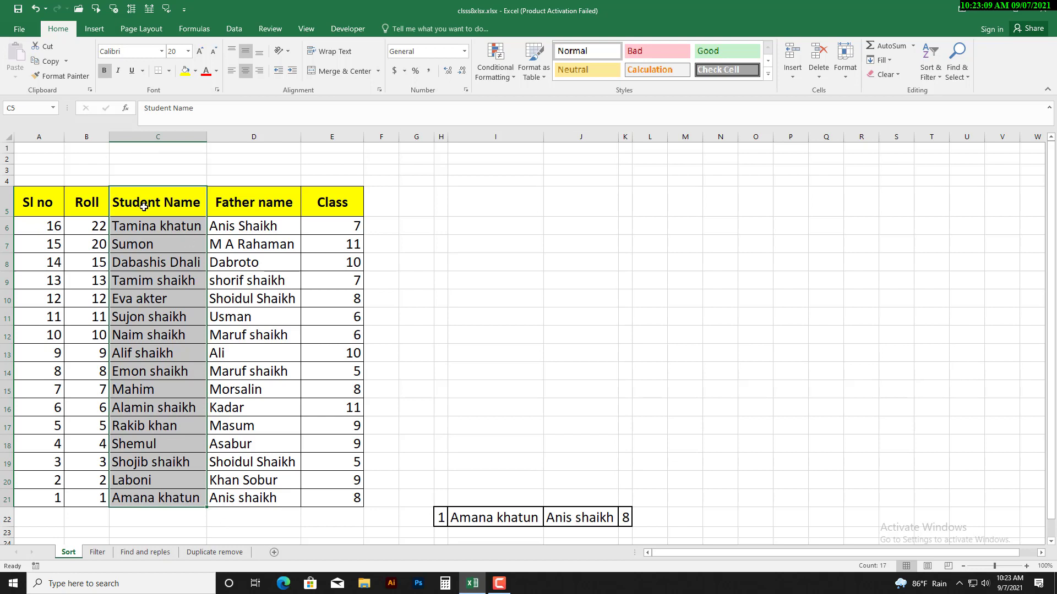
Sort the student table by the Student Name column from A to Z.
{"action": "left_click", "coordinate": [172, 339]}
{"action": "left_click", "coordinate": [160, 245]}
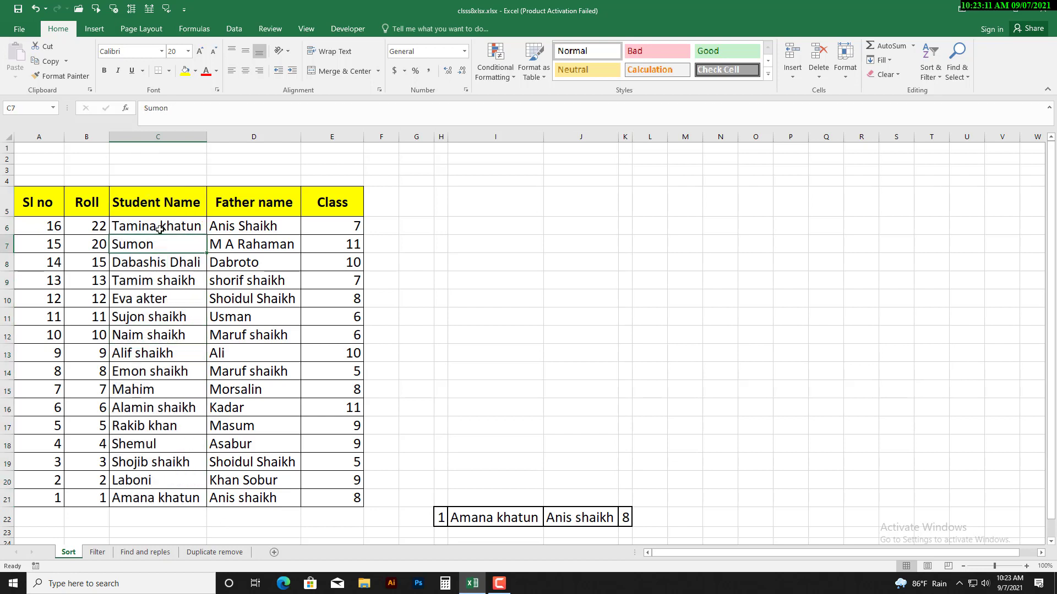
{"action": "left_click", "coordinate": [160, 227]}
{"action": "left_click", "coordinate": [161, 327]}
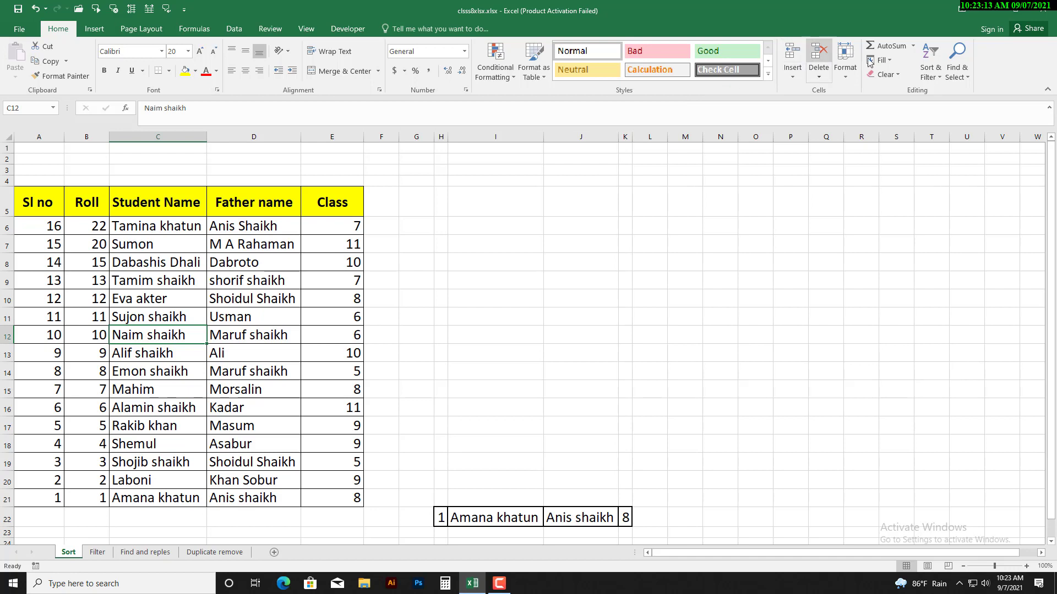
{"action": "left_click", "coordinate": [932, 73]}
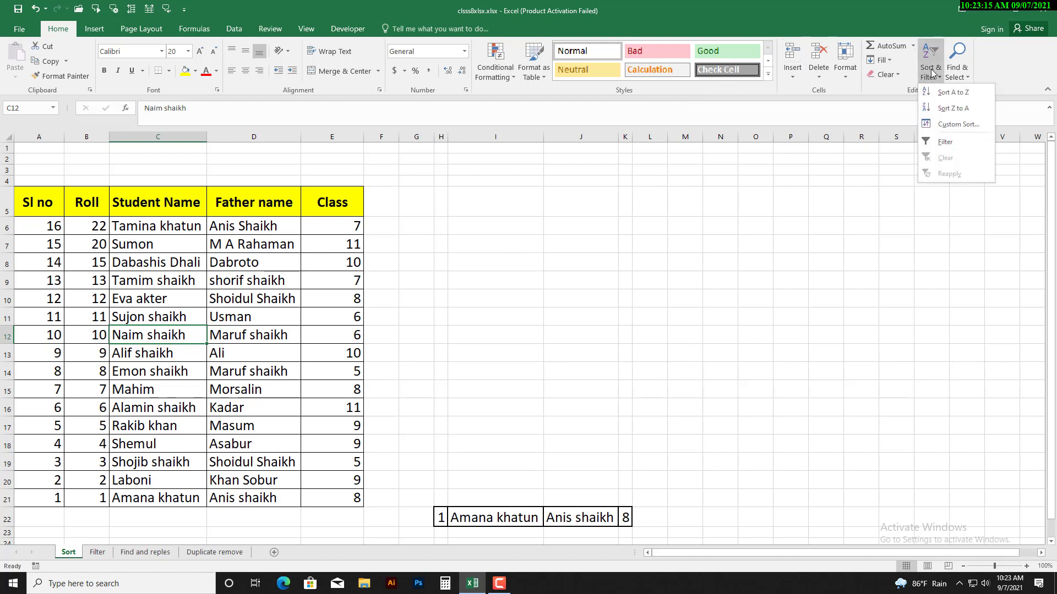
{"action": "left_click", "coordinate": [961, 93]}
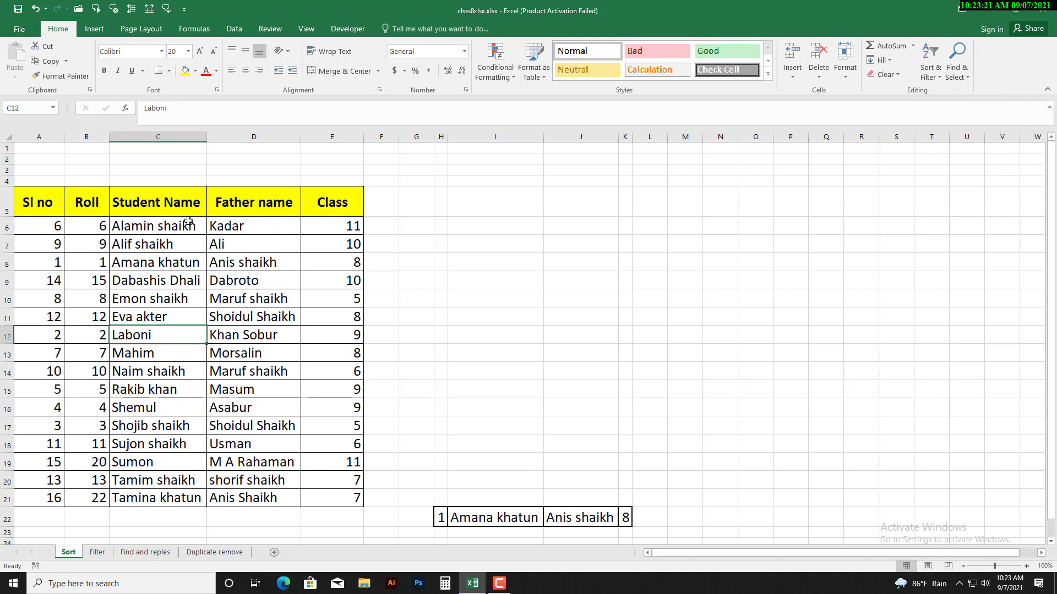
Check the alphabetical order of the first student names one by one, from C6 to C11.
{"action": "left_click", "coordinate": [122, 233]}
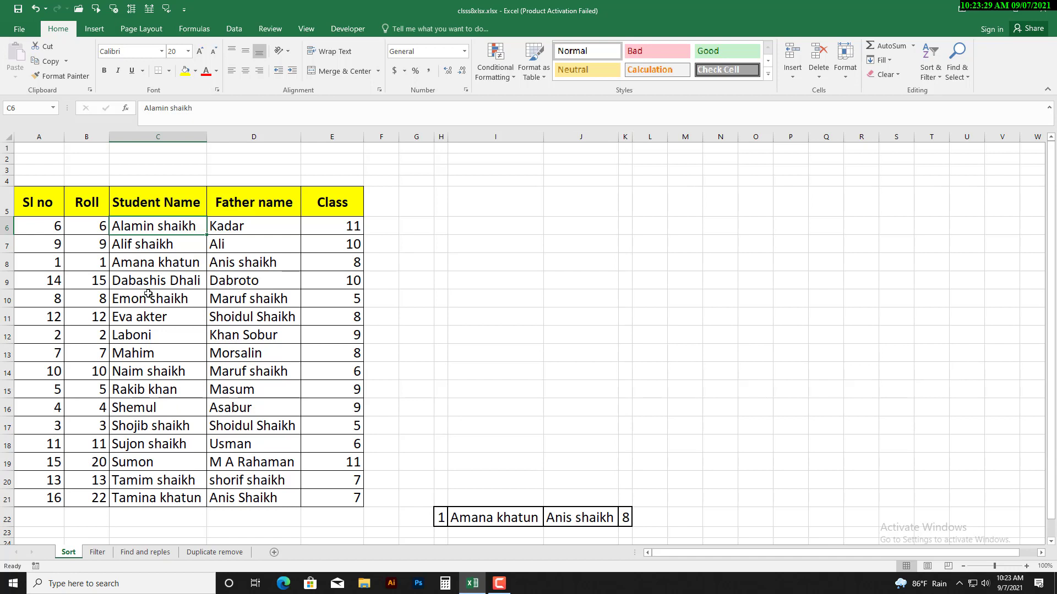
{"action": "left_click_drag", "start_coordinate": [148, 230], "coordinate": [150, 263]}
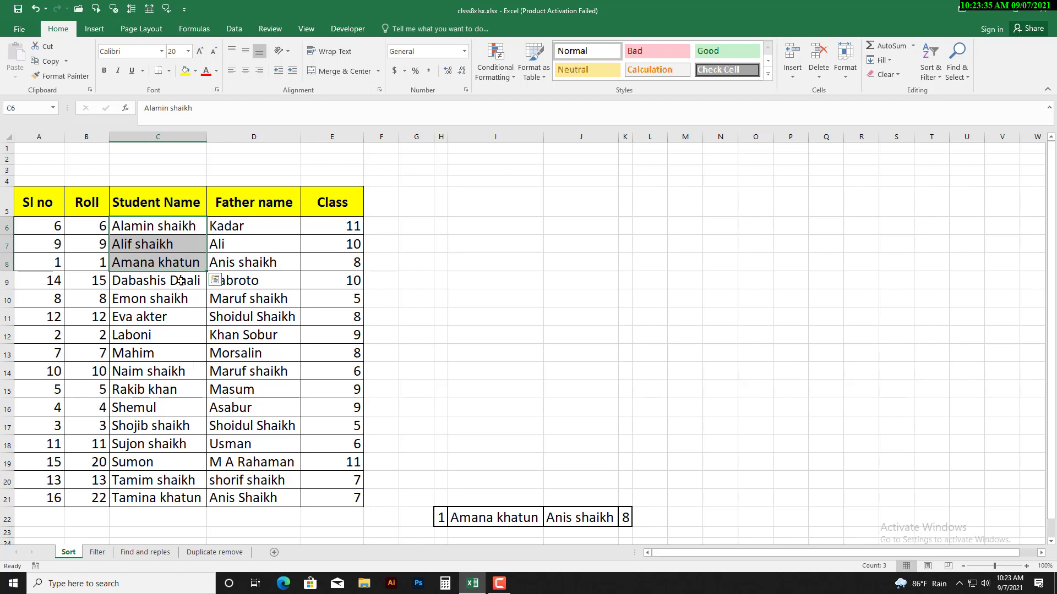
{"action": "left_click", "coordinate": [129, 276]}
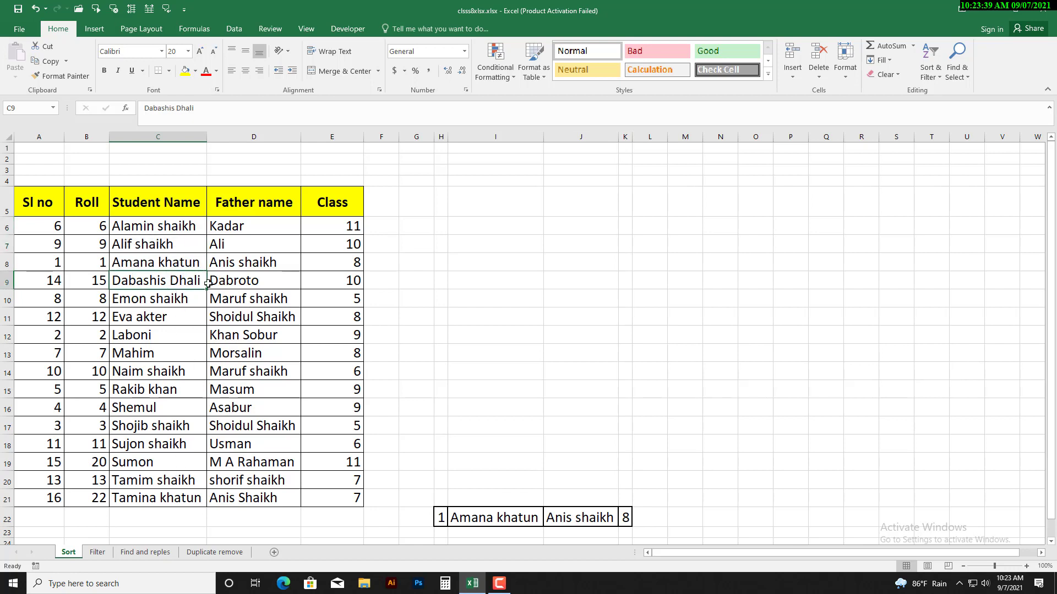
{"action": "left_click", "coordinate": [130, 301]}
{"action": "left_click", "coordinate": [130, 320]}
{"action": "left_click_drag", "start_coordinate": [155, 226], "coordinate": [163, 281]}
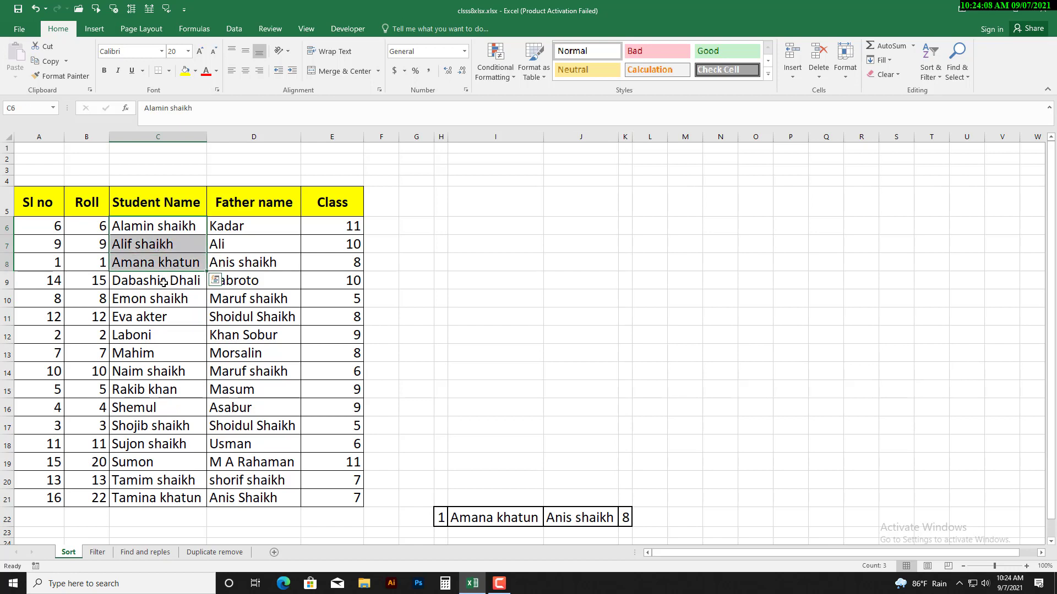
{"action": "left_click", "coordinate": [156, 274]}
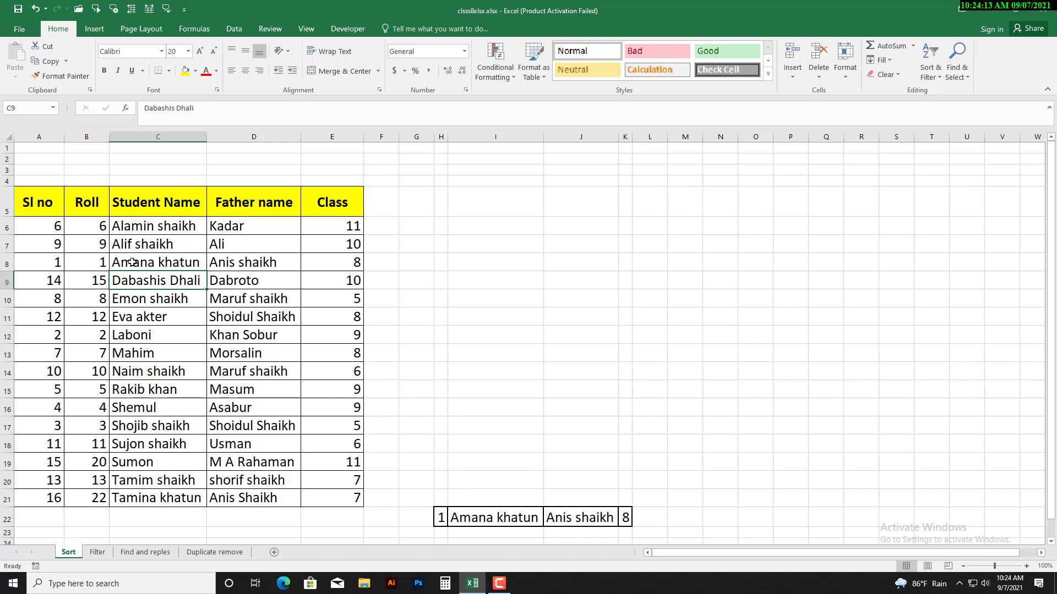
Review the A to Z order of the whole Student Name column from C6 to C21.
{"action": "left_click", "coordinate": [153, 204]}
{"action": "left_click", "coordinate": [146, 244]}
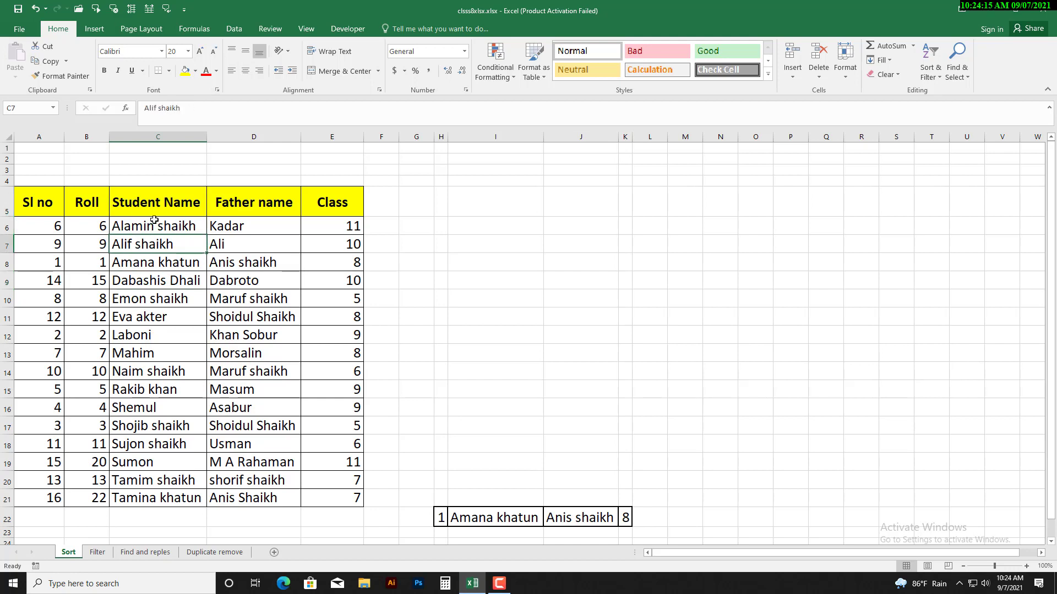
{"action": "left_click_drag", "start_coordinate": [157, 223], "coordinate": [161, 493]}
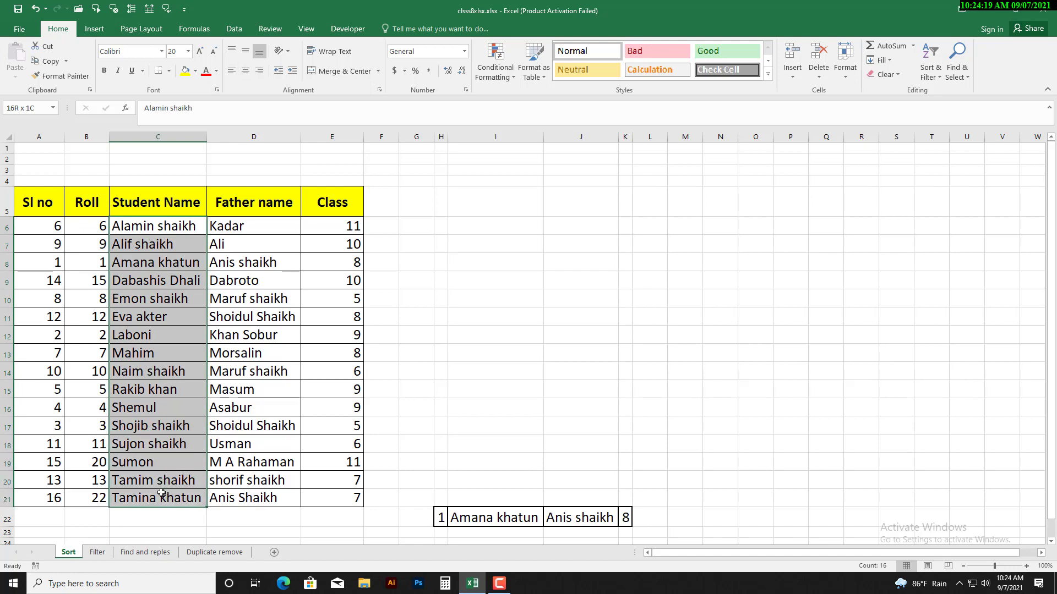
{"action": "left_click", "coordinate": [156, 469]}
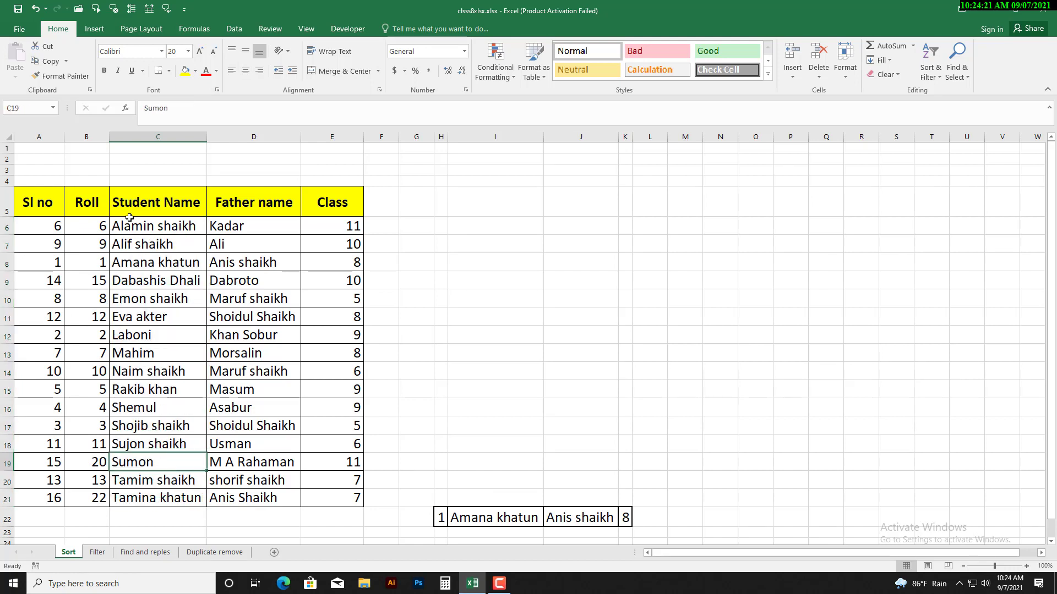
{"action": "left_click", "coordinate": [130, 223]}
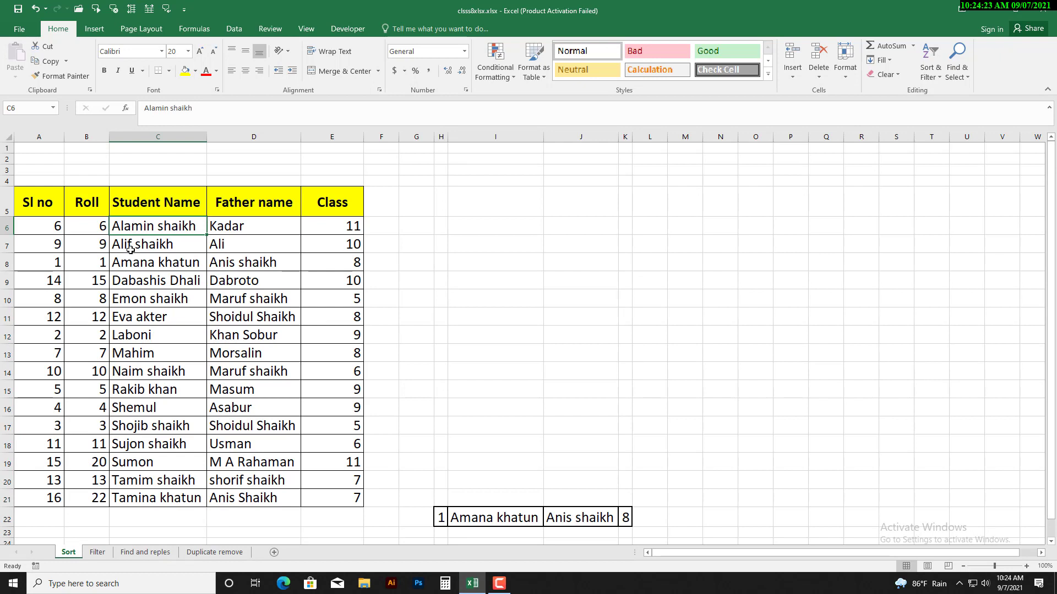
{"action": "left_click_drag", "start_coordinate": [153, 230], "coordinate": [180, 497]}
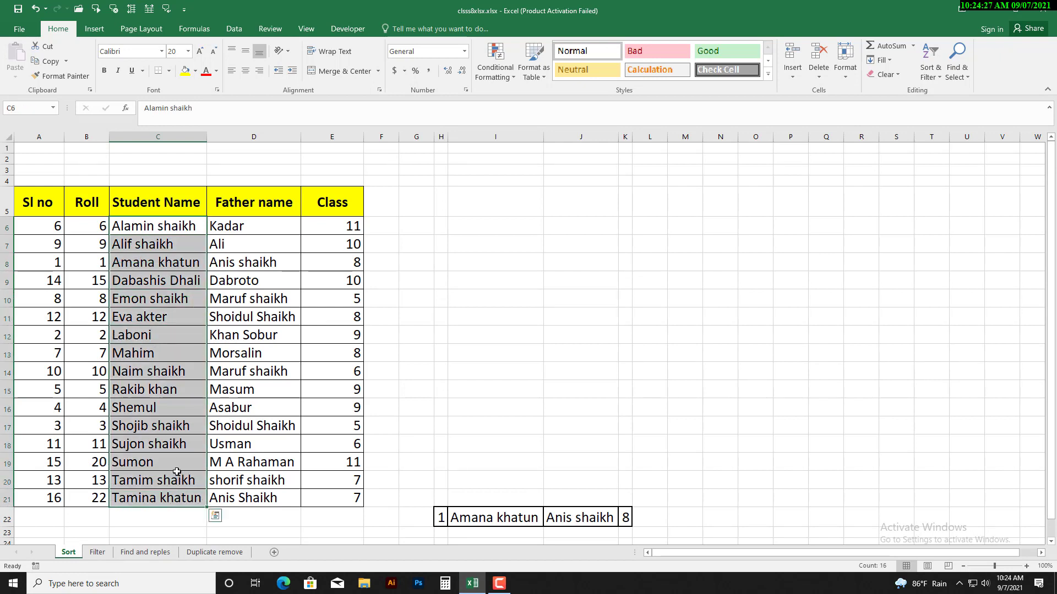
{"action": "left_click", "coordinate": [167, 331]}
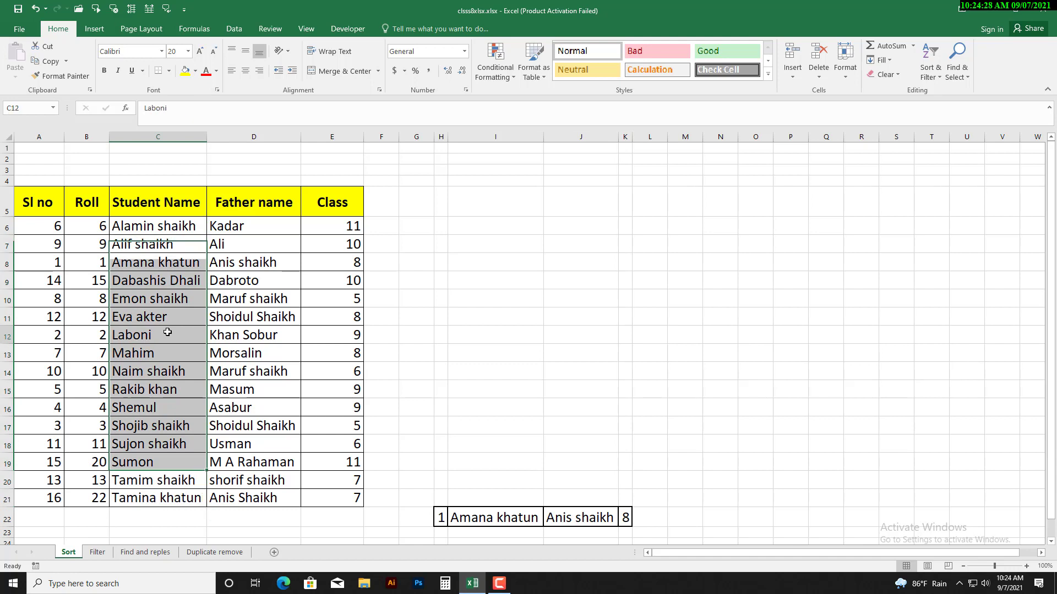
{"action": "left_click", "coordinate": [124, 226]}
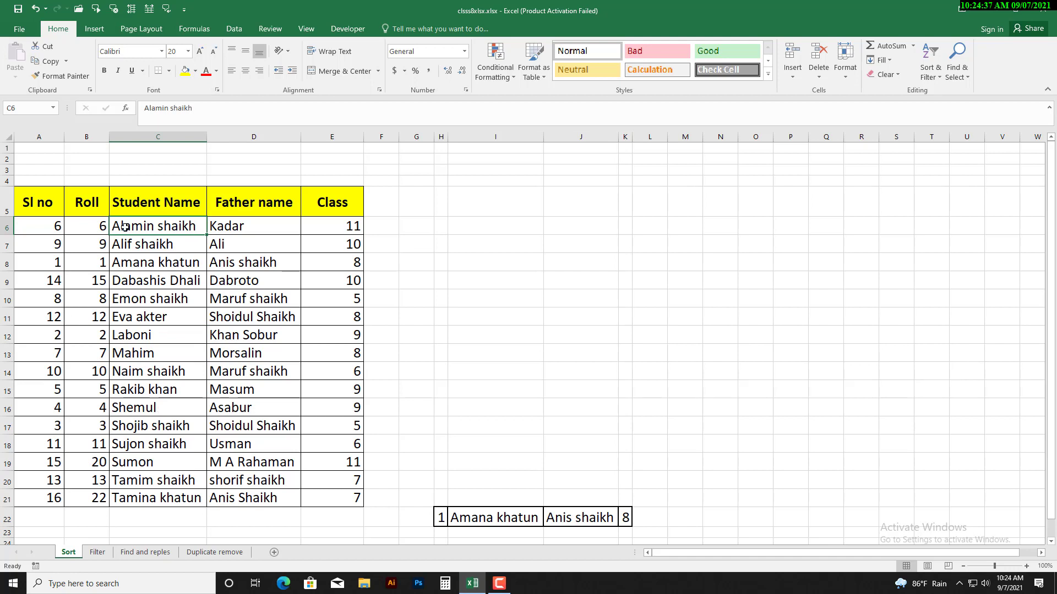
Sort the student table by the Student Name column from Z to A.
{"action": "left_click", "coordinate": [159, 298]}
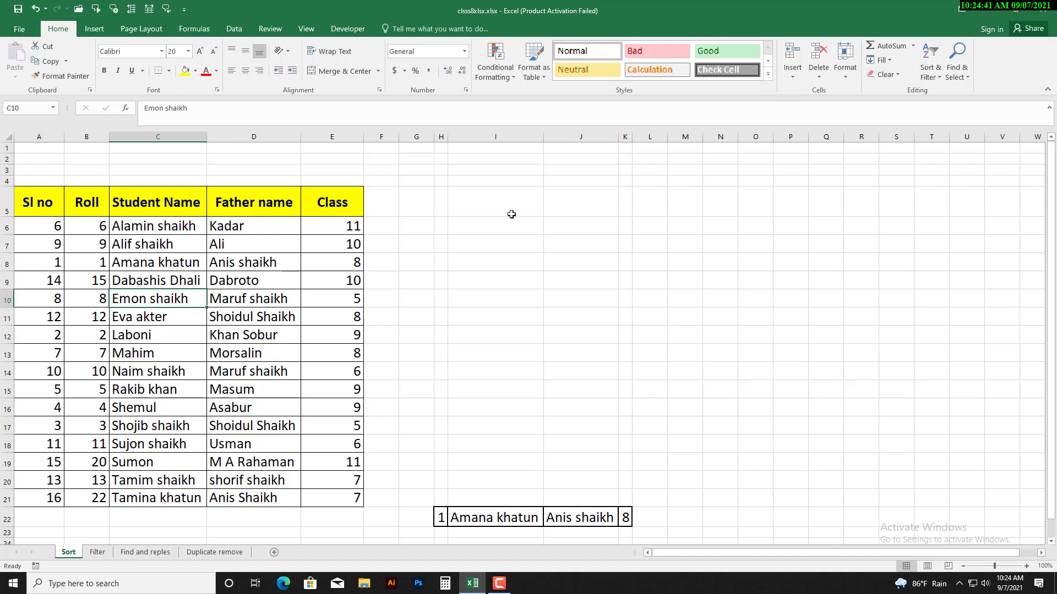
{"action": "left_click", "coordinate": [929, 76]}
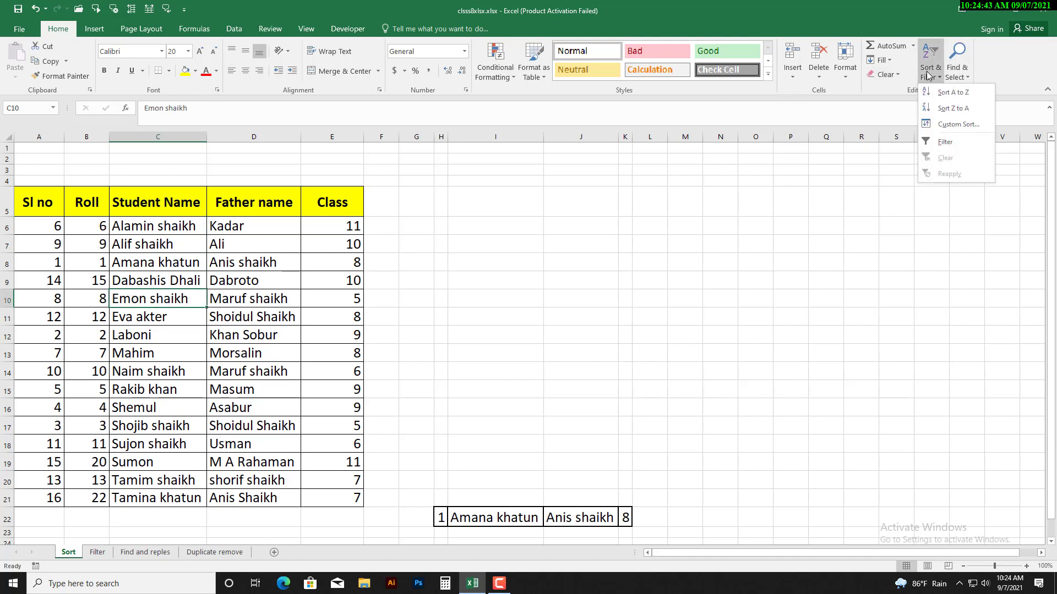
{"action": "left_click", "coordinate": [960, 110]}
{"action": "left_click", "coordinate": [155, 276]}
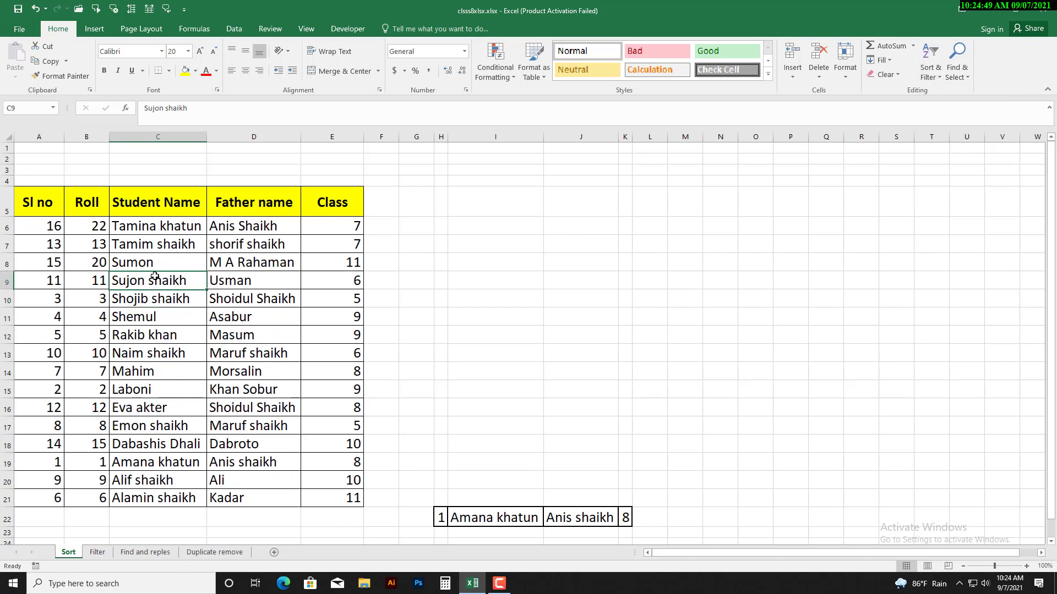
Check the reversed student names, comparing C21 with C6 and going down the column to C14.
{"action": "left_click", "coordinate": [140, 493]}
{"action": "left_click", "coordinate": [112, 227]}
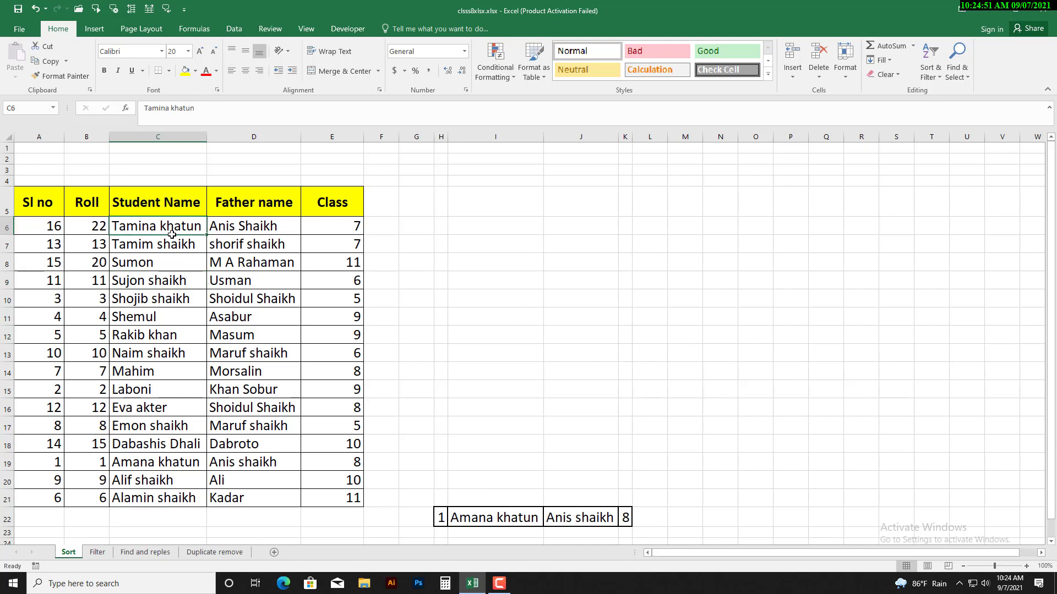
{"action": "left_click", "coordinate": [151, 248]}
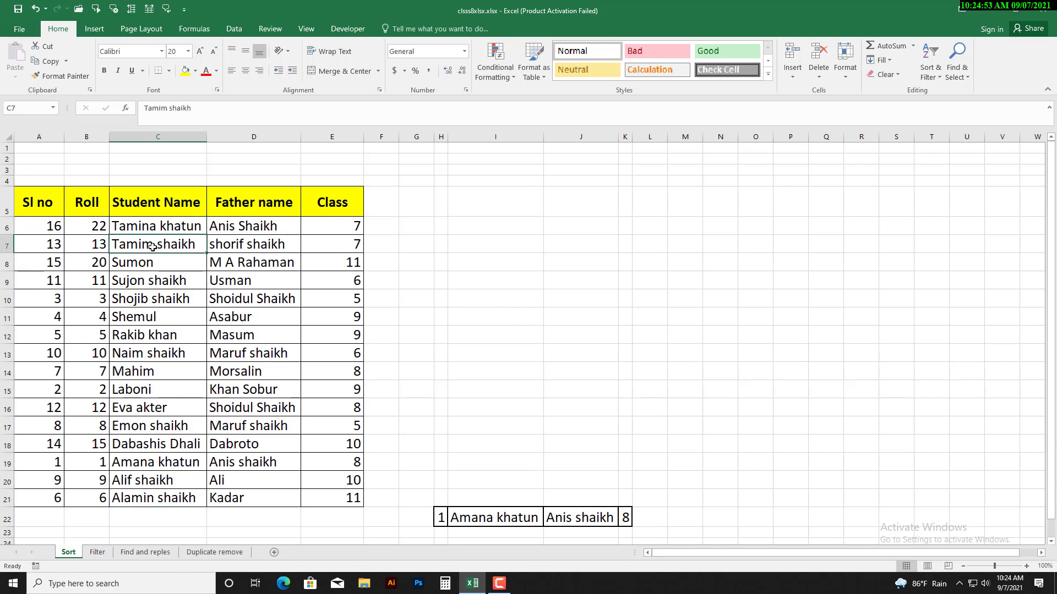
{"action": "left_click", "coordinate": [118, 264]}
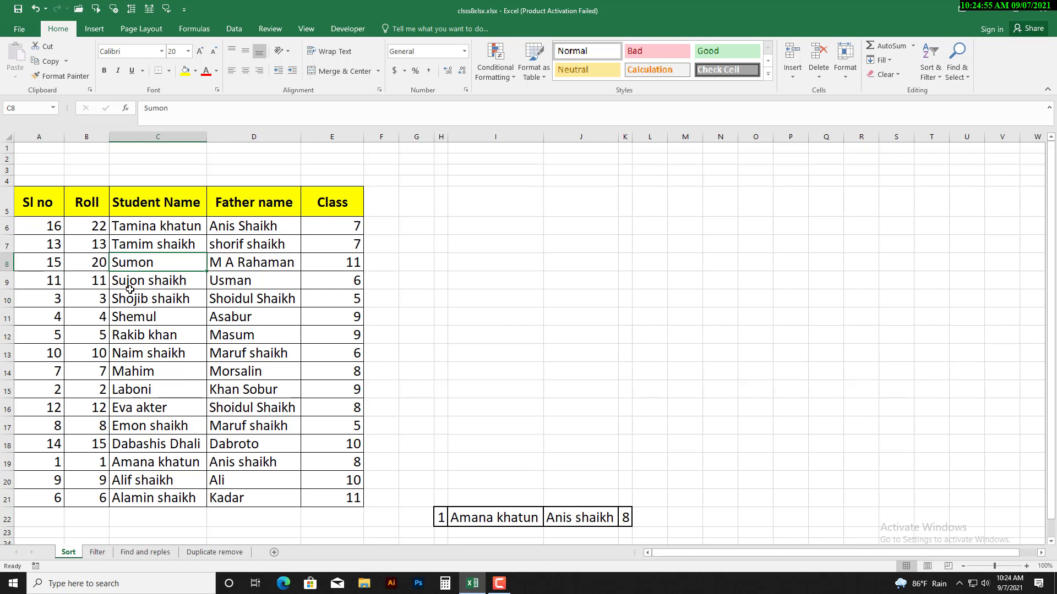
{"action": "left_click", "coordinate": [128, 282]}
{"action": "left_click", "coordinate": [129, 300]}
{"action": "left_click", "coordinate": [131, 318]}
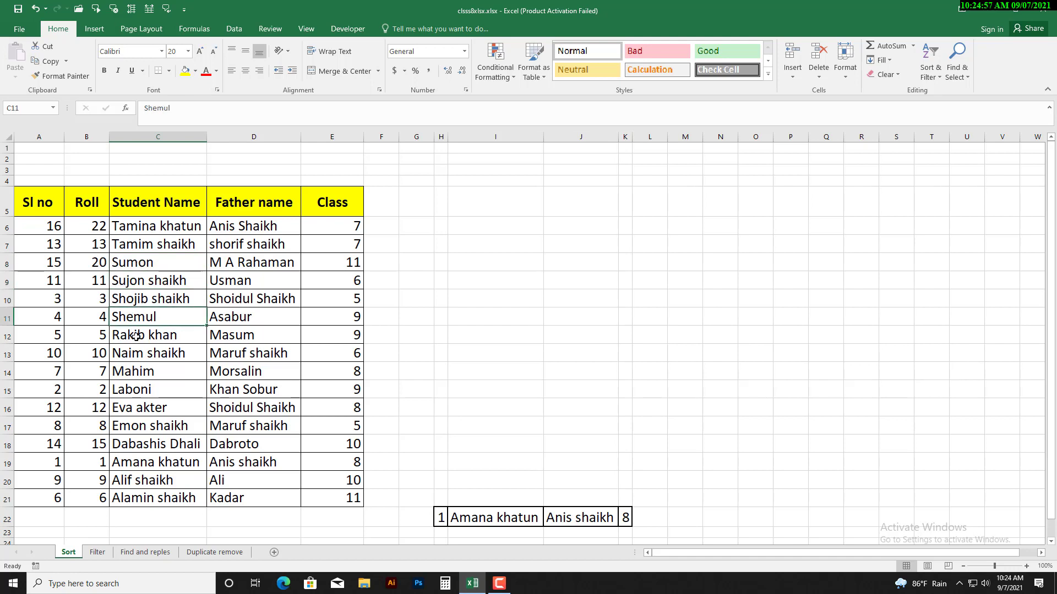
{"action": "left_click_drag", "start_coordinate": [131, 336], "coordinate": [132, 372]}
Review the Z to A order of the entire Student Name column, C6:C21.
{"action": "double_click", "coordinate": [147, 226]}
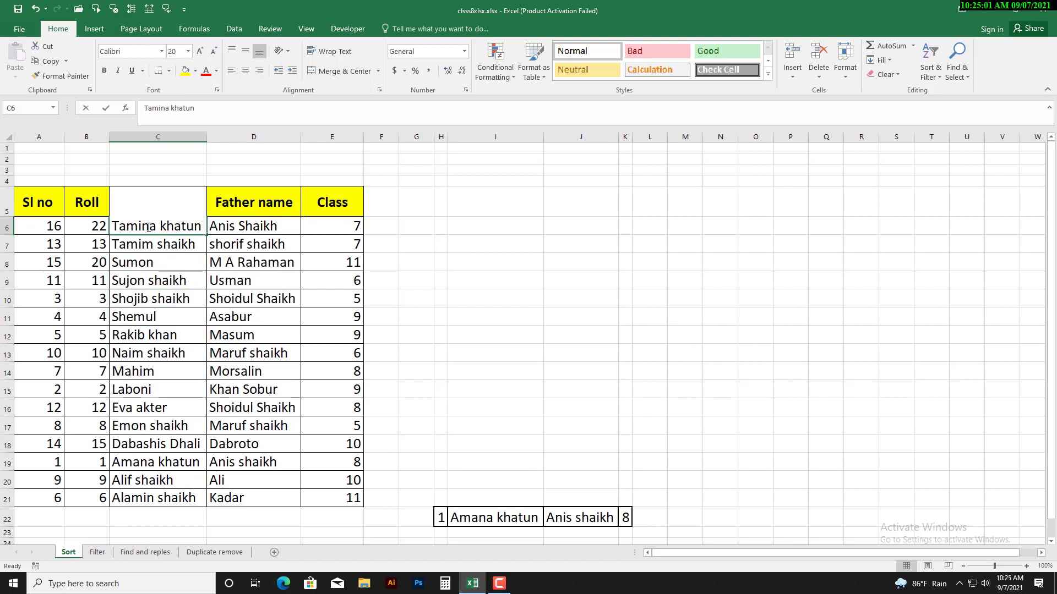
{"action": "left_click_drag", "start_coordinate": [150, 226], "coordinate": [170, 387]}
{"action": "left_click", "coordinate": [169, 388]}
{"action": "left_click_drag", "start_coordinate": [138, 228], "coordinate": [165, 498]}
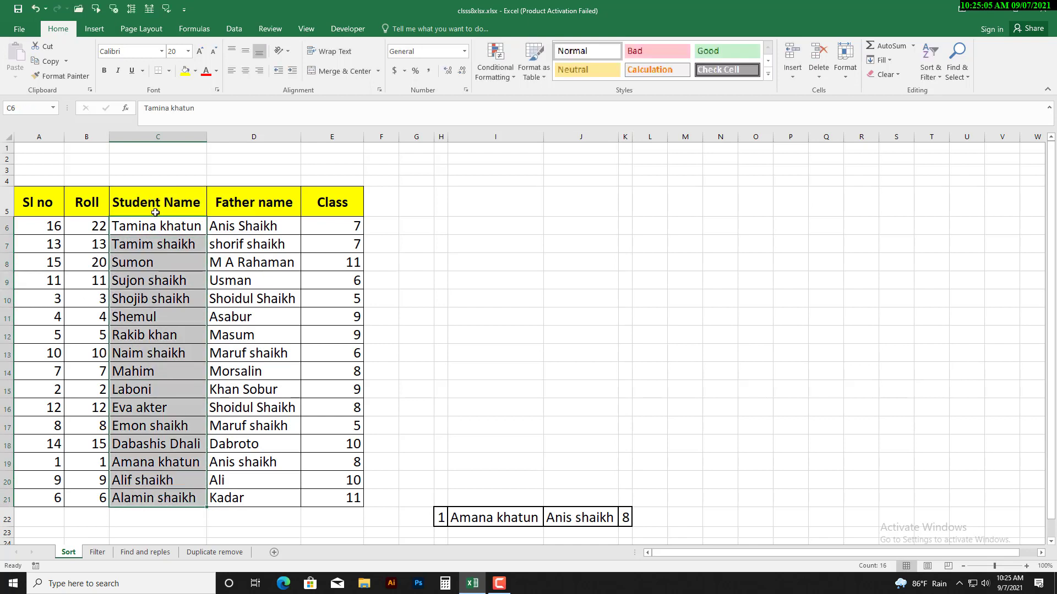
Compare the roll number 1 record in B19:E19 with its reference copy in row 22, from Roll across to Class.
{"action": "left_click", "coordinate": [89, 223]}
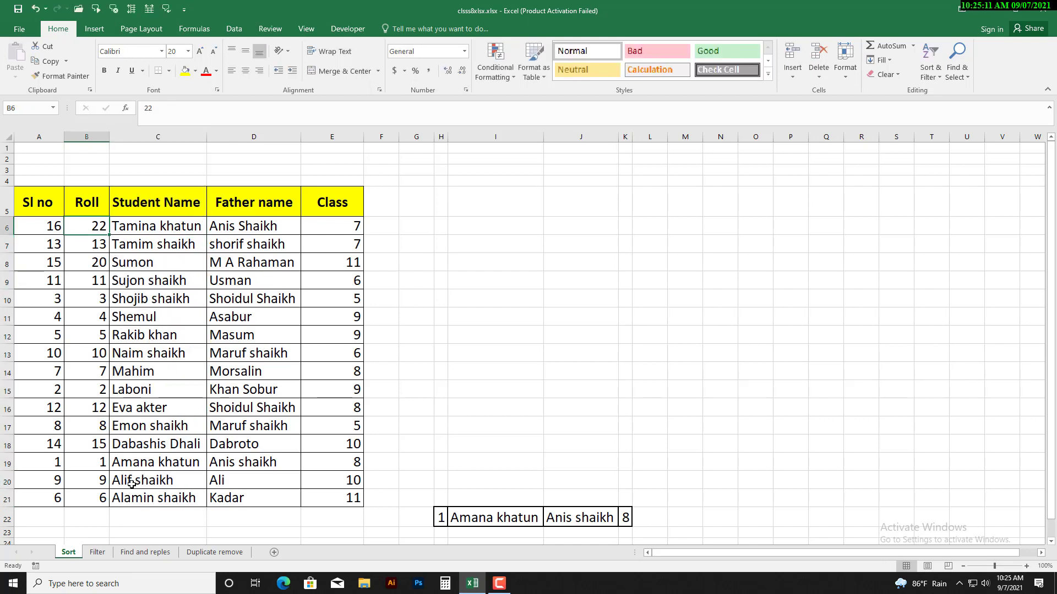
{"action": "left_click", "coordinate": [113, 466]}
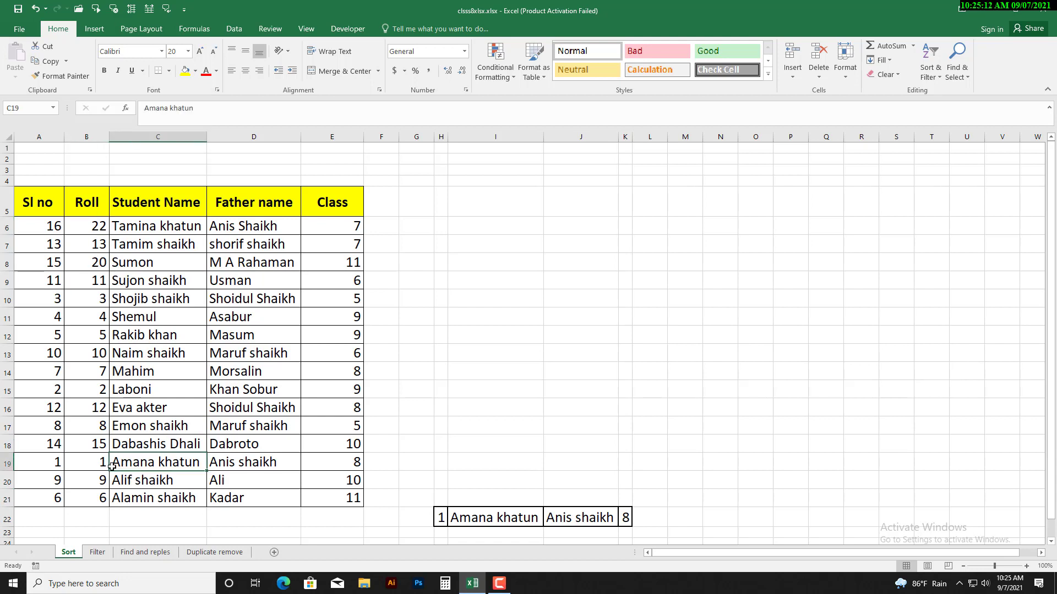
{"action": "left_click", "coordinate": [439, 520]}
{"action": "left_click", "coordinate": [88, 464]}
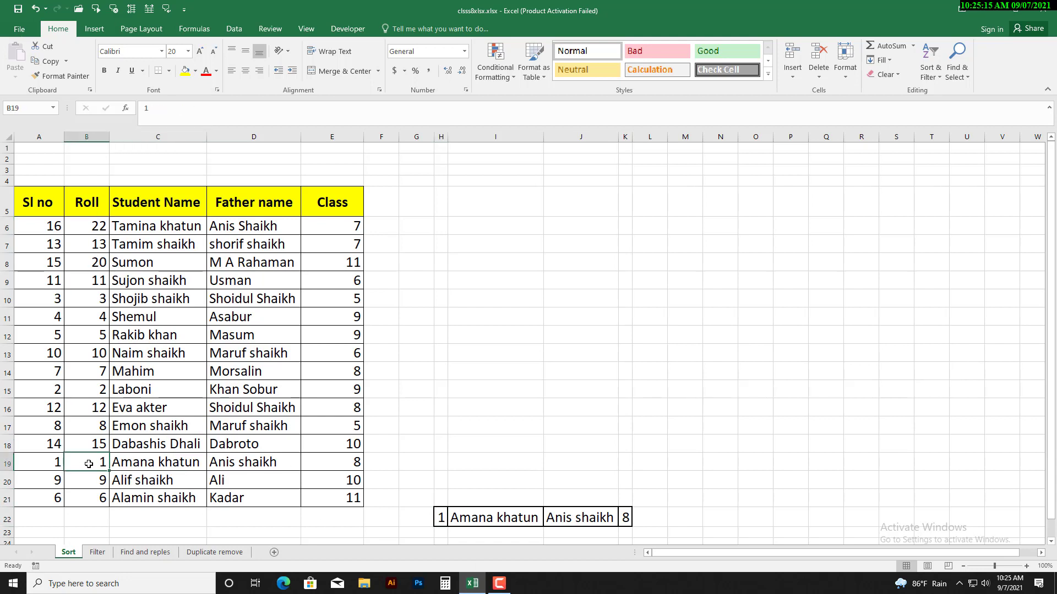
{"action": "left_click", "coordinate": [149, 468]}
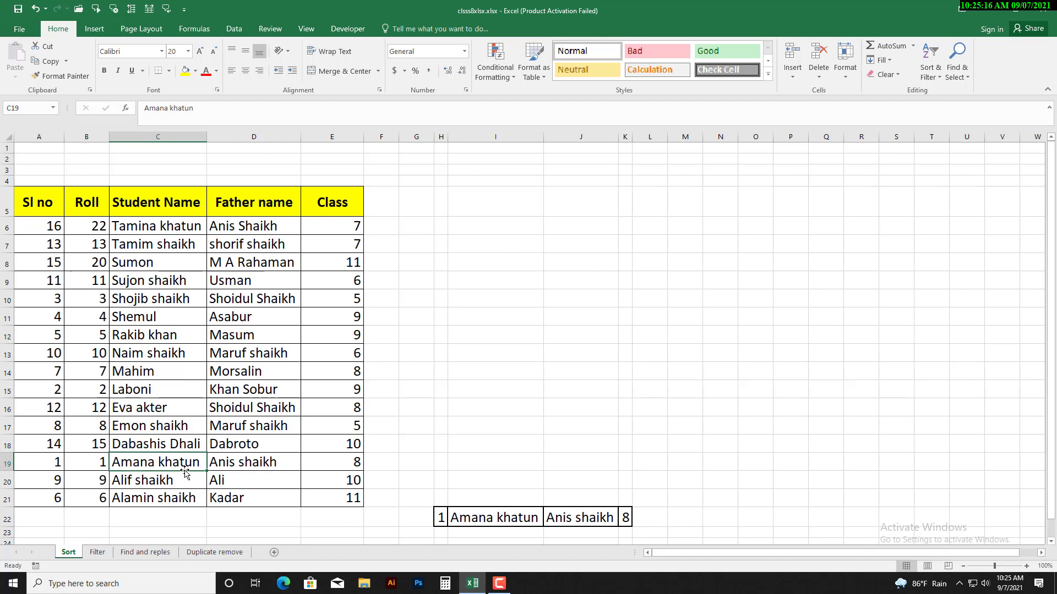
{"action": "left_click", "coordinate": [229, 468]}
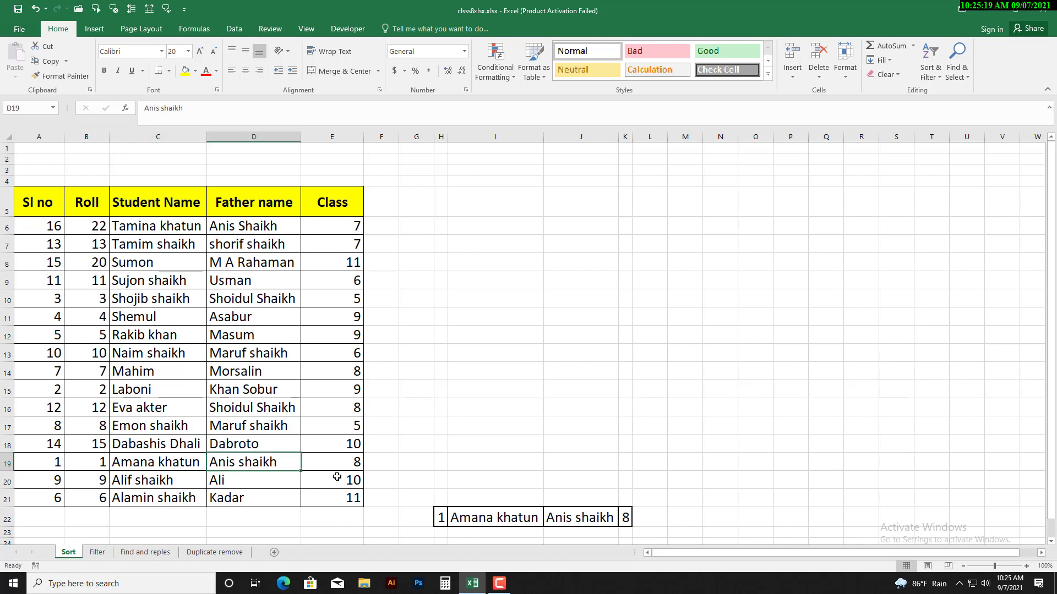
{"action": "left_click", "coordinate": [326, 462]}
{"action": "left_click_drag", "start_coordinate": [95, 461], "coordinate": [340, 468]}
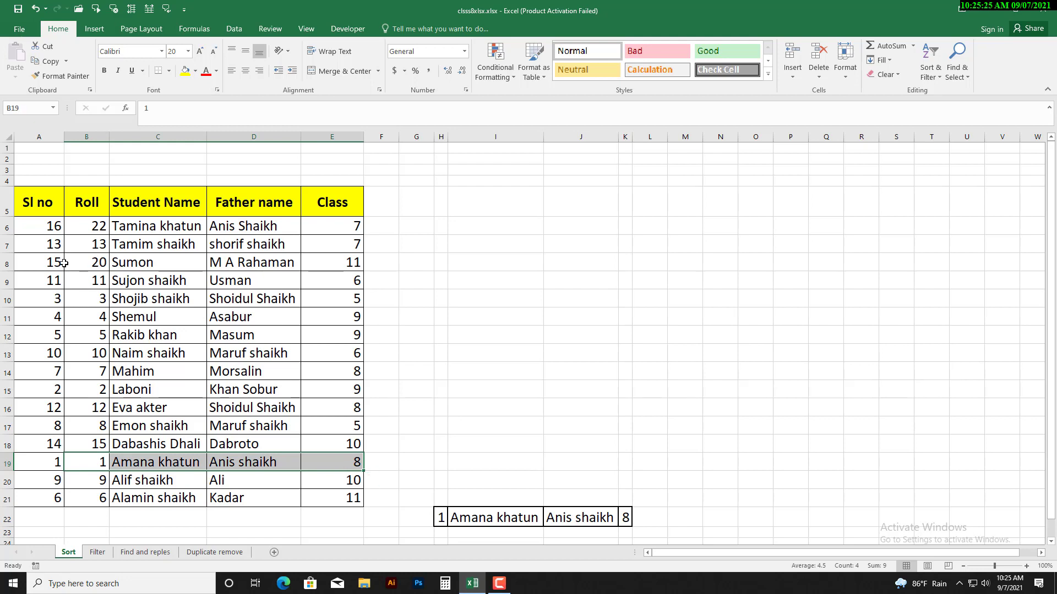
Clear the Sl no column, A6:A21, and renumber it as a series from 1 to 16.
{"action": "left_click_drag", "start_coordinate": [45, 223], "coordinate": [55, 499]}
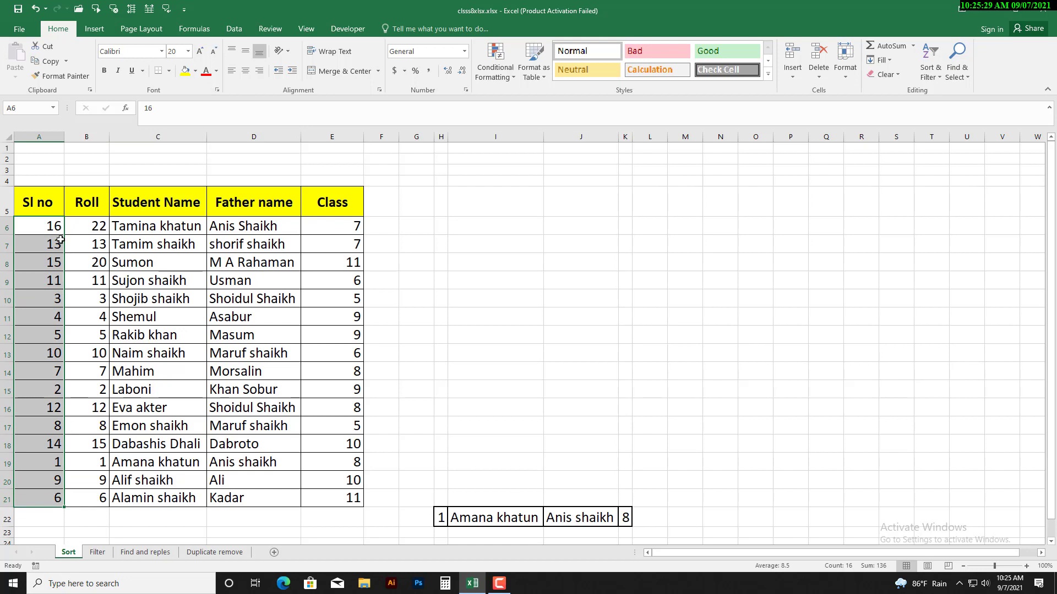
{"action": "key", "text": "Delete"}
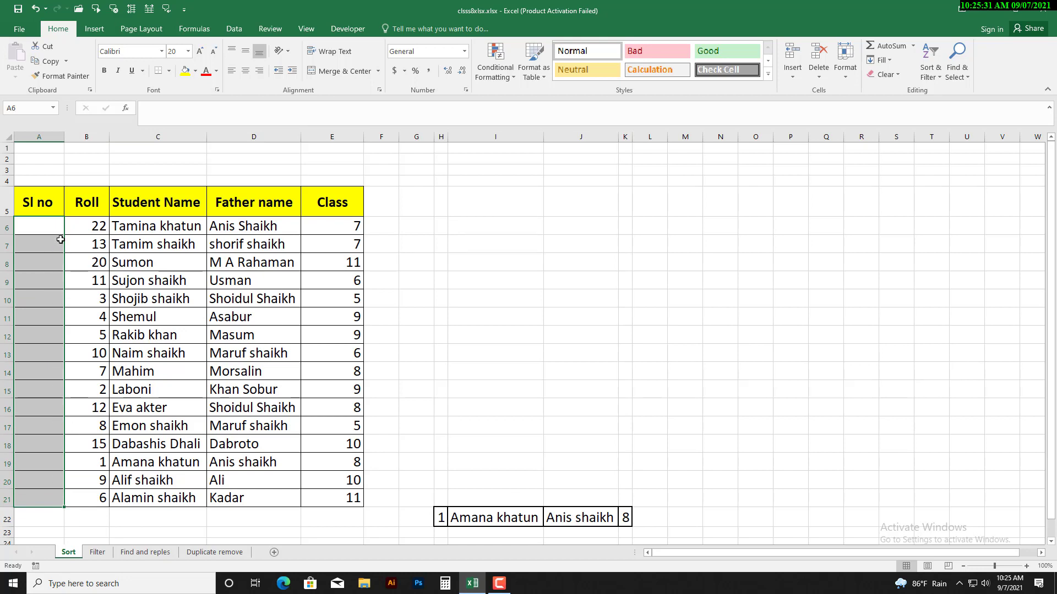
{"action": "left_click", "coordinate": [56, 229]}
{"action": "type", "text": "1"}
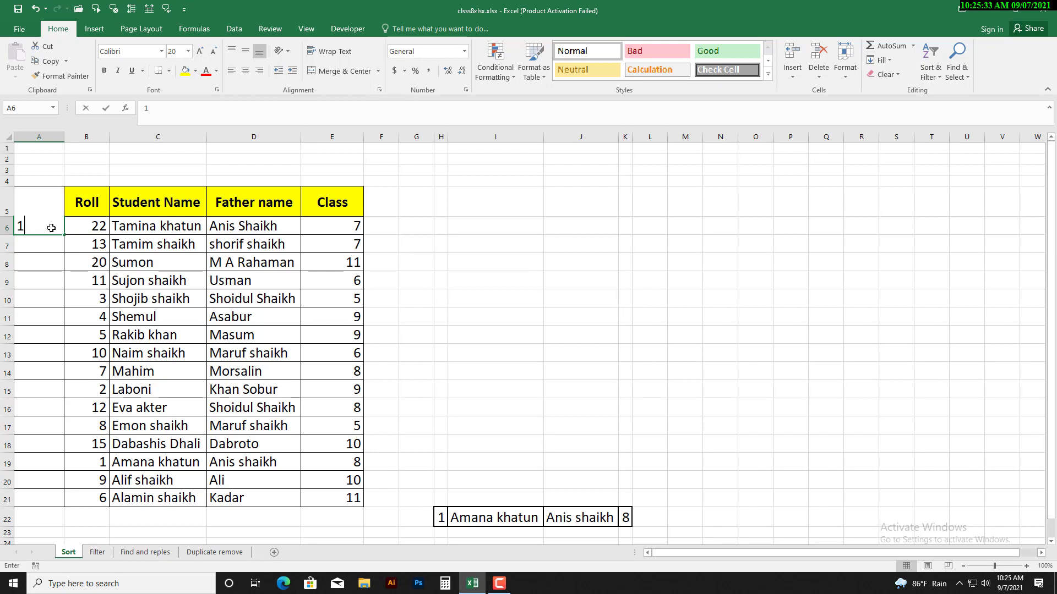
{"action": "key", "text": "Return"}
{"action": "type", "text": "2"}
{"action": "left_click", "coordinate": [49, 332]}
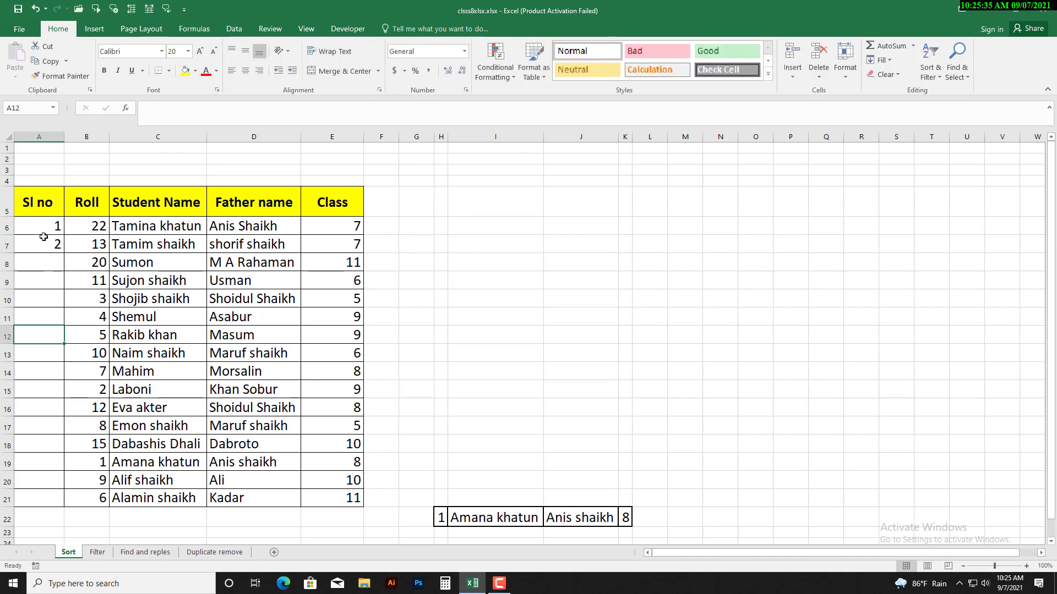
{"action": "left_click_drag", "start_coordinate": [45, 223], "coordinate": [102, 459]}
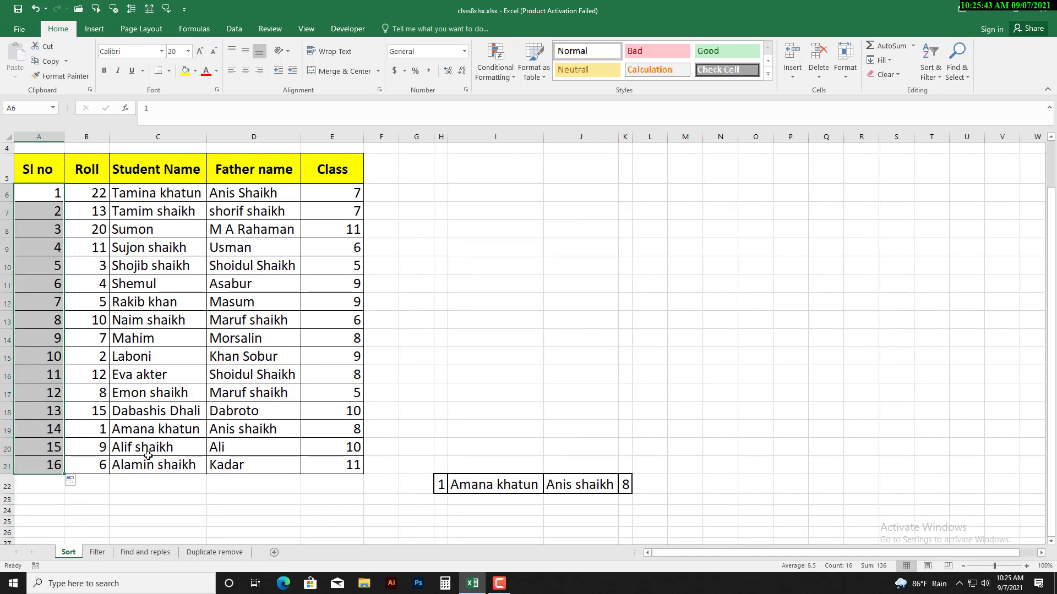
{"action": "mouse_move", "coordinate": [111, 414]}
{"action": "left_mouse_down"}
{"action": "mouse_move", "coordinate": [94, 377]}
{"action": "mouse_move", "coordinate": [113, 413]}
{"action": "left_mouse_up"}
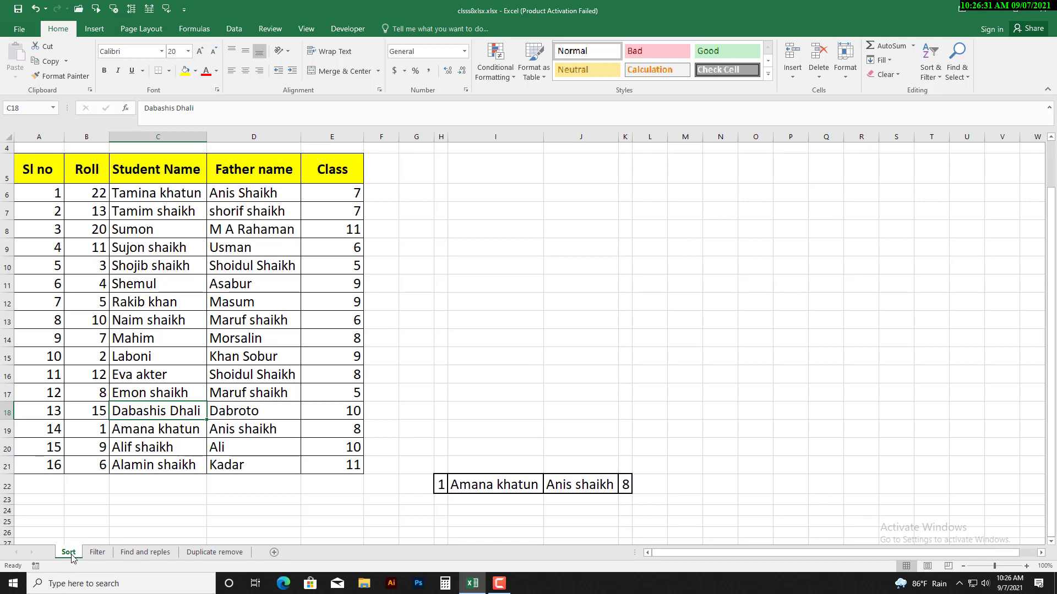
Open the Filter sheet and look over the table's title and its Class, Student Name, Gender and Father name headers.
{"action": "left_click", "coordinate": [102, 552]}
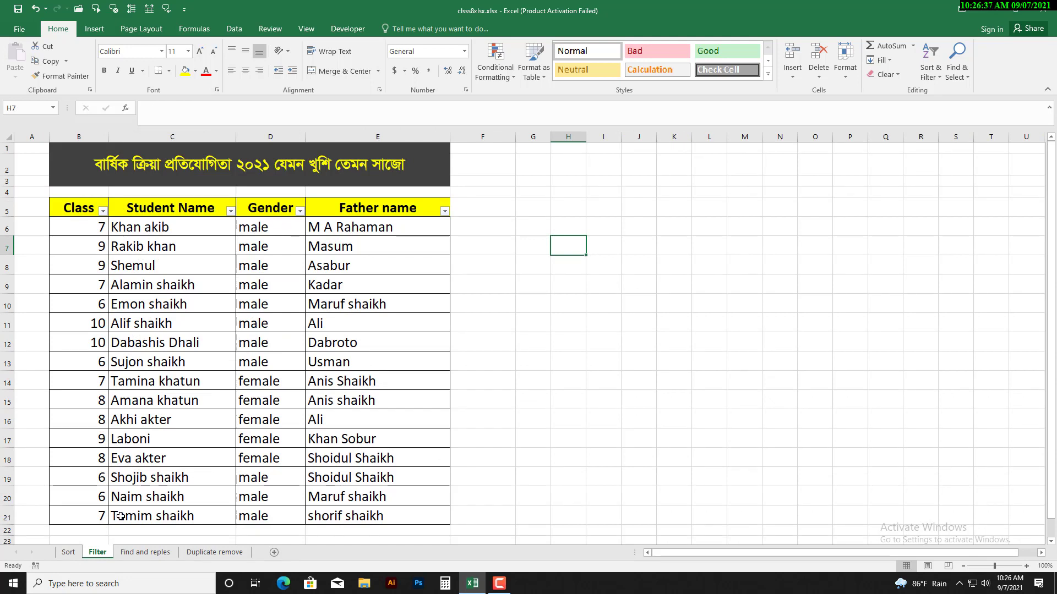
{"action": "left_click", "coordinate": [107, 171]}
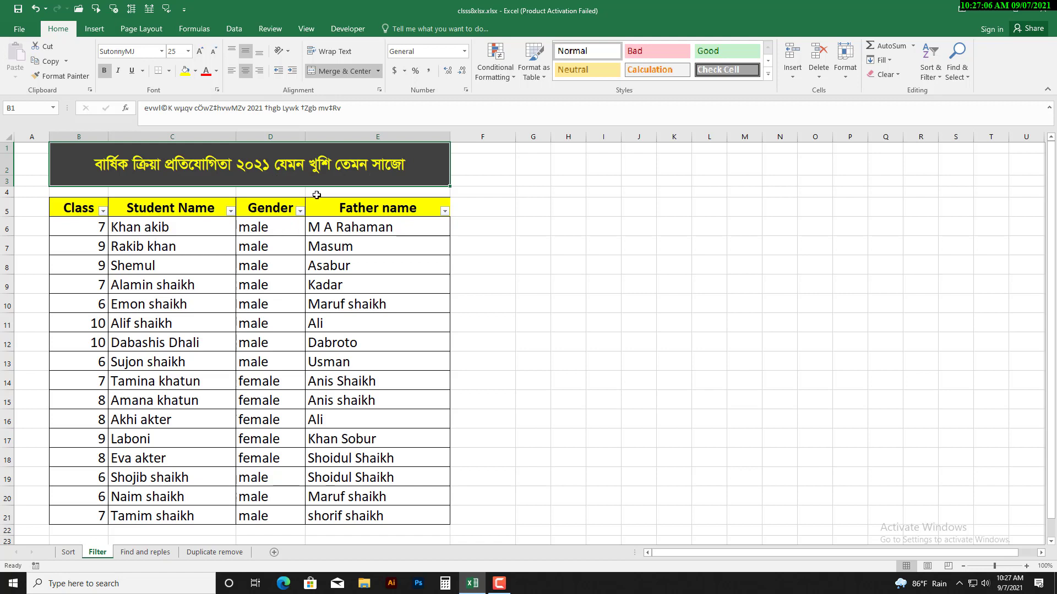
{"action": "left_click", "coordinate": [62, 209]}
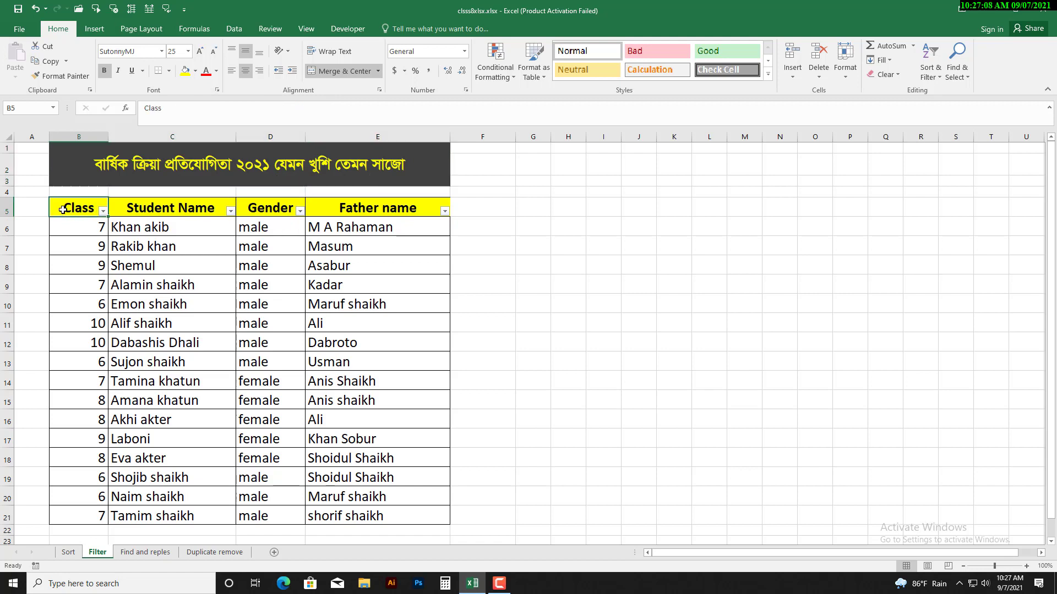
{"action": "left_click", "coordinate": [164, 209]}
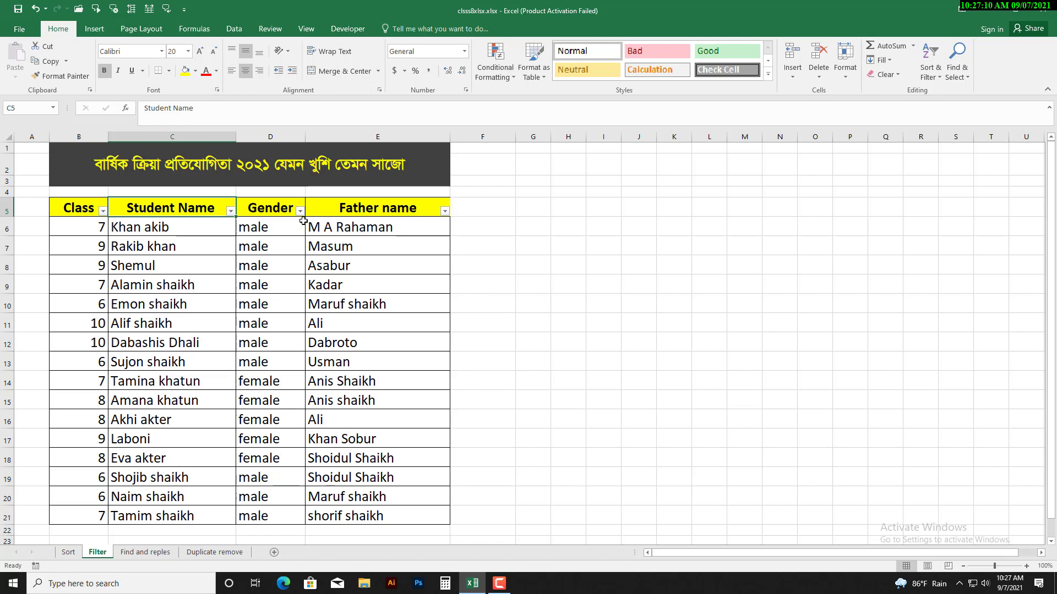
{"action": "left_click", "coordinate": [286, 215]}
{"action": "left_click", "coordinate": [383, 214]}
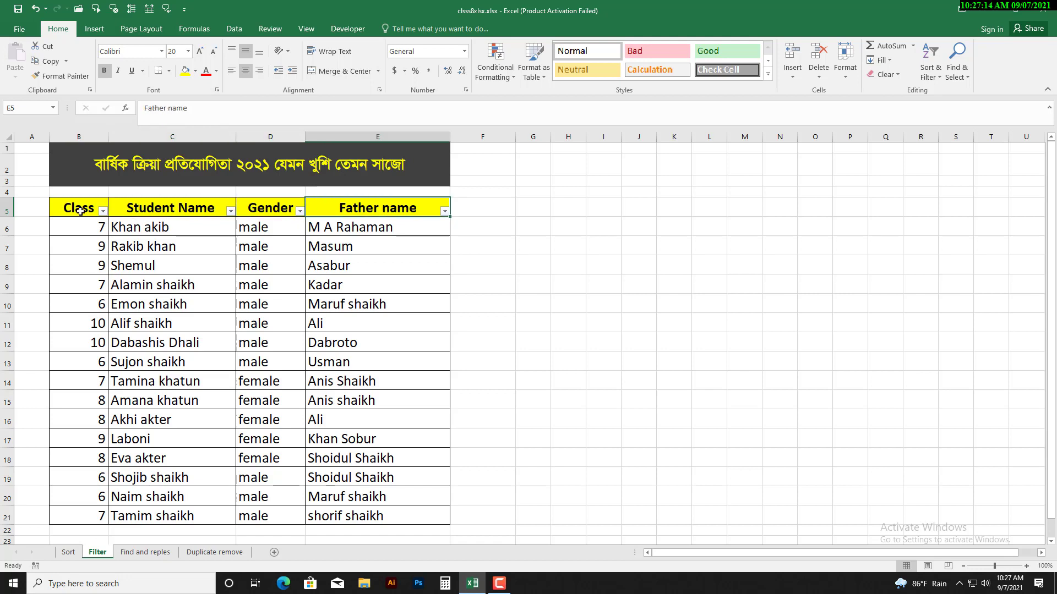
Examine the records column by column from Class to Father name, and as the whole range B6:E21.
{"action": "left_click", "coordinate": [87, 233]}
{"action": "left_click_drag", "start_coordinate": [87, 233], "coordinate": [104, 500]}
{"action": "left_click", "coordinate": [77, 304]}
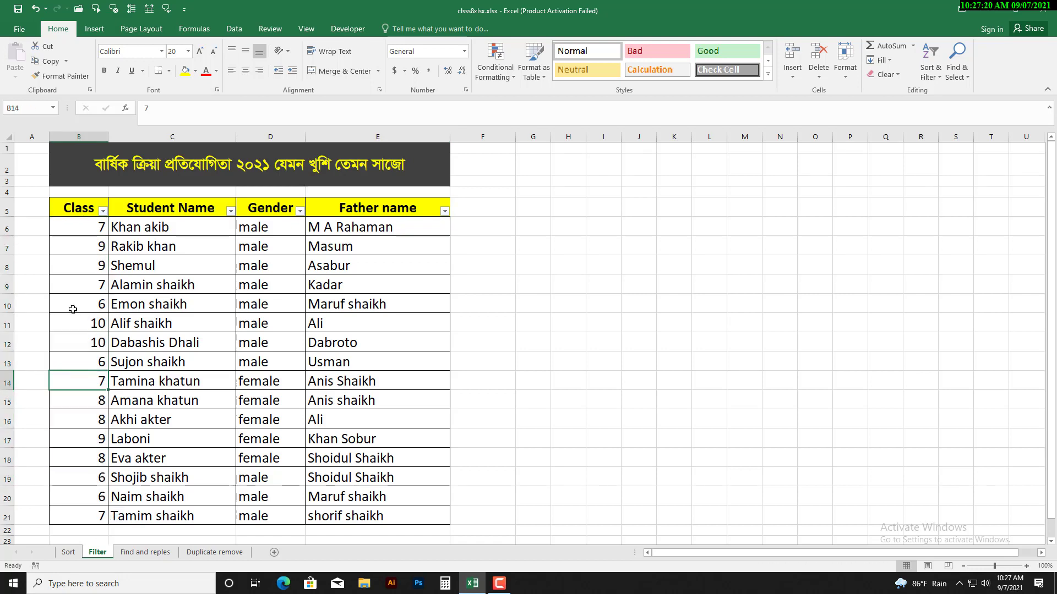
{"action": "left_click", "coordinate": [142, 223]}
{"action": "left_click_drag", "start_coordinate": [141, 223], "coordinate": [165, 480]}
{"action": "left_click", "coordinate": [281, 223]}
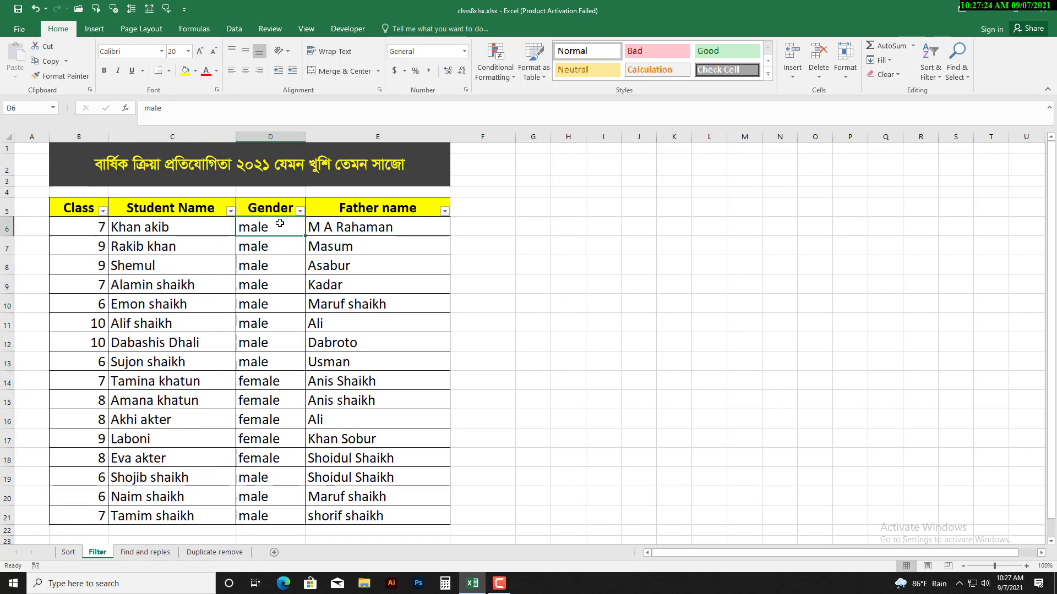
{"action": "left_click_drag", "start_coordinate": [281, 222], "coordinate": [295, 475]}
{"action": "left_click", "coordinate": [286, 372]}
{"action": "left_click_drag", "start_coordinate": [312, 230], "coordinate": [352, 516]}
{"action": "left_click", "coordinate": [554, 345]}
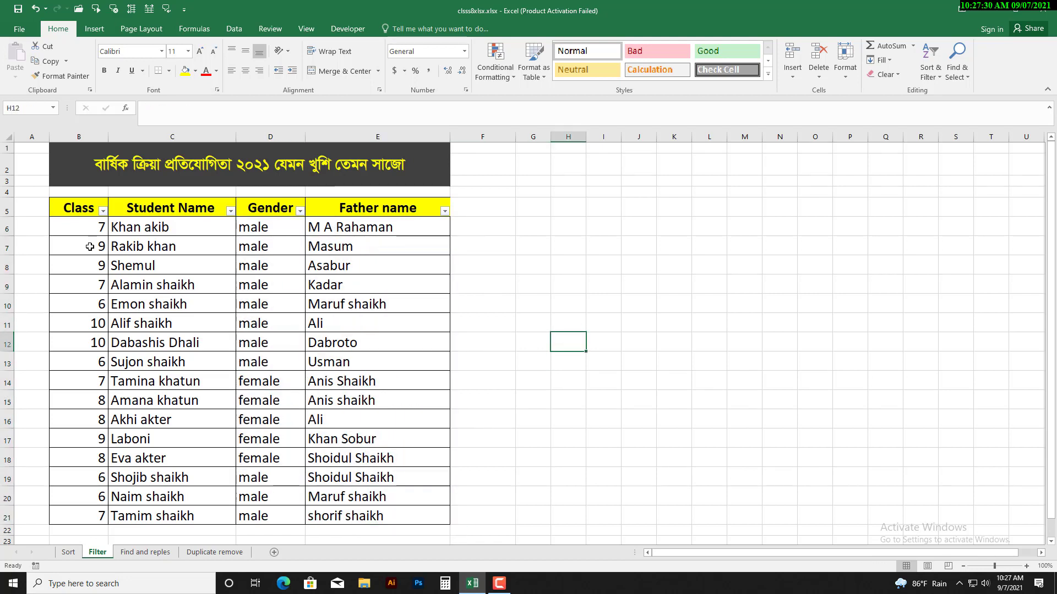
{"action": "left_click", "coordinate": [95, 224]}
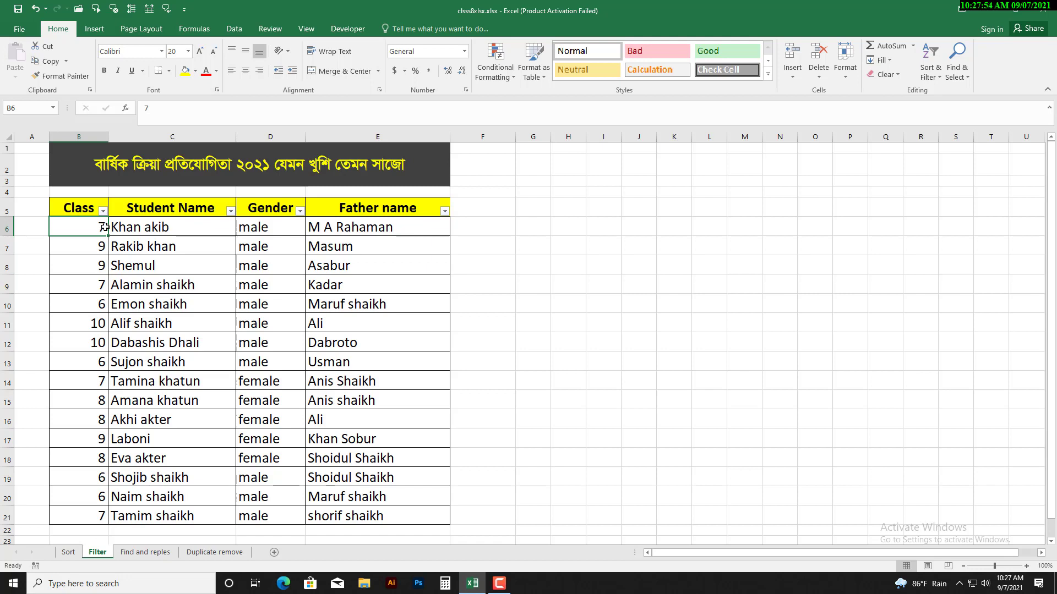
{"action": "left_click_drag", "start_coordinate": [102, 230], "coordinate": [388, 509]}
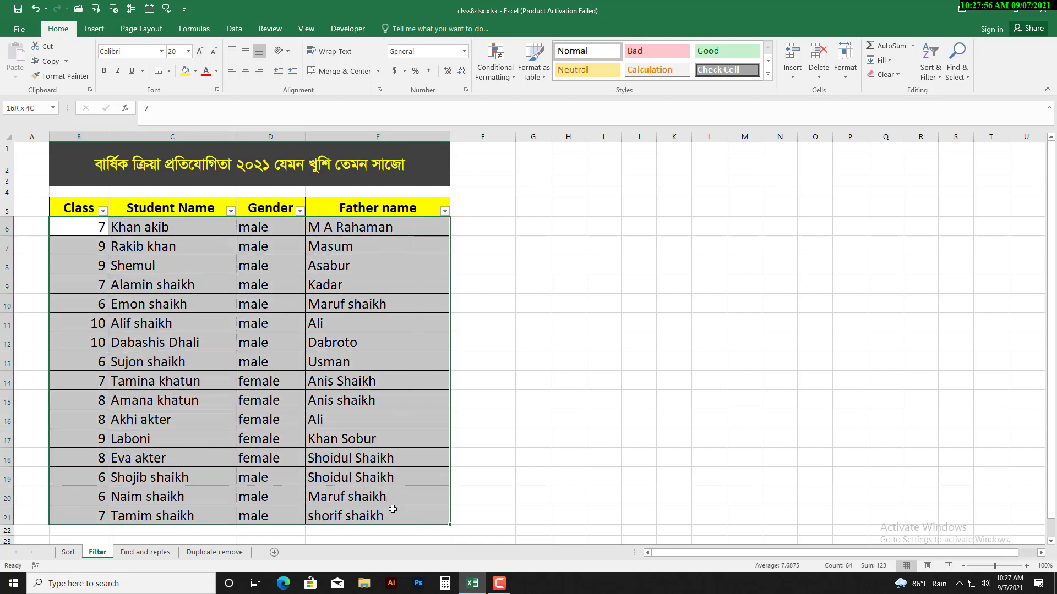
{"action": "left_click", "coordinate": [532, 380]}
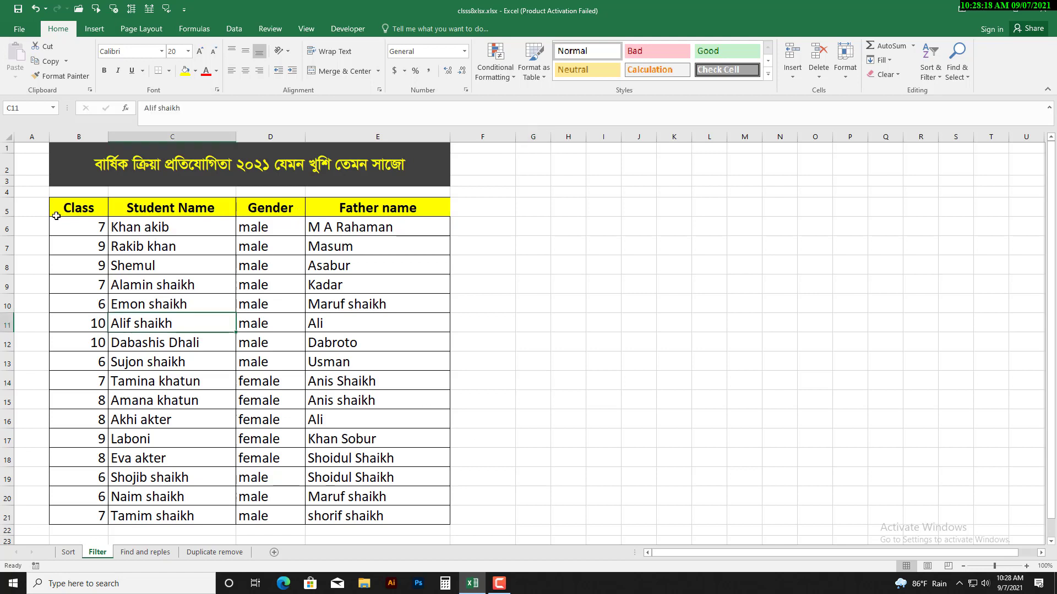
Turn on filtering for the student table whose headers start at B5.
{"action": "left_click", "coordinate": [55, 208]}
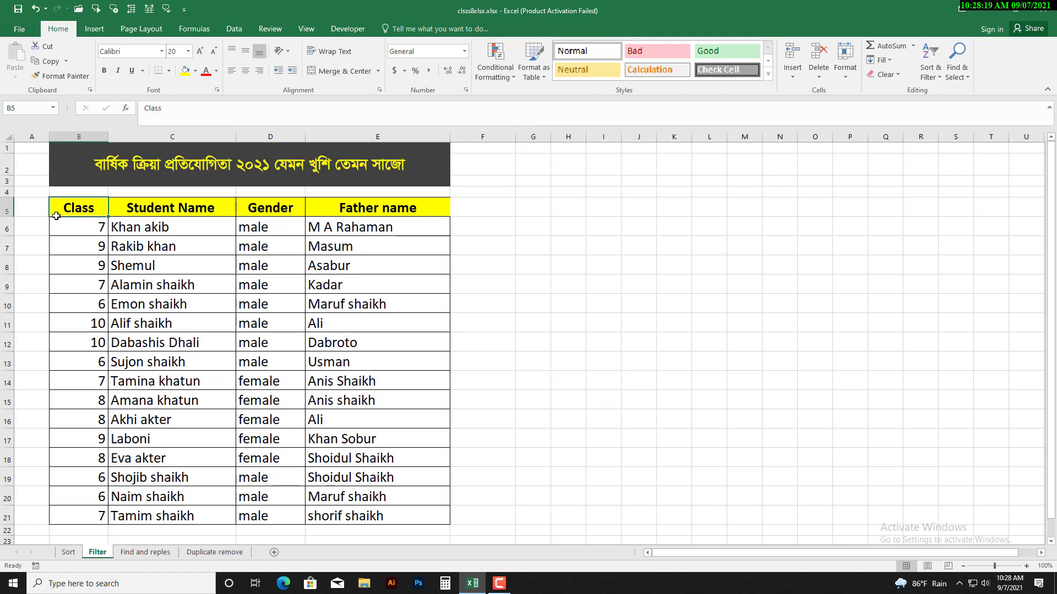
{"action": "left_click", "coordinate": [55, 190]}
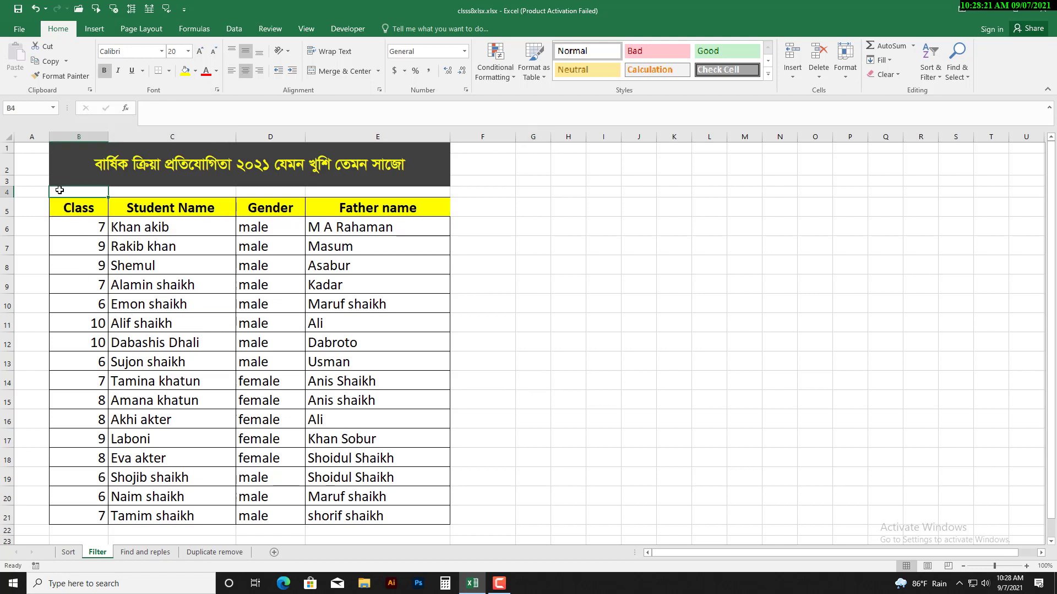
{"action": "left_click_drag", "start_coordinate": [58, 209], "coordinate": [440, 518]}
{"action": "left_click", "coordinate": [90, 247]}
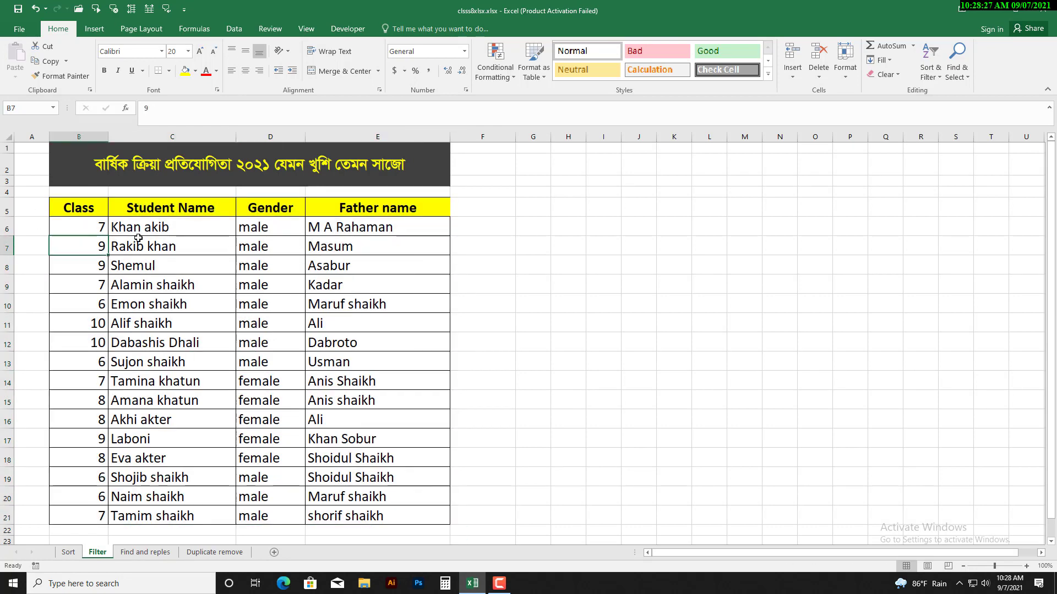
{"action": "left_click", "coordinate": [936, 76]}
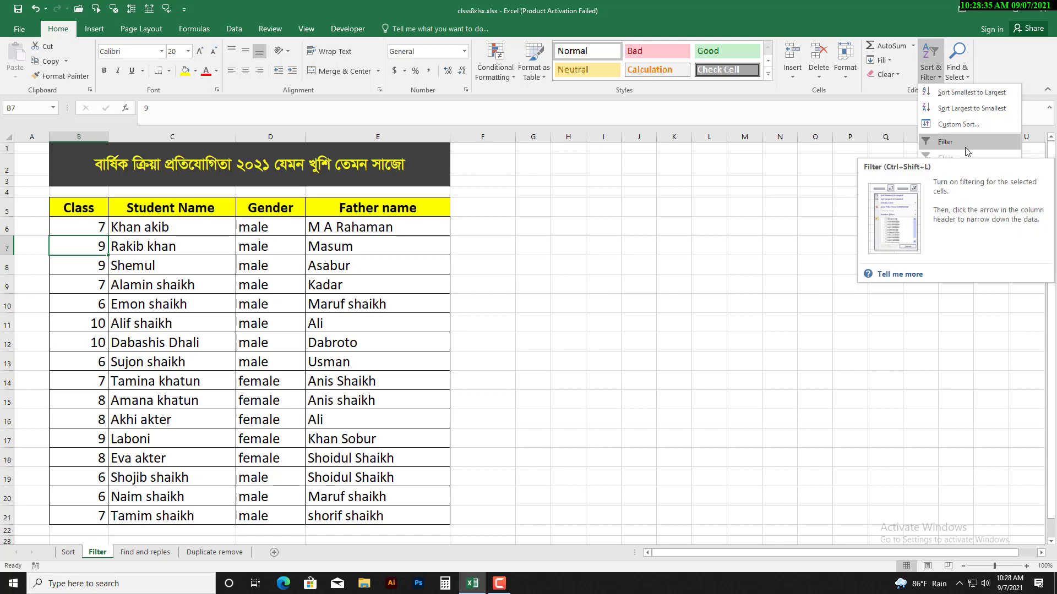
{"action": "left_click", "coordinate": [951, 142]}
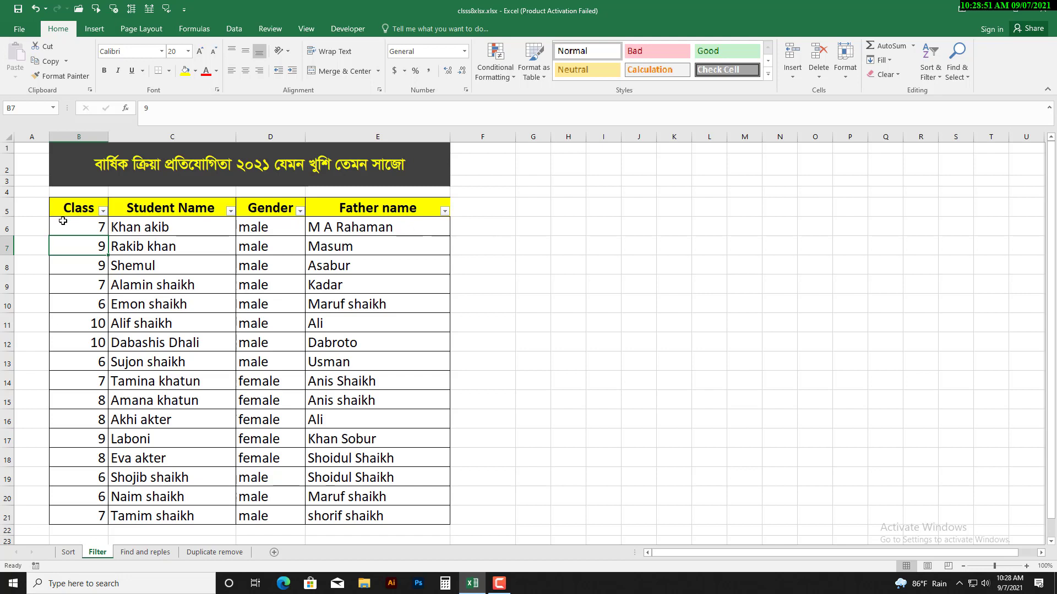
Filter the Class column to show only class 6, with the sheet magnified to 148%.
{"action": "left_click", "coordinate": [81, 226]}
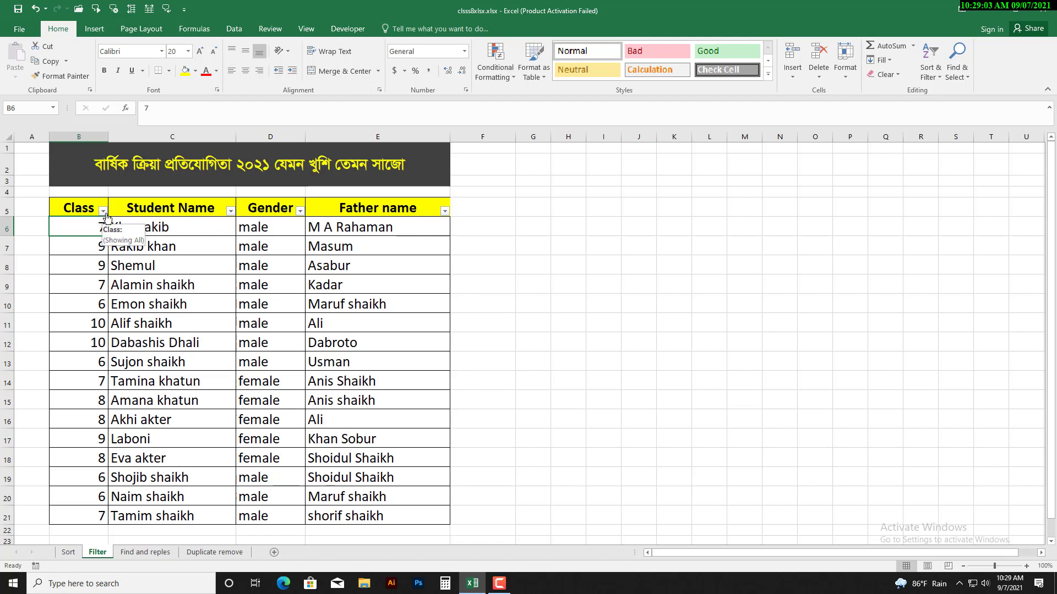
{"action": "left_click", "coordinate": [103, 211]}
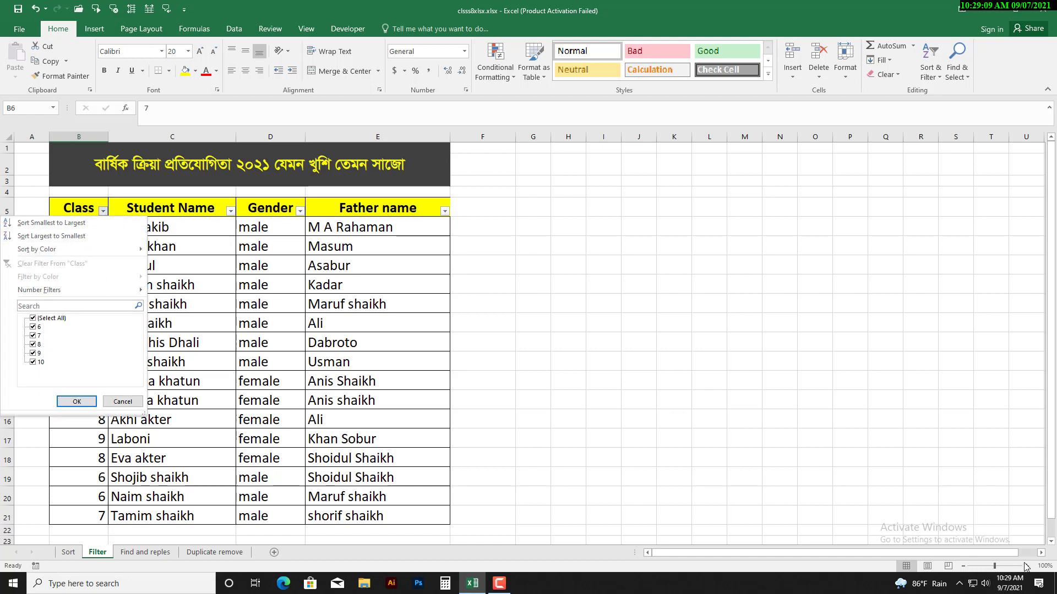
{"action": "left_click", "coordinate": [999, 567]}
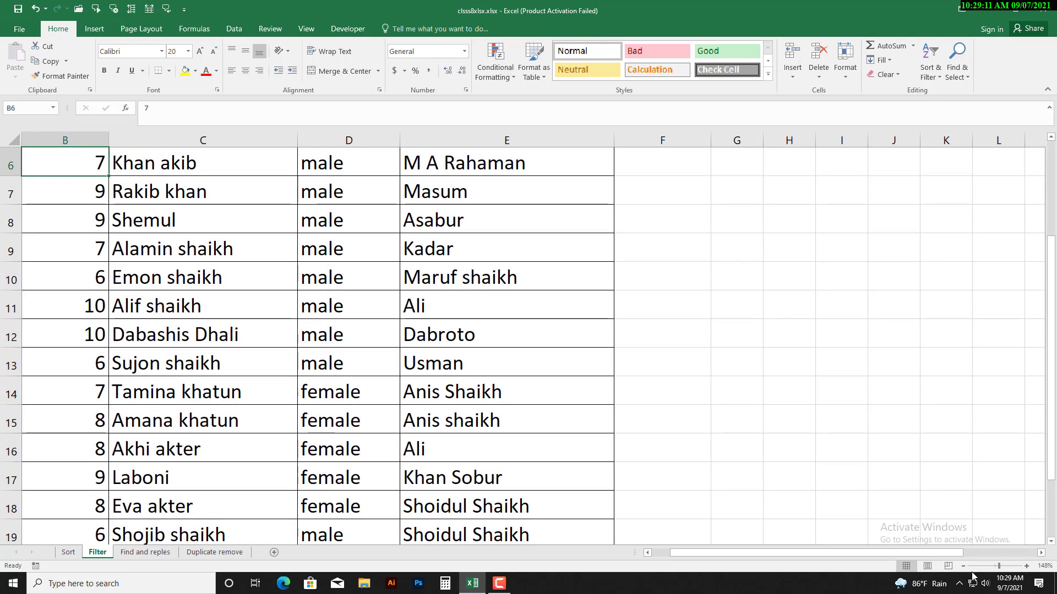
{"action": "left_click_drag", "start_coordinate": [899, 555], "coordinate": [747, 559]}
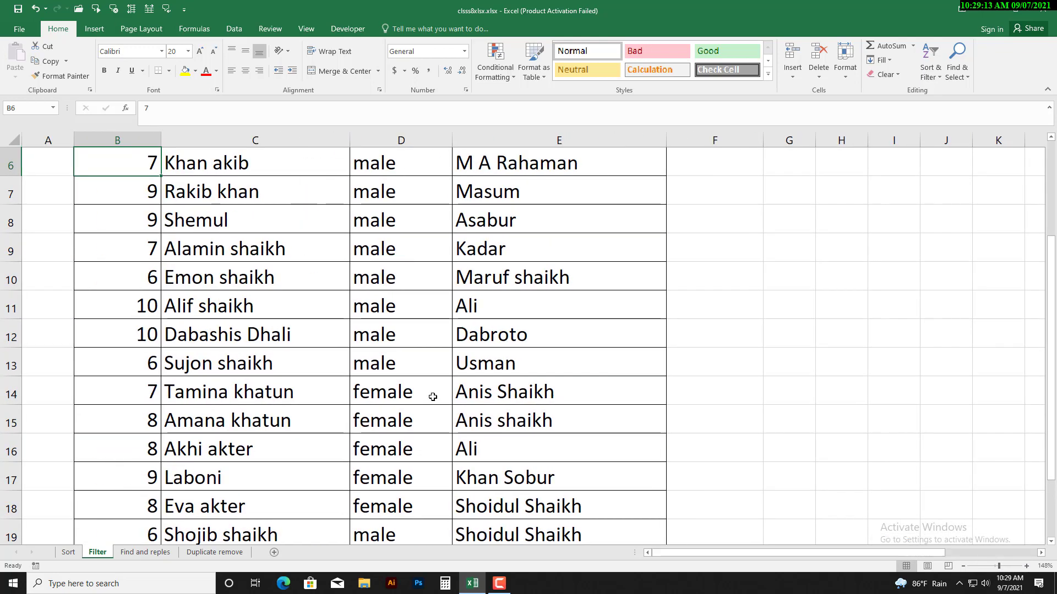
{"action": "scroll", "coordinate": [92, 266], "scroll_direction": "up", "scroll_amount": 2}
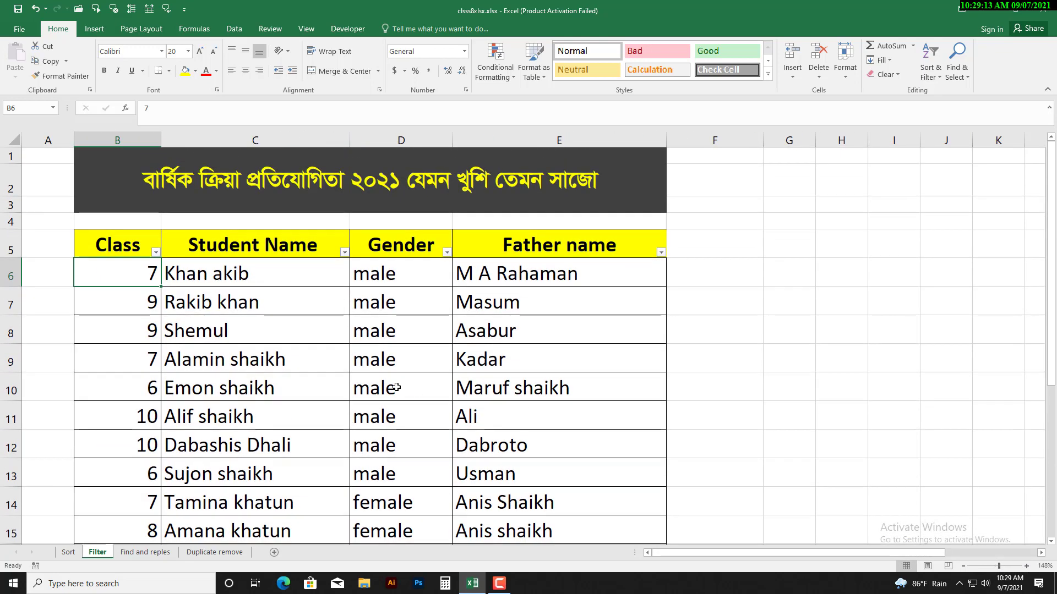
{"action": "left_click", "coordinate": [157, 253]}
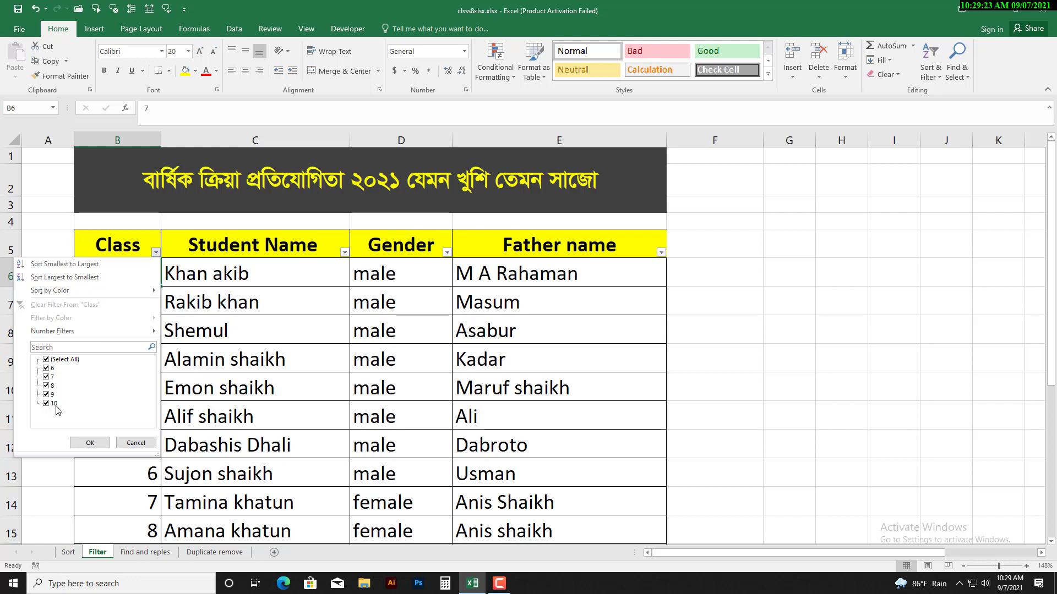
{"action": "left_click", "coordinate": [47, 361]}
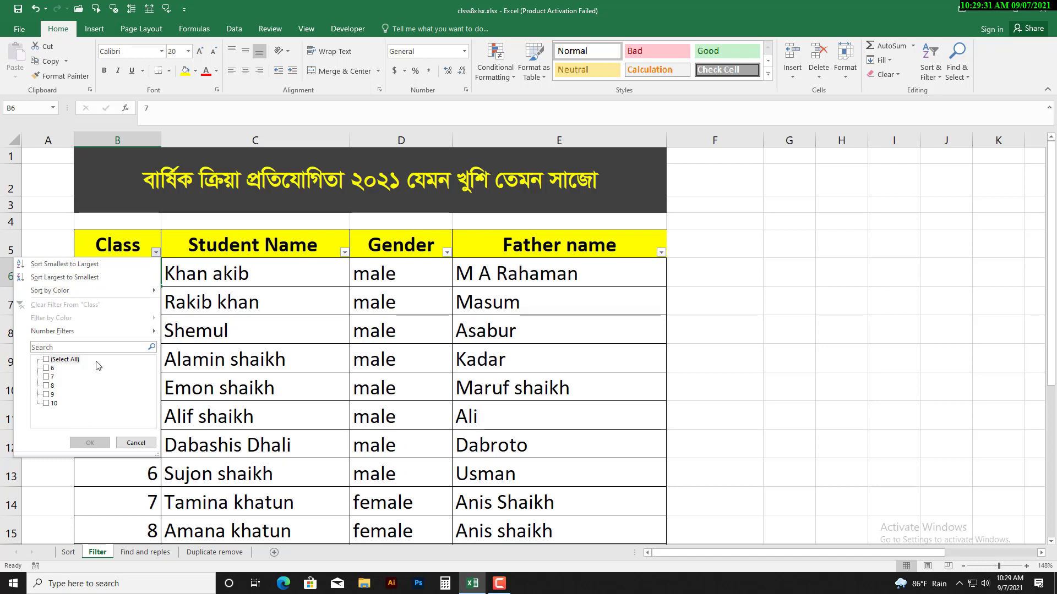
{"action": "left_click", "coordinate": [48, 369]}
{"action": "left_click", "coordinate": [47, 369]}
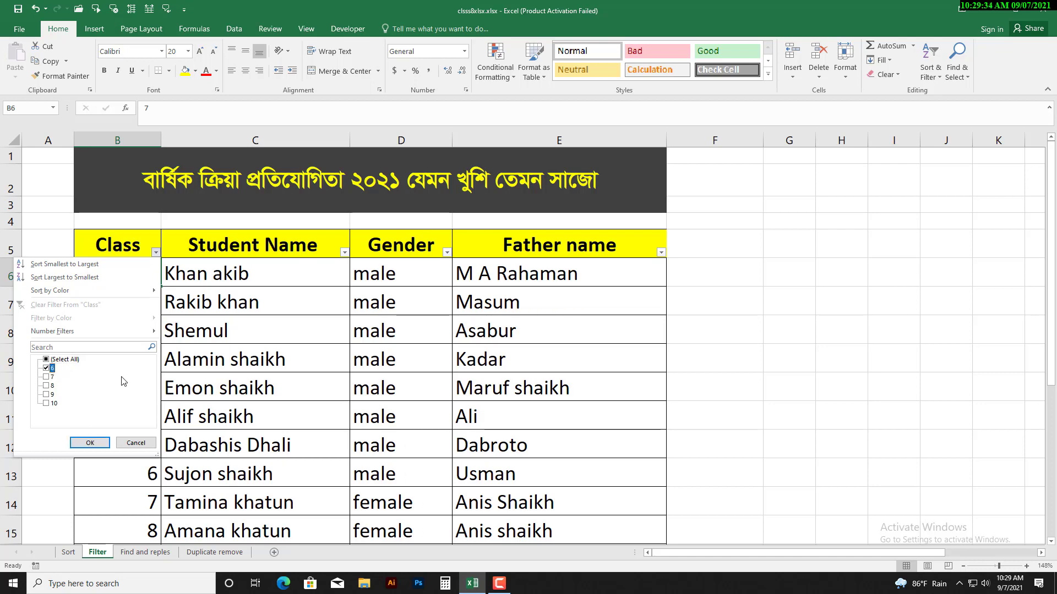
{"action": "left_click", "coordinate": [90, 443]}
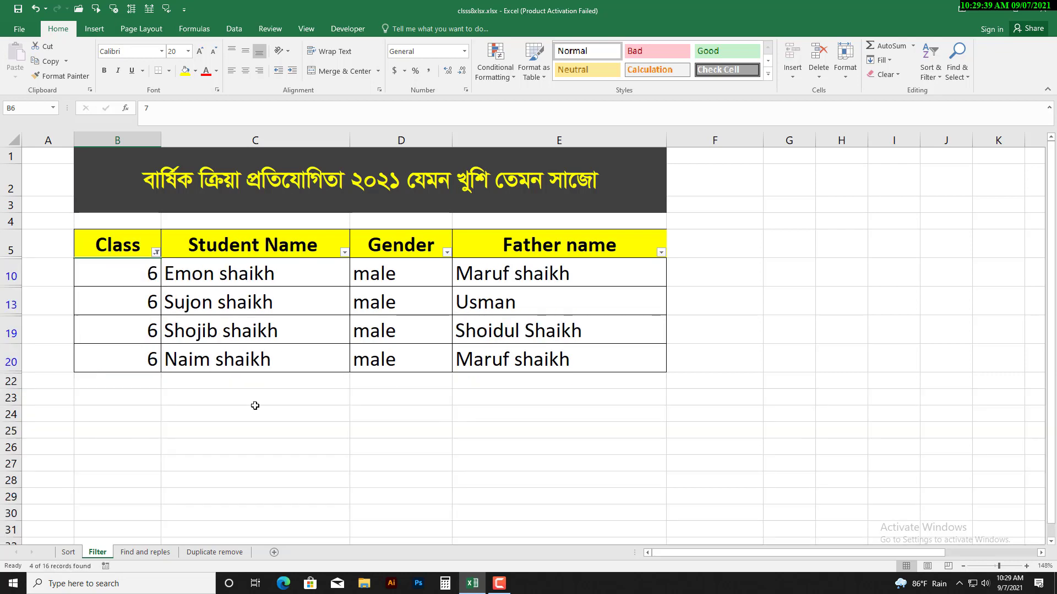
Review the filtered class 6 records, checking student name, gender and father name in the visible rows.
{"action": "left_click_drag", "start_coordinate": [95, 239], "coordinate": [534, 363]}
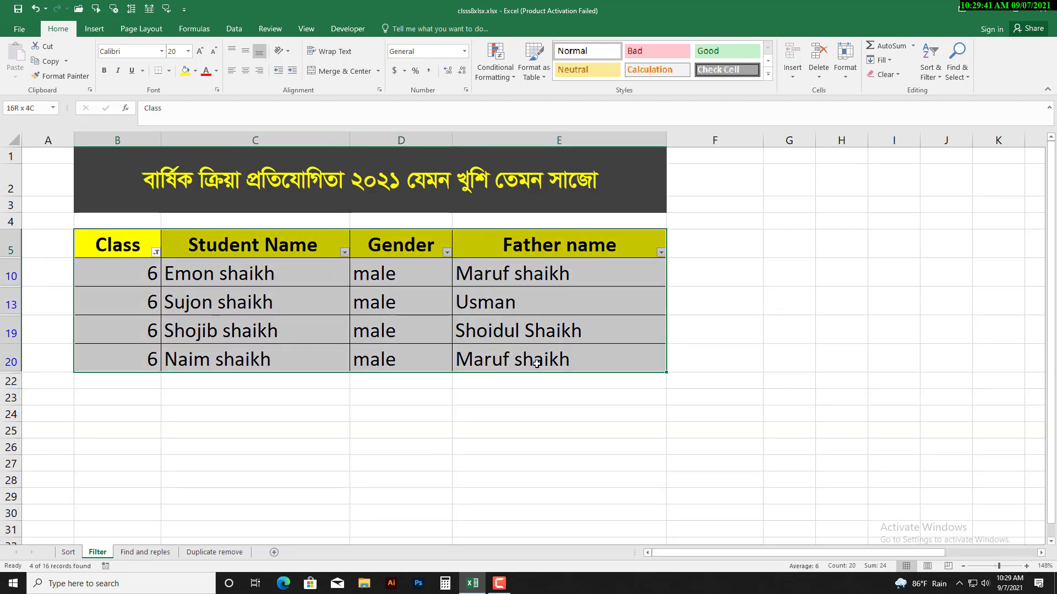
{"action": "left_click", "coordinate": [551, 396]}
{"action": "left_click_drag", "start_coordinate": [201, 274], "coordinate": [226, 397]}
{"action": "left_click", "coordinate": [227, 397]}
{"action": "left_click", "coordinate": [347, 266]}
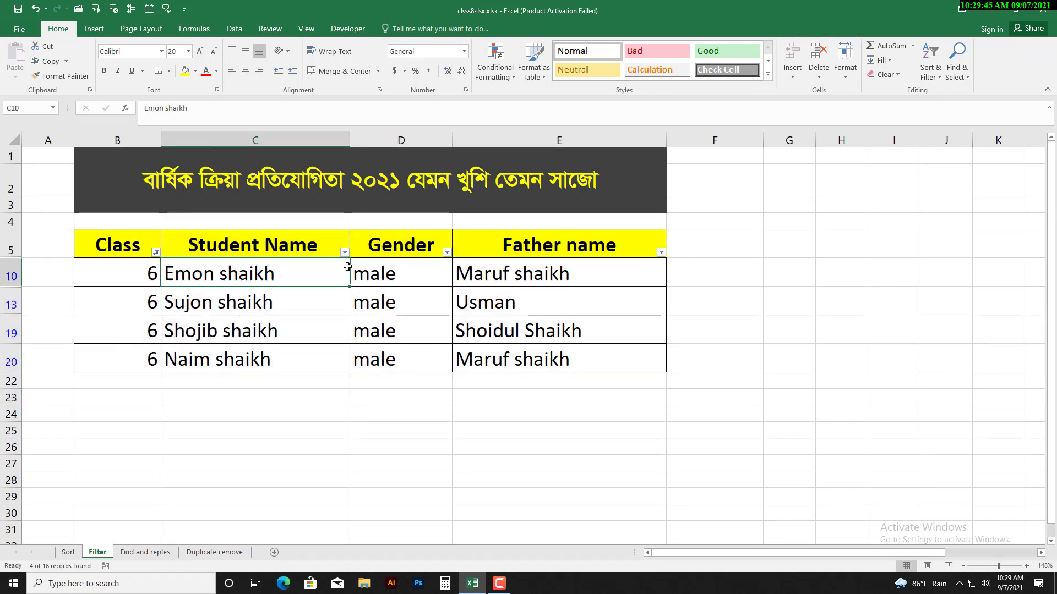
{"action": "left_click", "coordinate": [378, 271]}
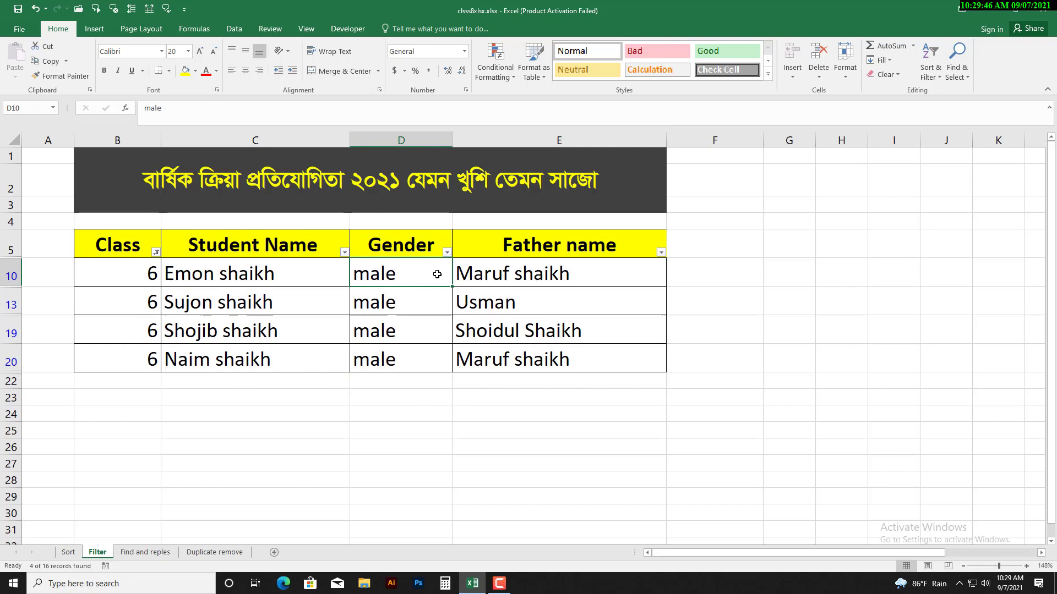
{"action": "left_click", "coordinate": [514, 268]}
{"action": "left_click", "coordinate": [222, 300]}
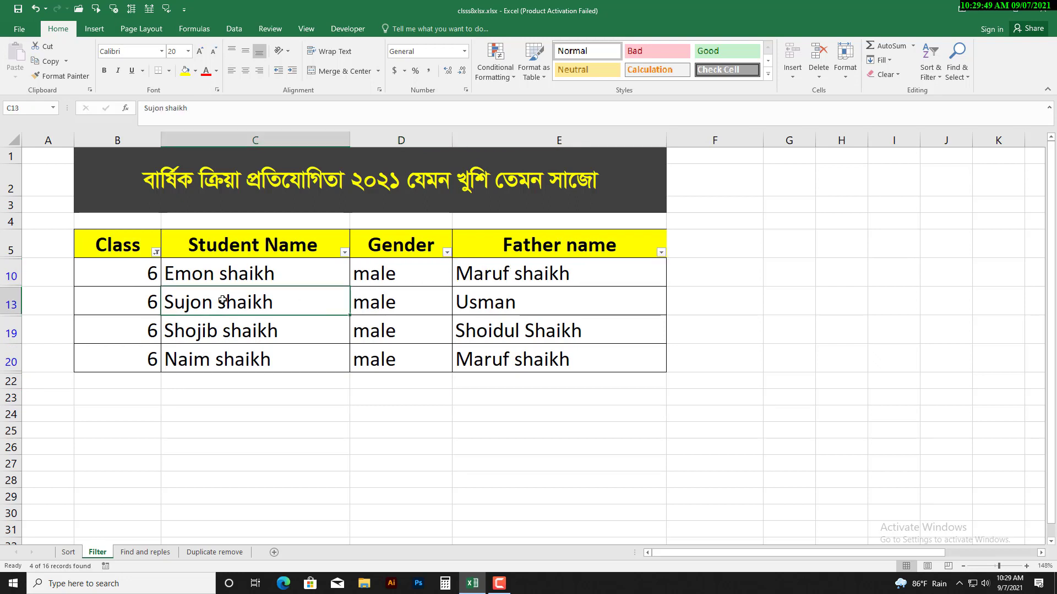
Check the last two class 6 students, and highlight the filtered table from the Class header to the final Father name entry.
{"action": "left_click", "coordinate": [186, 343]}
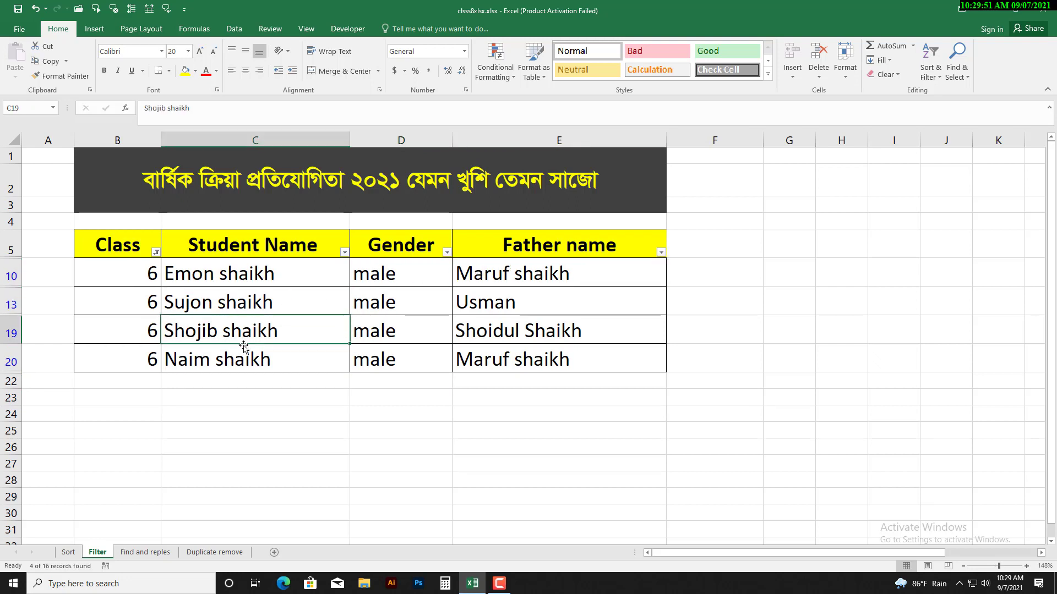
{"action": "left_click", "coordinate": [222, 364]}
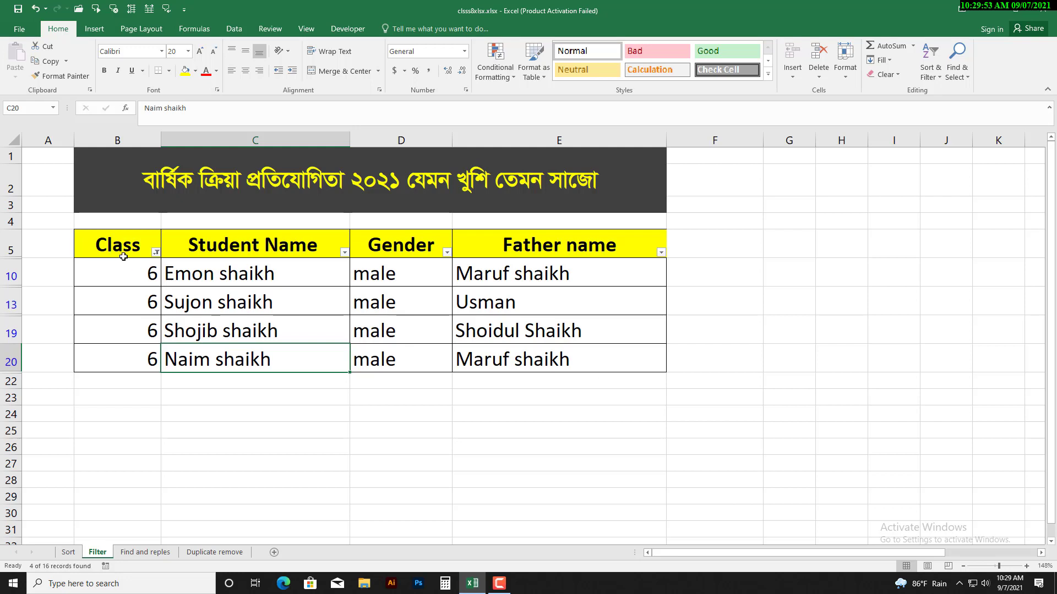
{"action": "left_click_drag", "start_coordinate": [121, 250], "coordinate": [638, 363]}
{"action": "left_click", "coordinate": [571, 435]}
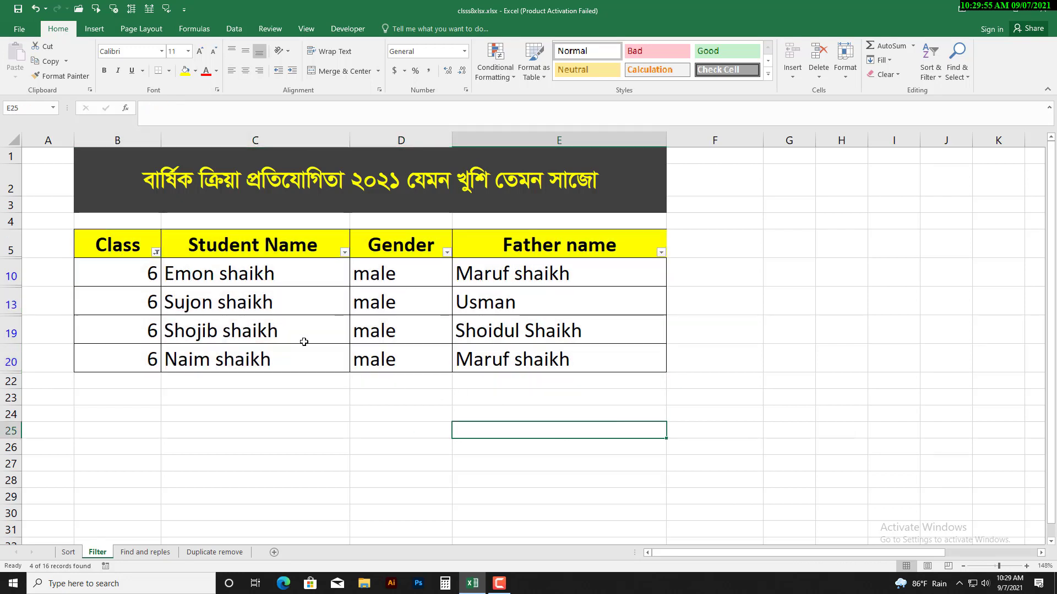
Change the Class column filter to show only class 10.
{"action": "left_click", "coordinate": [156, 254]}
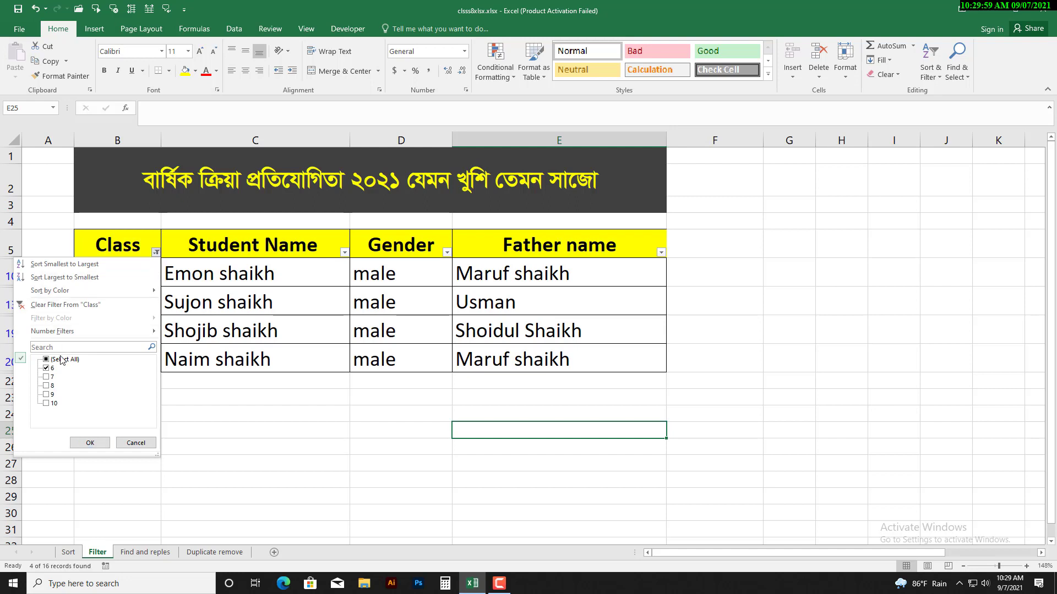
{"action": "left_click", "coordinate": [48, 369]}
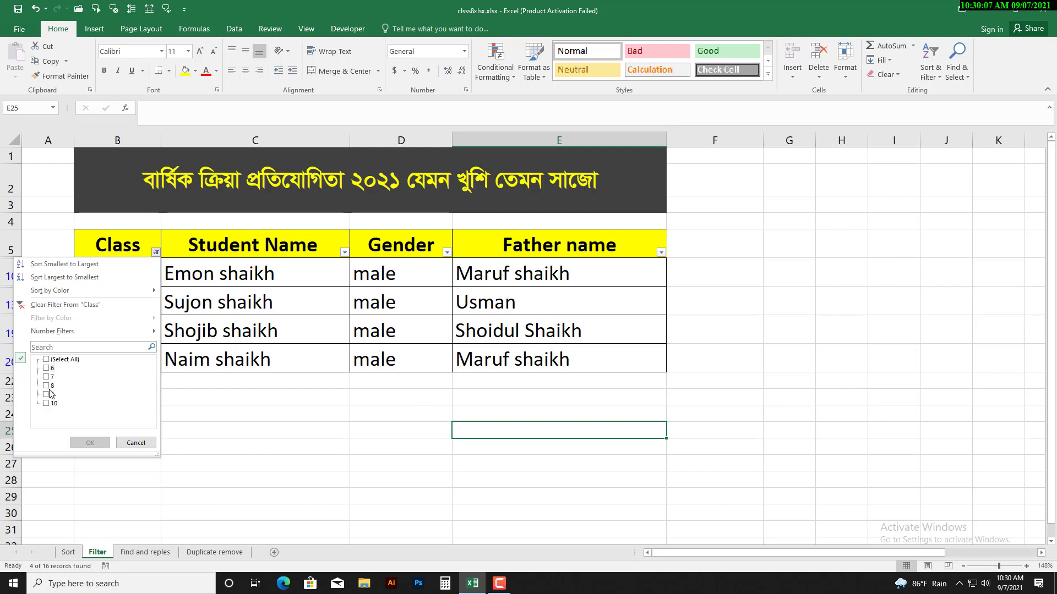
{"action": "left_click", "coordinate": [53, 360]}
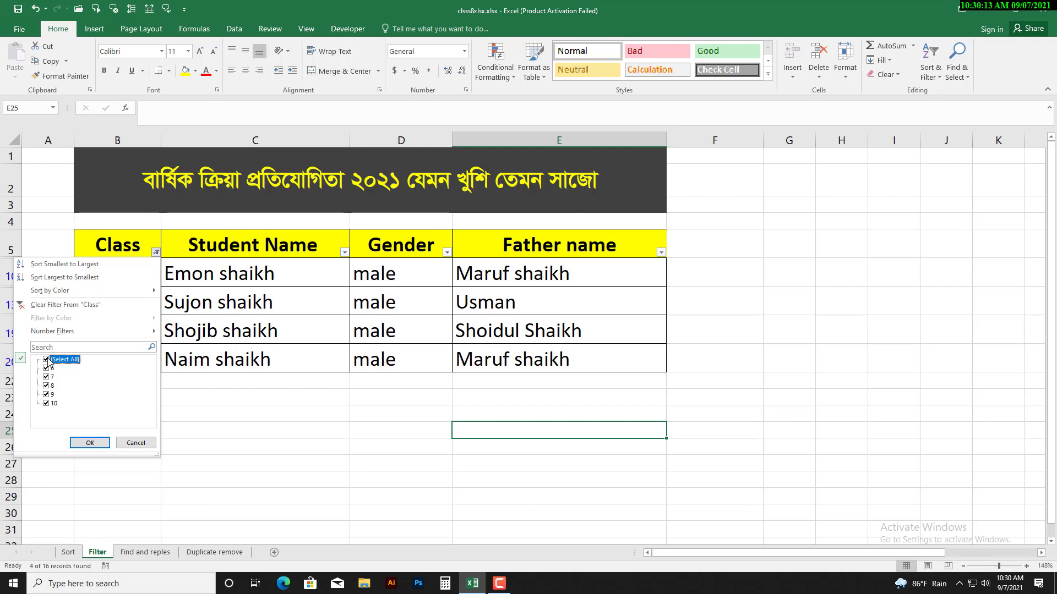
{"action": "left_click", "coordinate": [50, 361]}
{"action": "left_click", "coordinate": [51, 405]}
{"action": "left_click", "coordinate": [89, 443]}
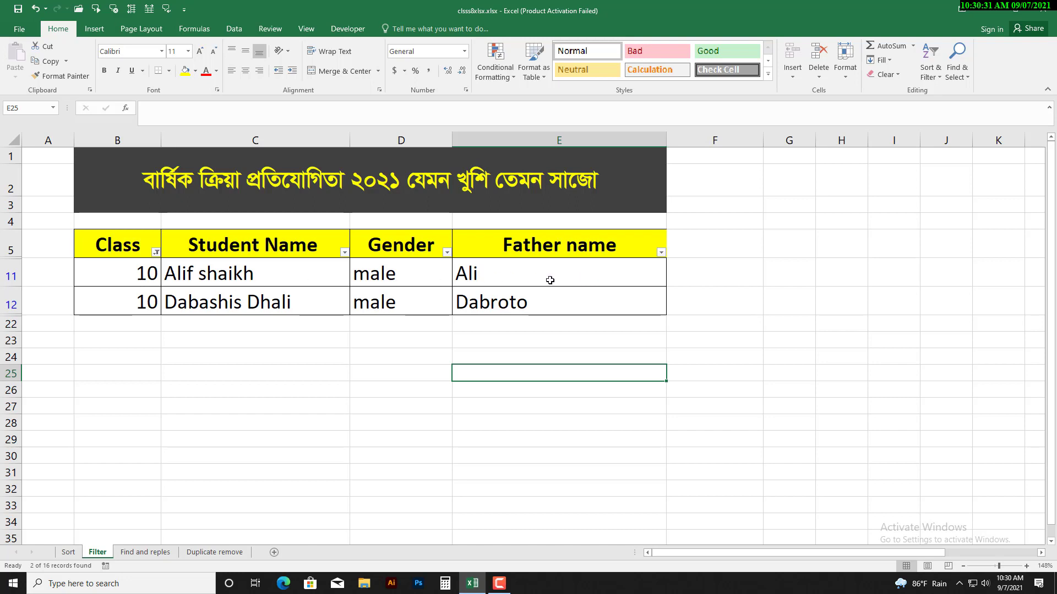
Review the student name, gender and father name entries of the class 10 records.
{"action": "left_click", "coordinate": [179, 280]}
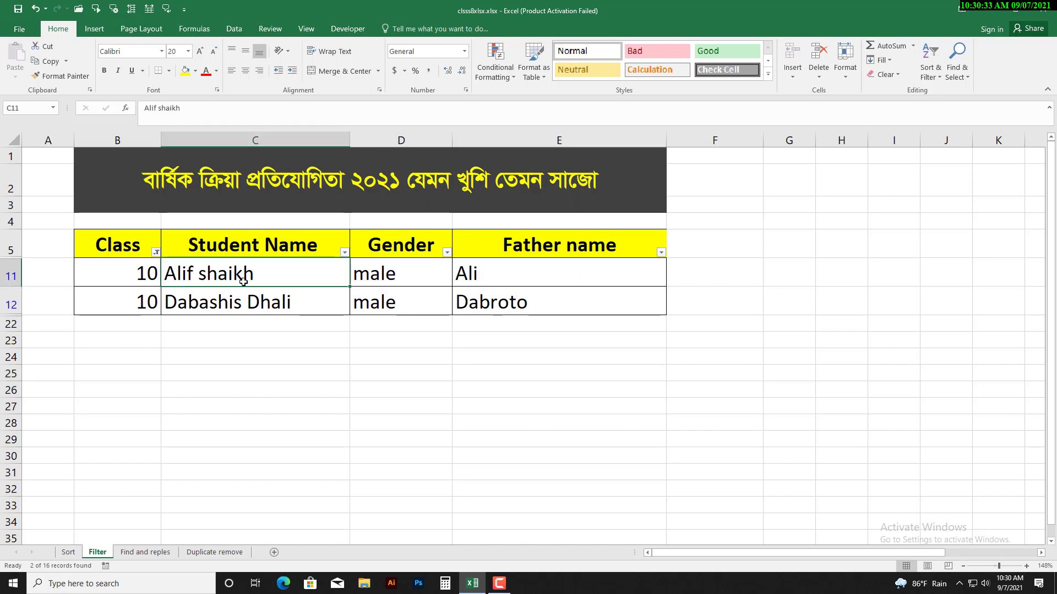
{"action": "left_click", "coordinate": [502, 273]}
{"action": "left_click", "coordinate": [192, 304]}
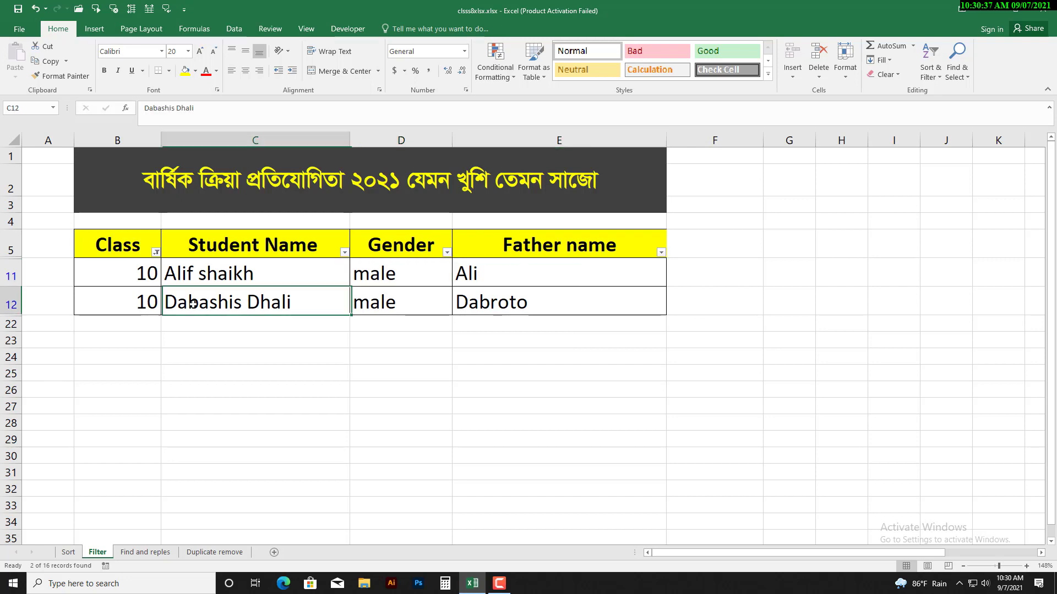
{"action": "left_click", "coordinate": [377, 309]}
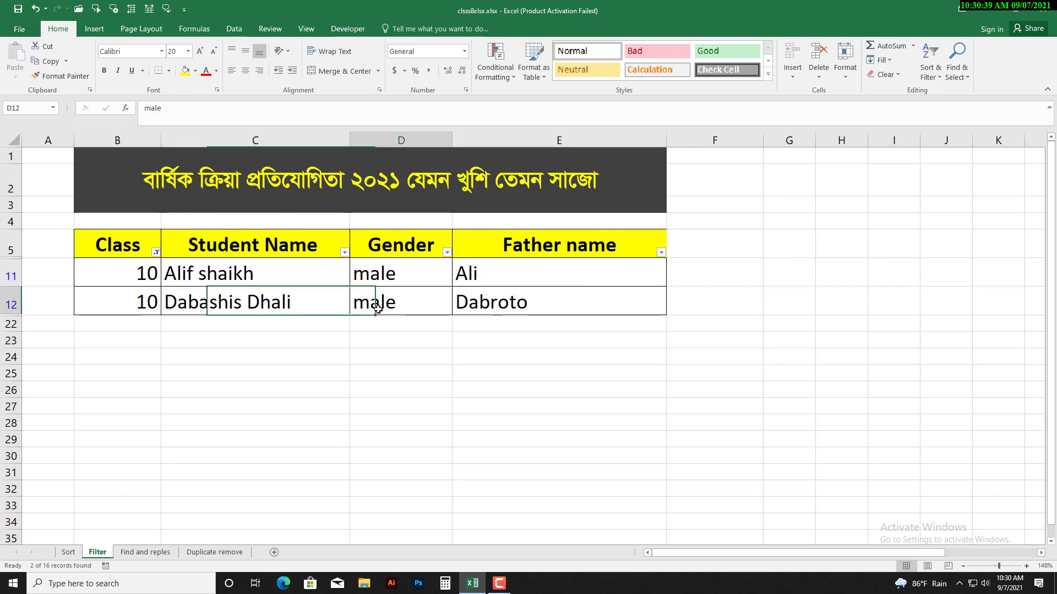
{"action": "left_click", "coordinate": [532, 300]}
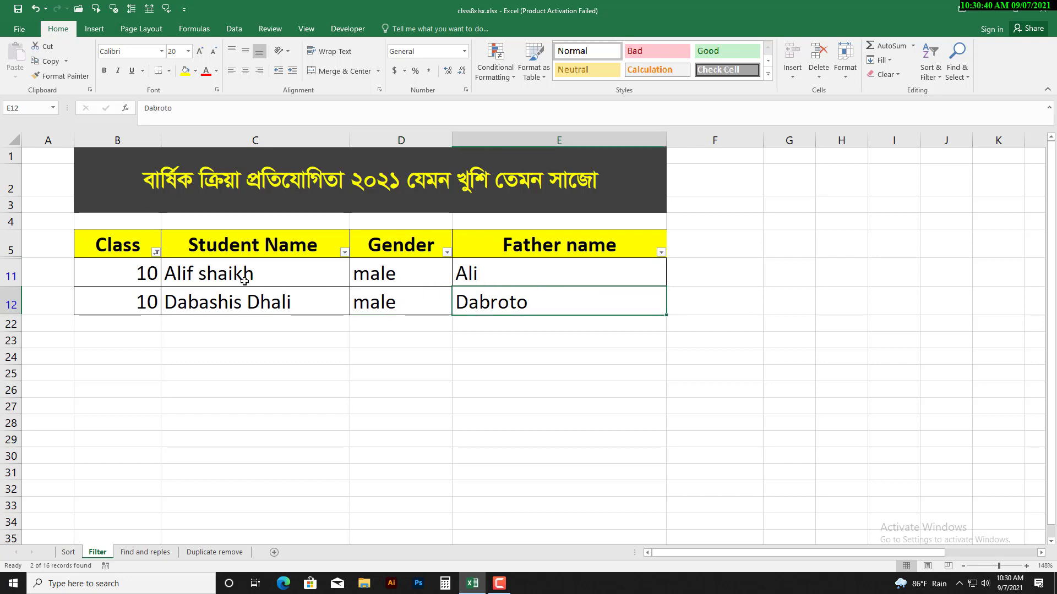
Add class 9 to the Class column filter alongside class 10.
{"action": "left_click", "coordinate": [156, 252]}
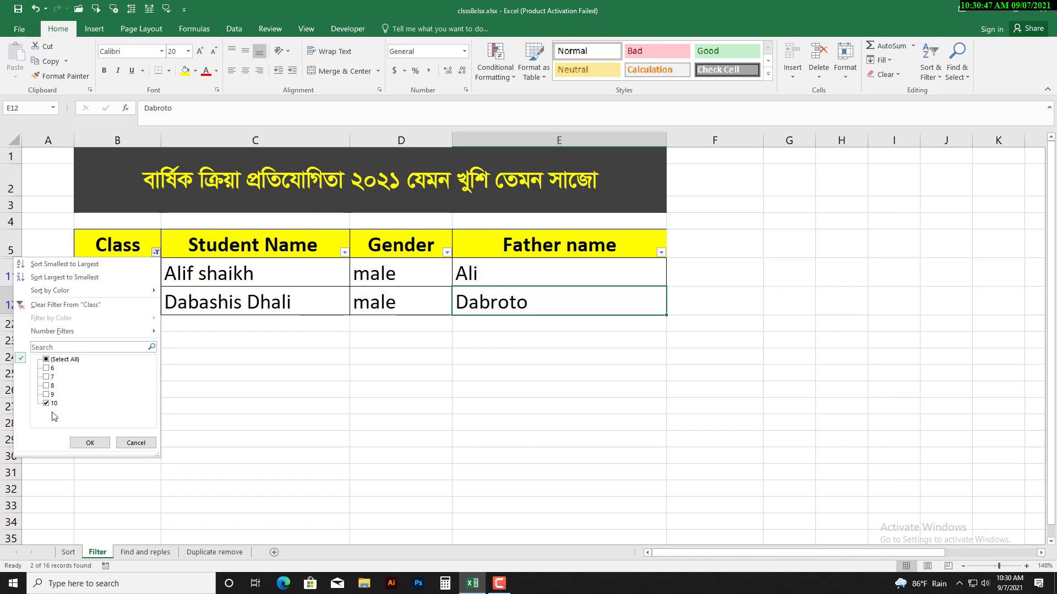
{"action": "left_click", "coordinate": [46, 394]}
{"action": "left_click", "coordinate": [89, 444]}
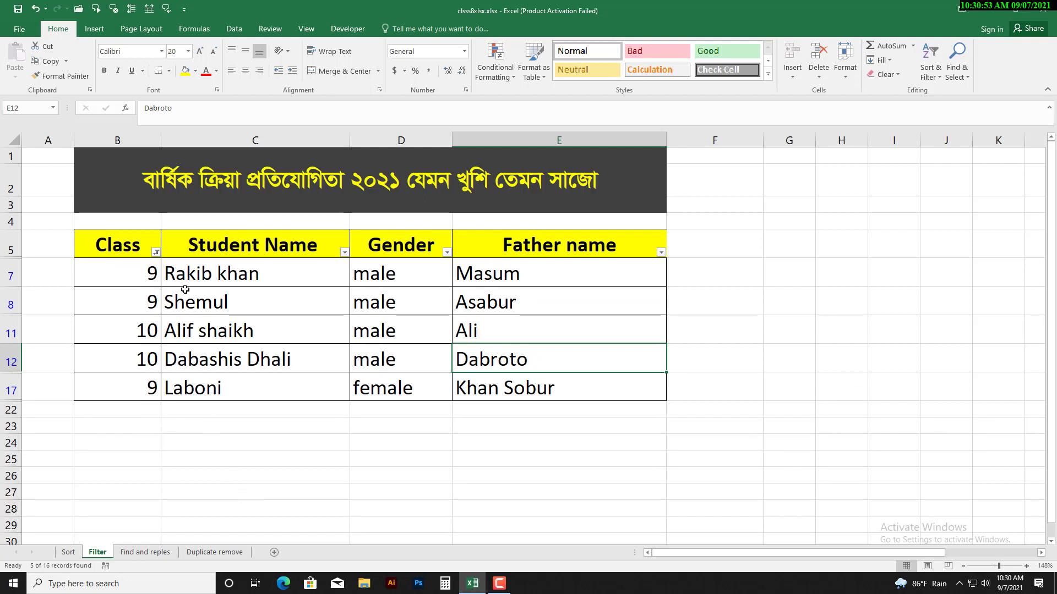
Examine the filtered class 9 and class 10 records, comparing class, student name, gender and father name row by row.
{"action": "left_click_drag", "start_coordinate": [153, 270], "coordinate": [193, 300]}
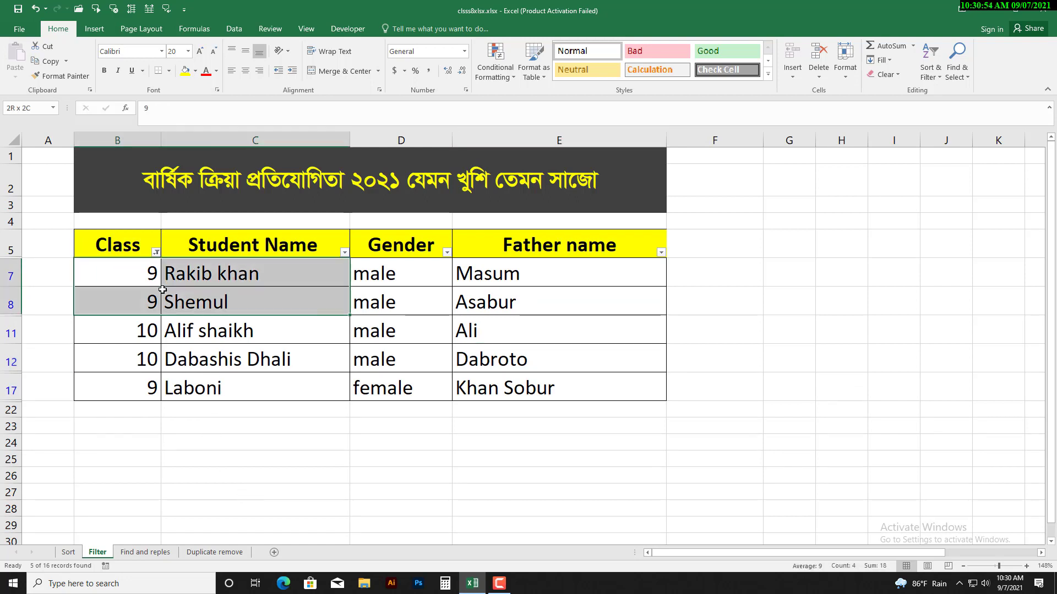
{"action": "left_click", "coordinate": [238, 414]}
{"action": "left_click_drag", "start_coordinate": [113, 274], "coordinate": [252, 275]}
{"action": "left_click", "coordinate": [407, 276]}
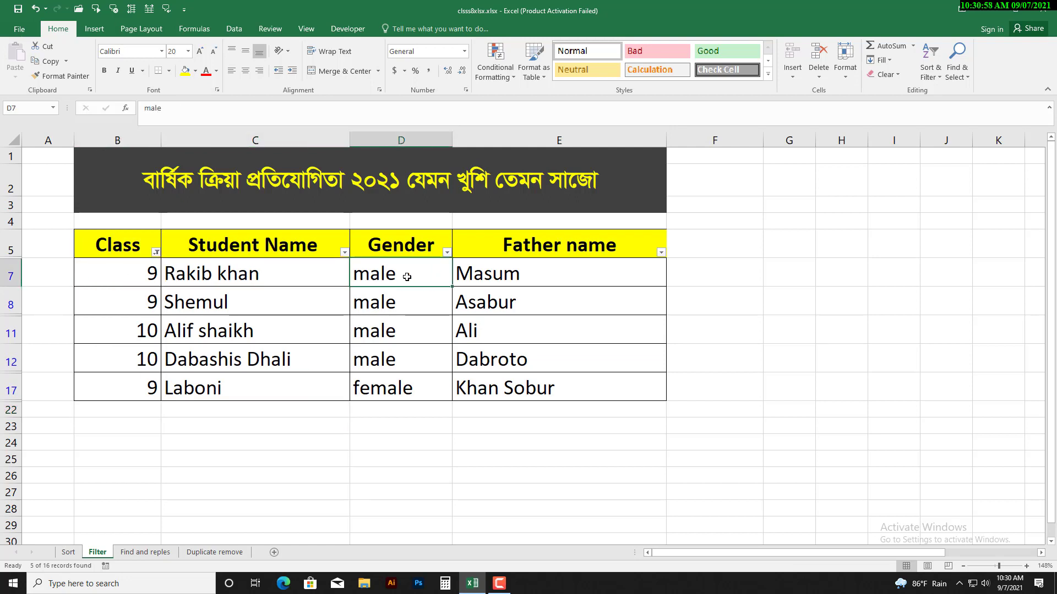
{"action": "left_click", "coordinate": [494, 275]}
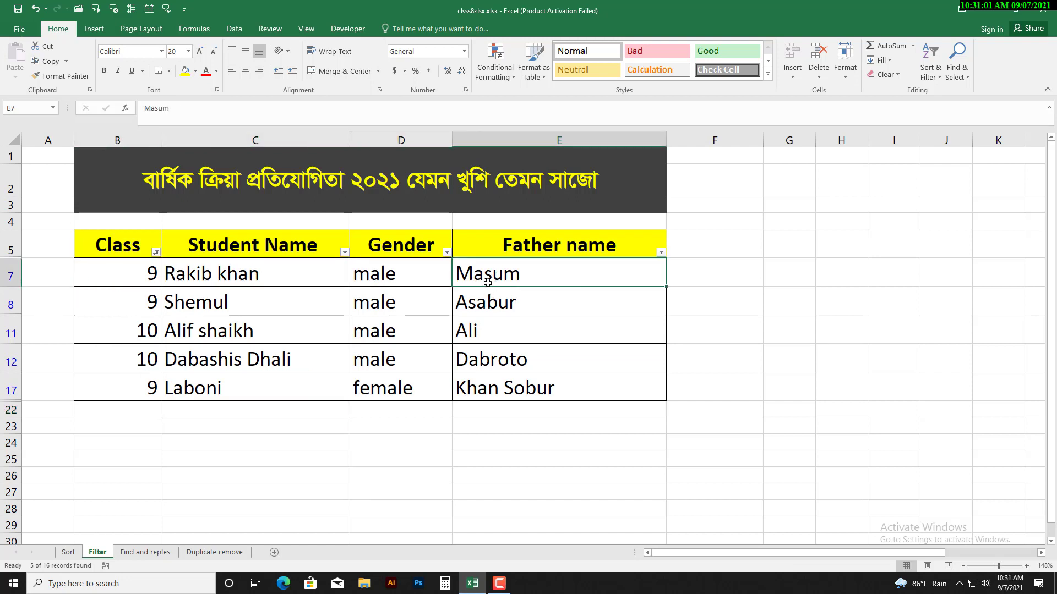
{"action": "left_click", "coordinate": [229, 277]}
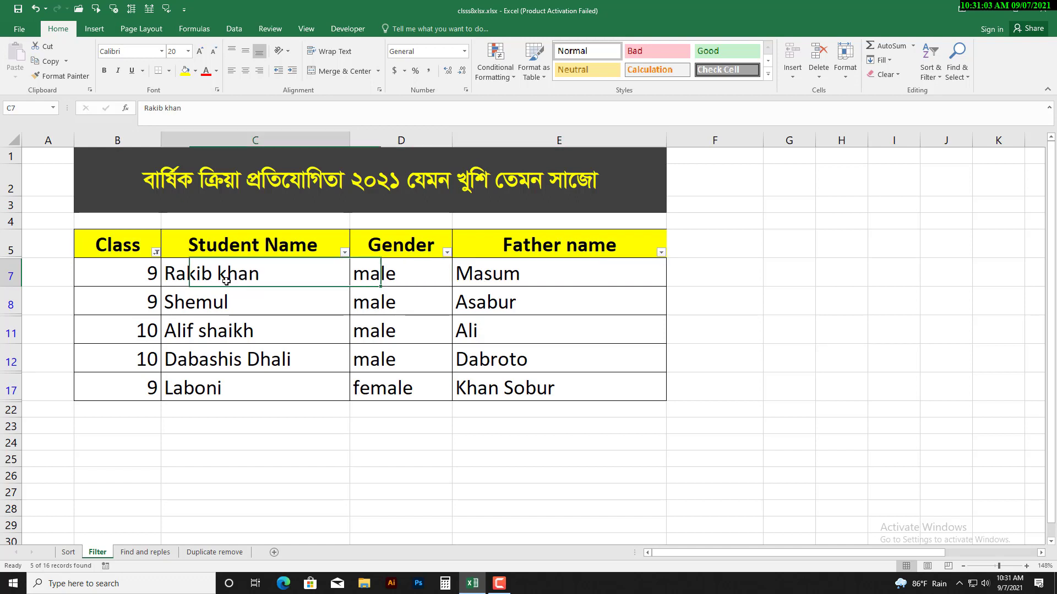
{"action": "left_click", "coordinate": [207, 305]}
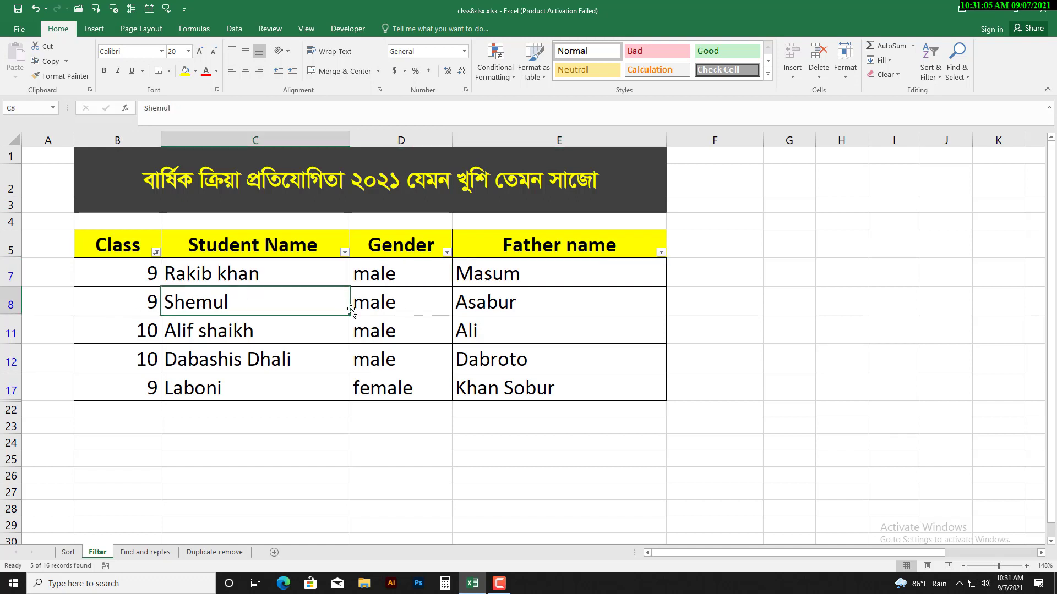
{"action": "left_click_drag", "start_coordinate": [144, 335], "coordinate": [200, 356]}
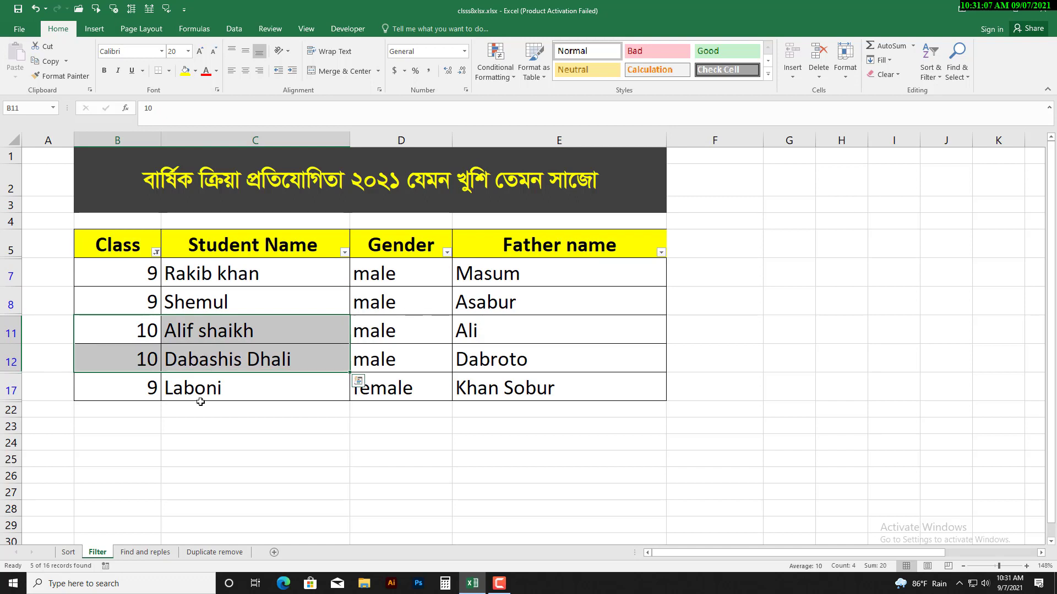
{"action": "left_click", "coordinate": [136, 384]}
{"action": "left_click", "coordinate": [229, 391]}
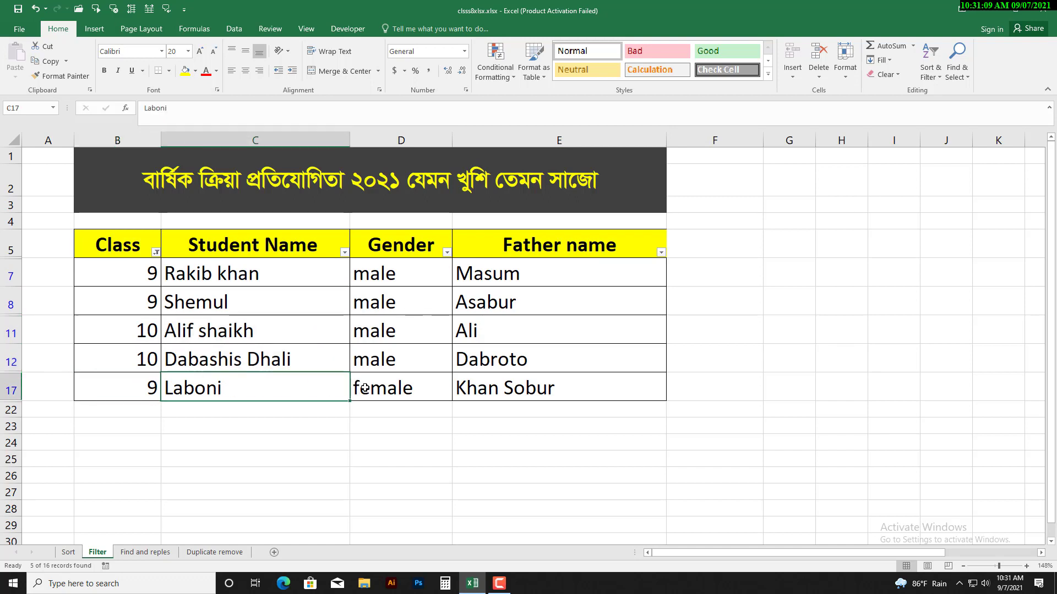
{"action": "left_click", "coordinate": [374, 388]}
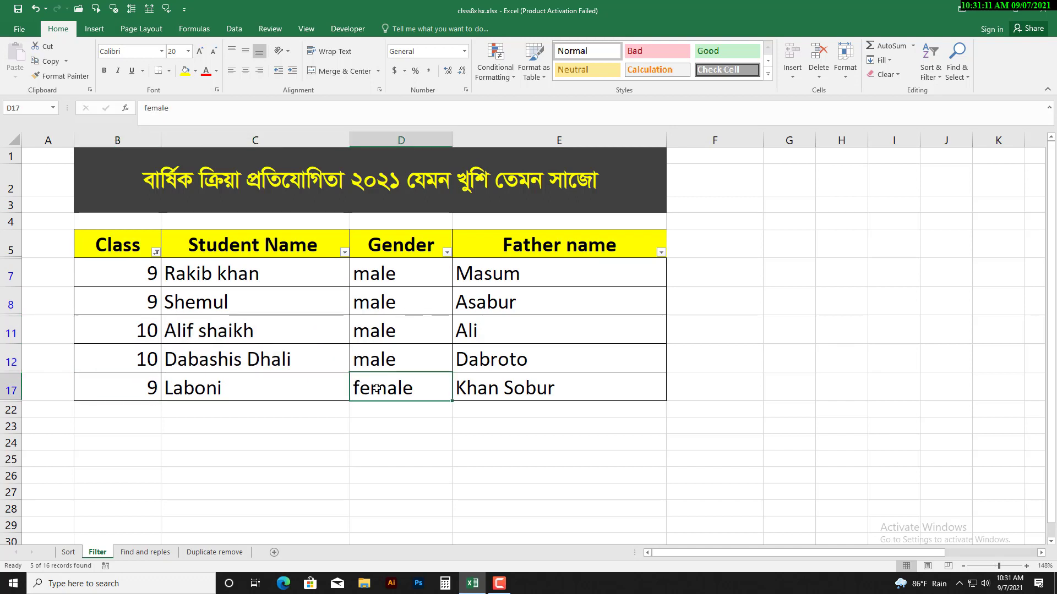
Reset the Class column filter so that all classes are included.
{"action": "left_click", "coordinate": [157, 252]}
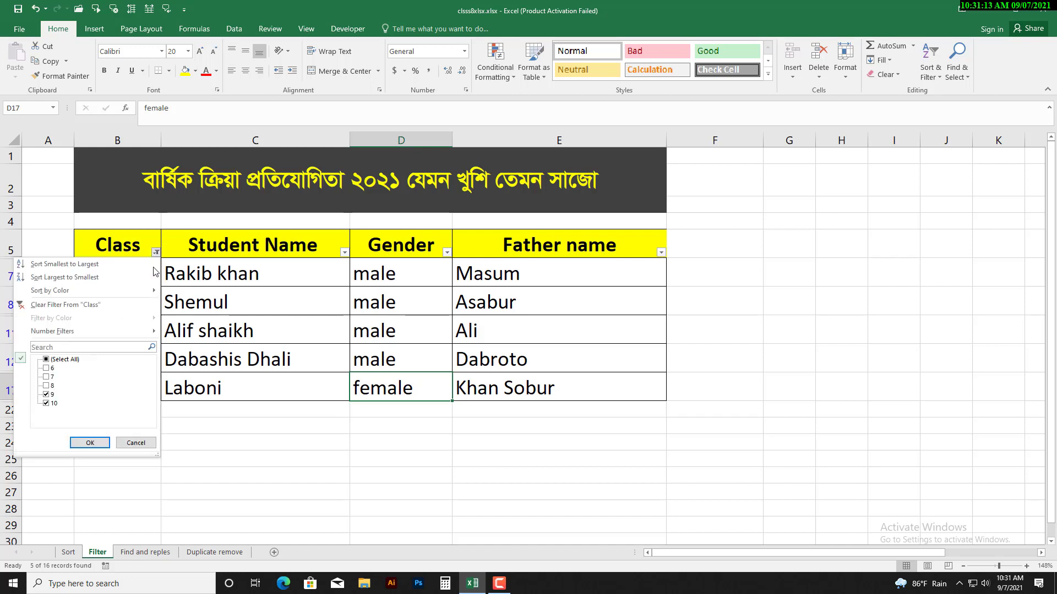
{"action": "left_click", "coordinate": [51, 394]}
{"action": "left_click", "coordinate": [52, 404]}
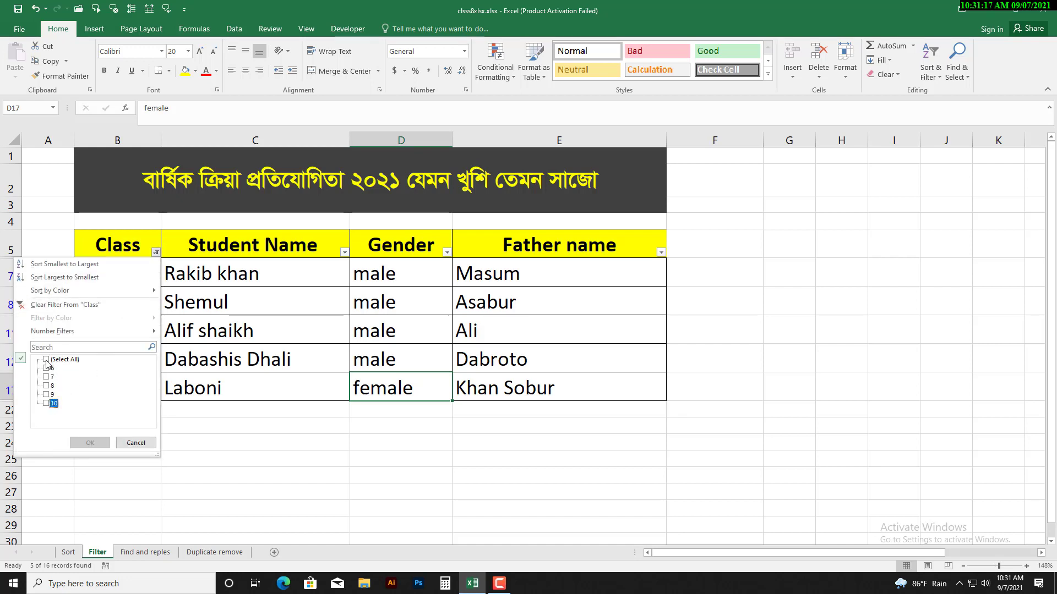
{"action": "left_click", "coordinate": [47, 359]}
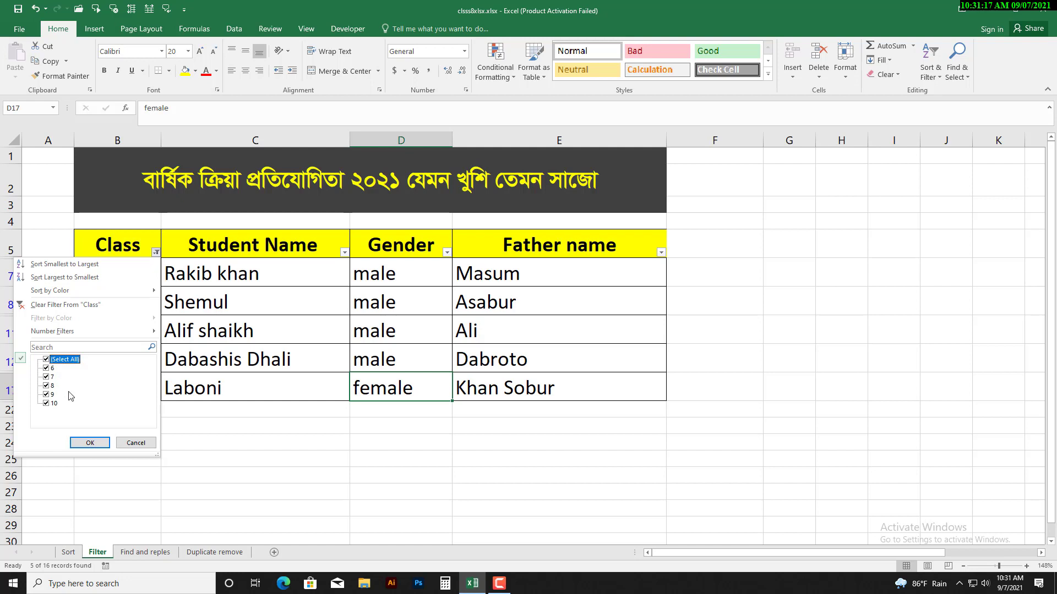
{"action": "left_click", "coordinate": [90, 442]}
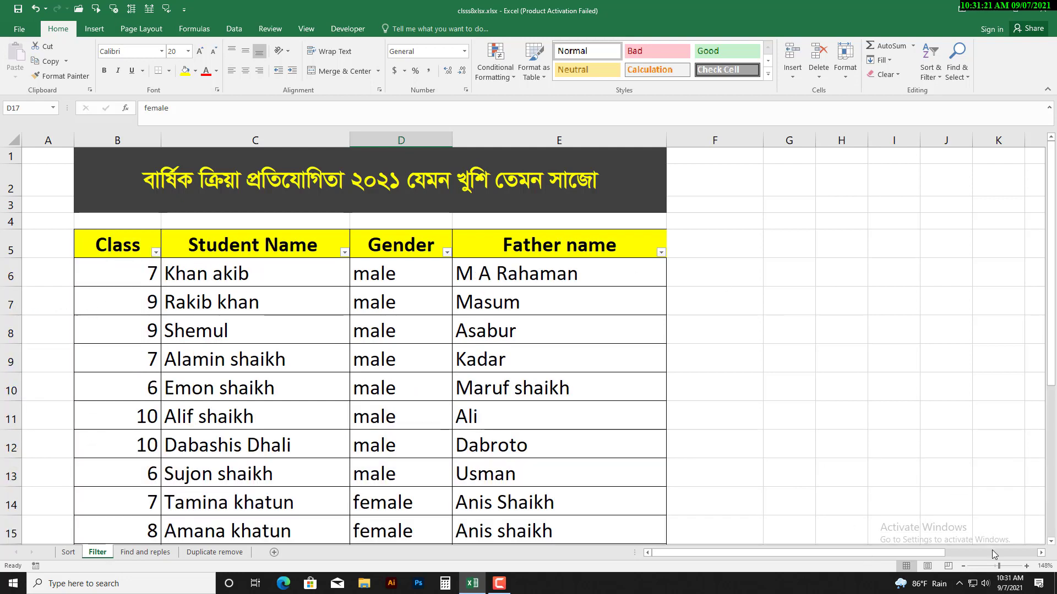
Filter the Gender column of the student table to show only female students.
{"action": "left_click", "coordinate": [962, 567]}
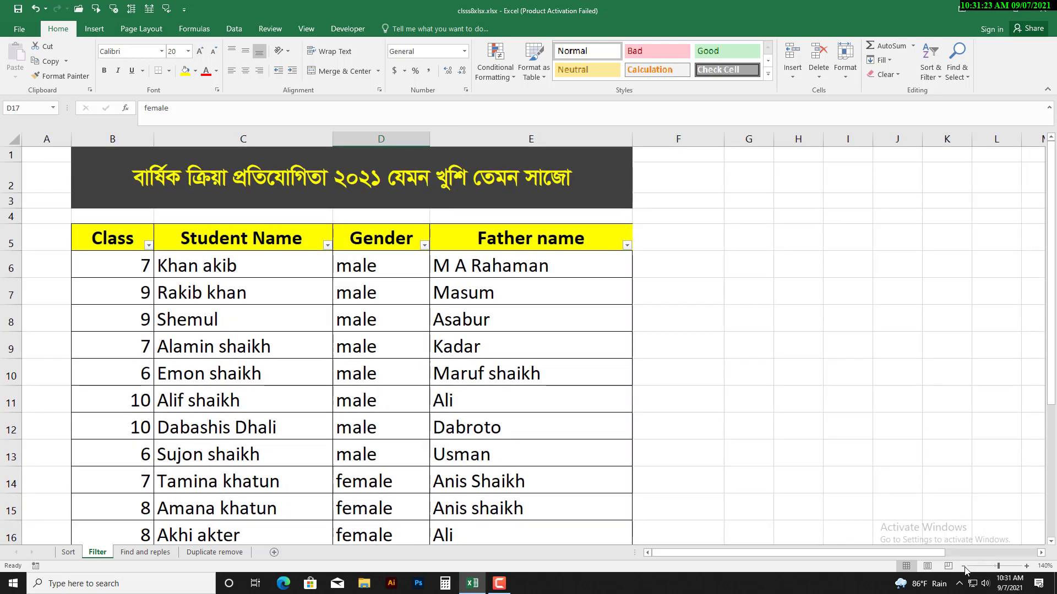
{"action": "left_click", "coordinate": [962, 567]}
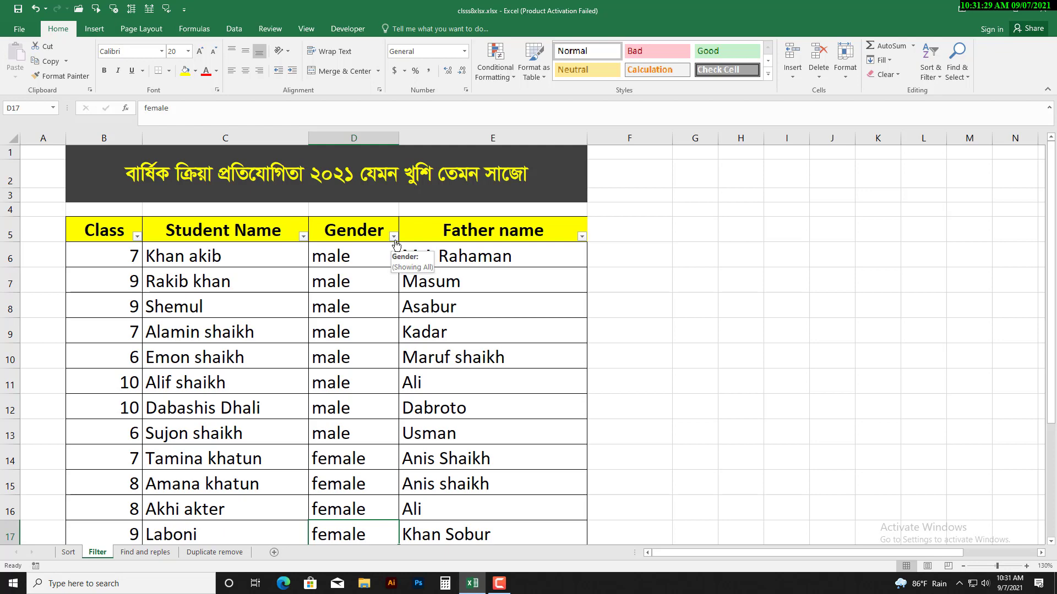
{"action": "scroll", "coordinate": [136, 276], "scroll_direction": "down", "scroll_amount": 8}
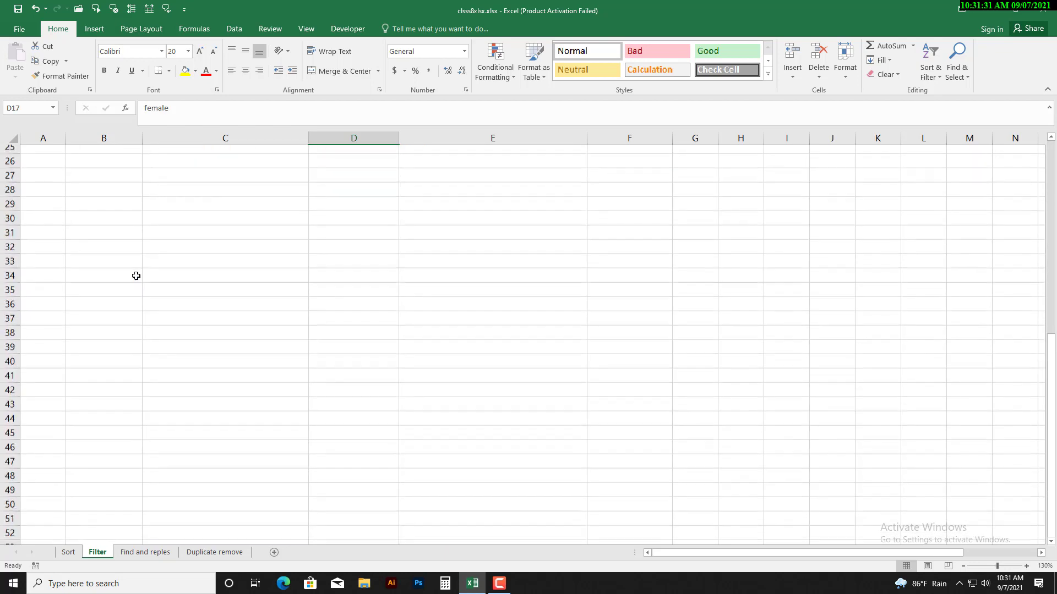
{"action": "scroll", "coordinate": [136, 276], "scroll_direction": "up", "scroll_amount": 8}
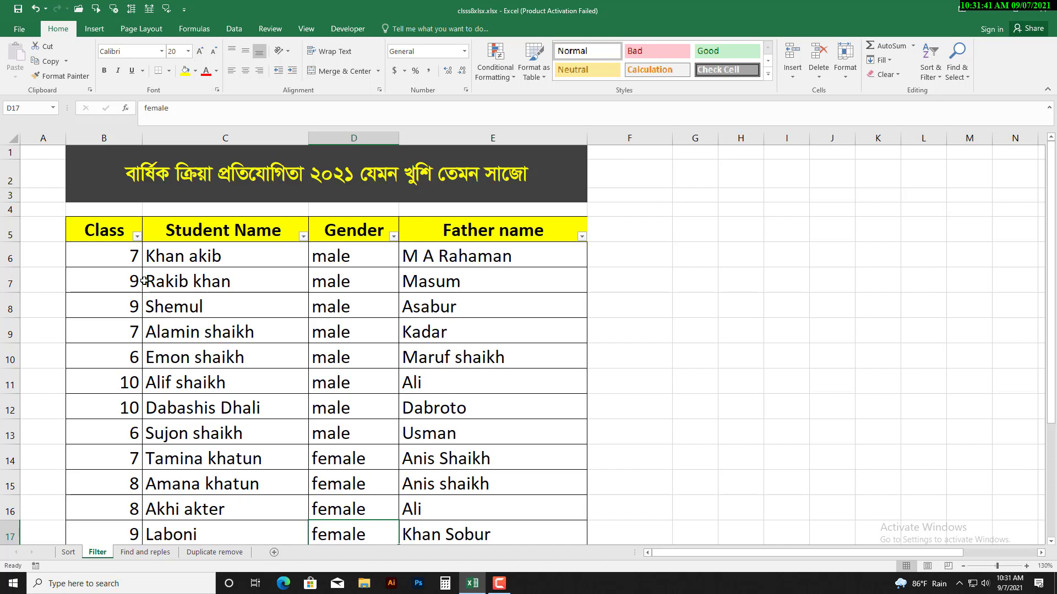
{"action": "left_click", "coordinate": [394, 238]}
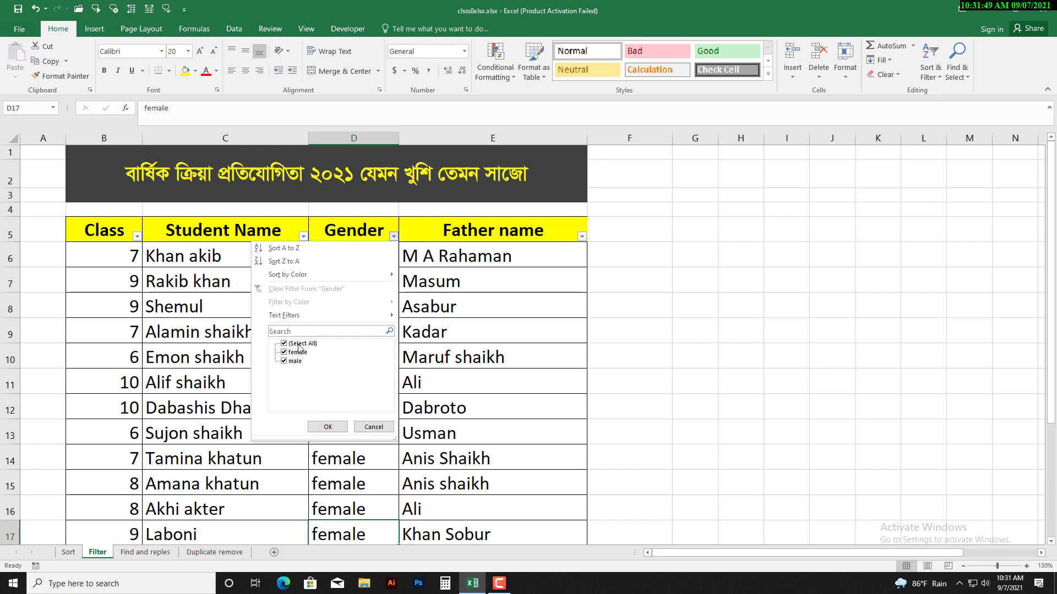
{"action": "left_click", "coordinate": [1027, 566]}
{"action": "left_click", "coordinate": [1026, 567]}
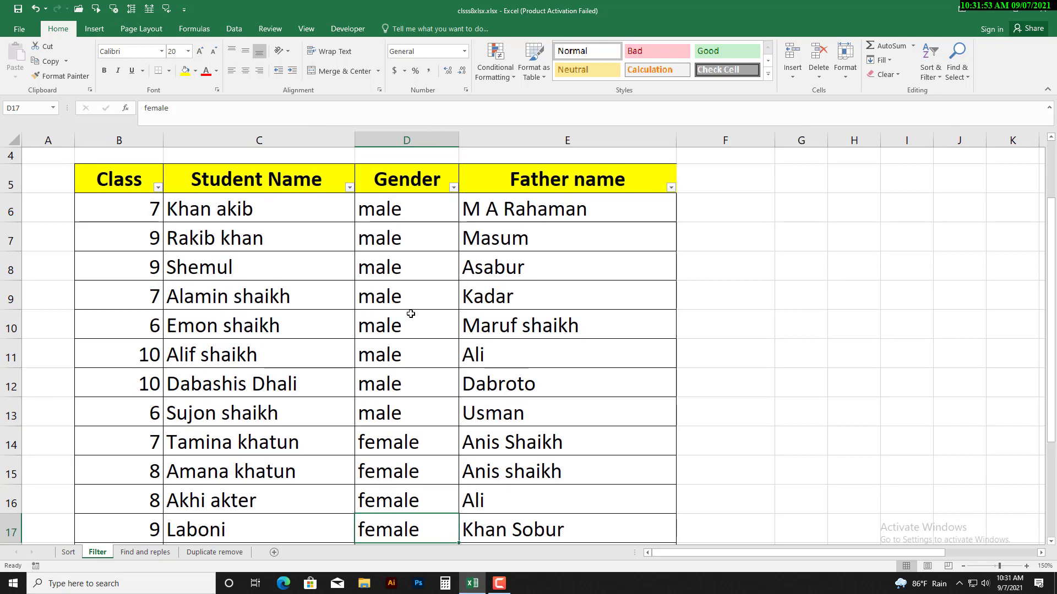
{"action": "left_click", "coordinate": [454, 188]}
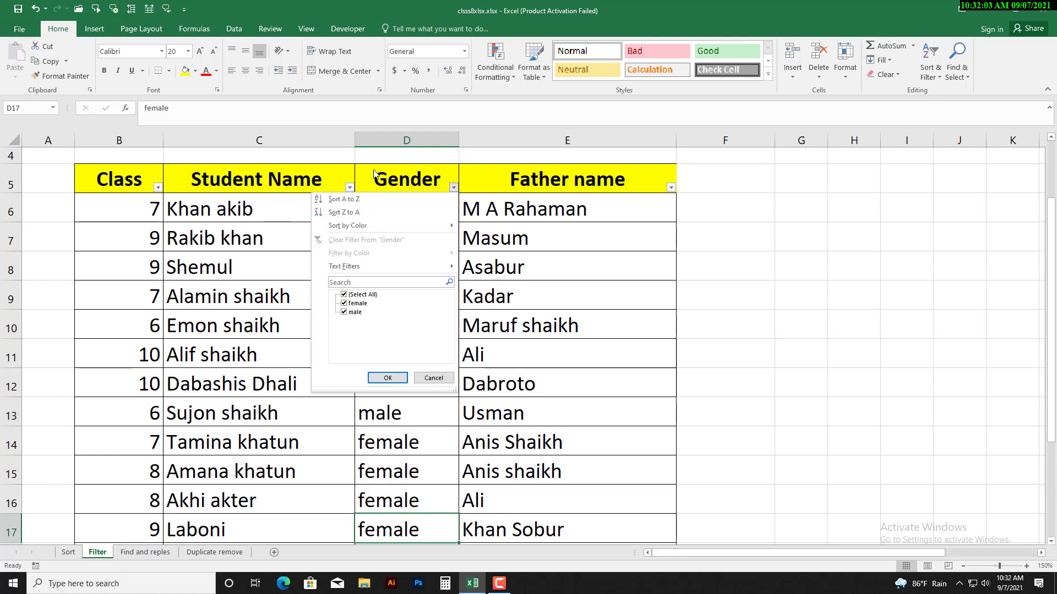
{"action": "left_click", "coordinate": [345, 296]}
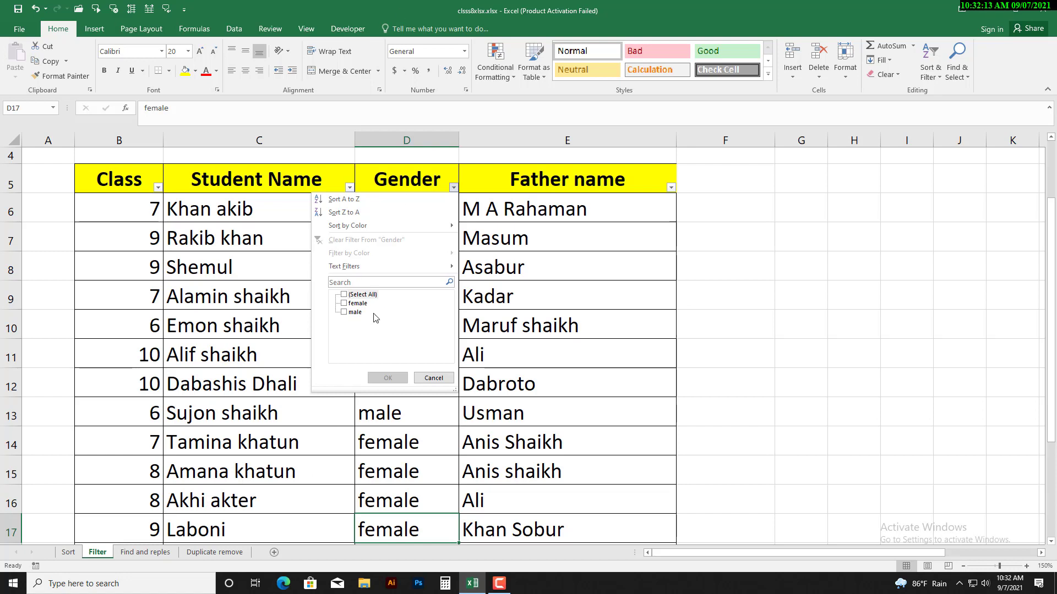
{"action": "left_click", "coordinate": [345, 305]}
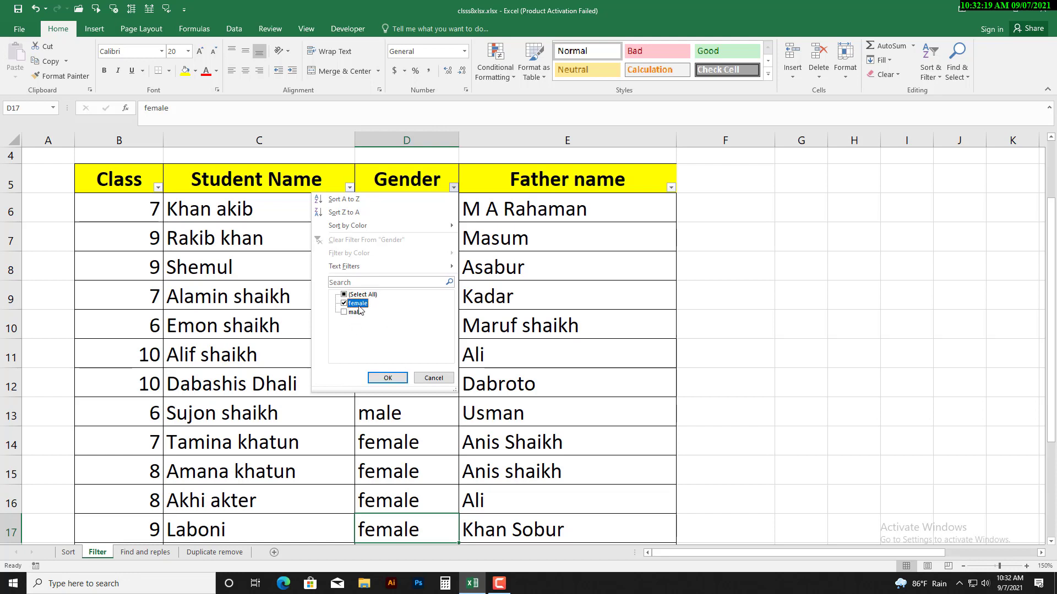
{"action": "left_click", "coordinate": [388, 378]}
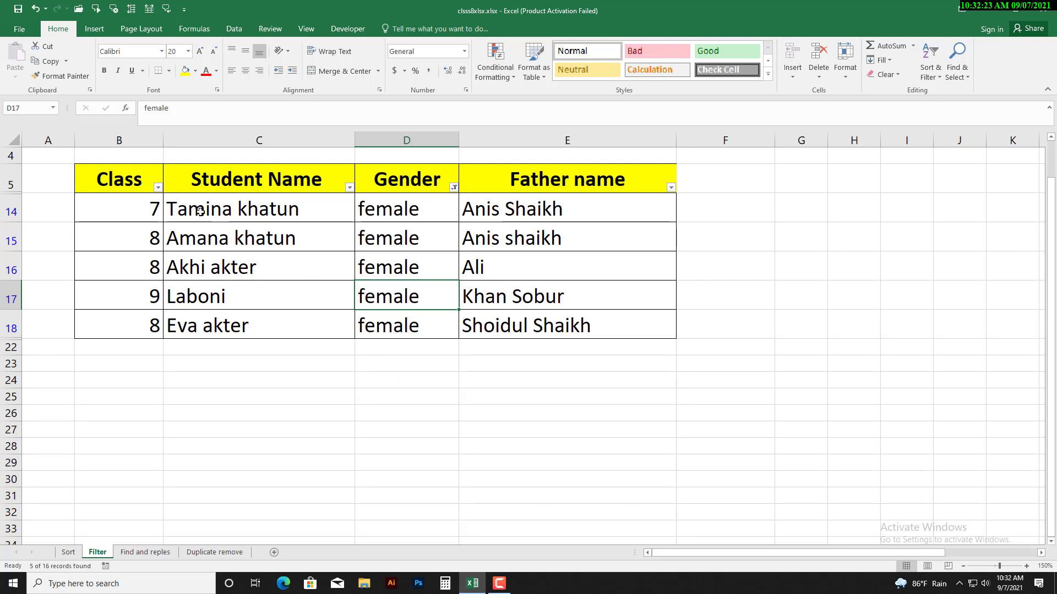
Examine the filtered female student records row by row, comparing class, student name, gender and father name.
{"action": "left_click_drag", "start_coordinate": [137, 213], "coordinate": [555, 217]}
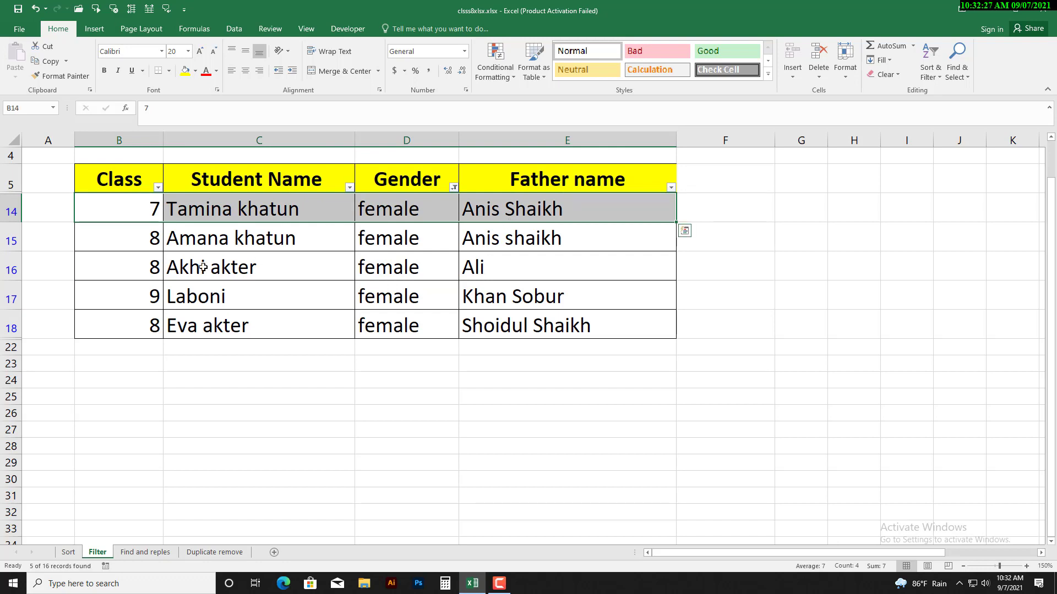
{"action": "left_click_drag", "start_coordinate": [112, 246], "coordinate": [510, 263]}
{"action": "left_click_drag", "start_coordinate": [153, 304], "coordinate": [498, 293]}
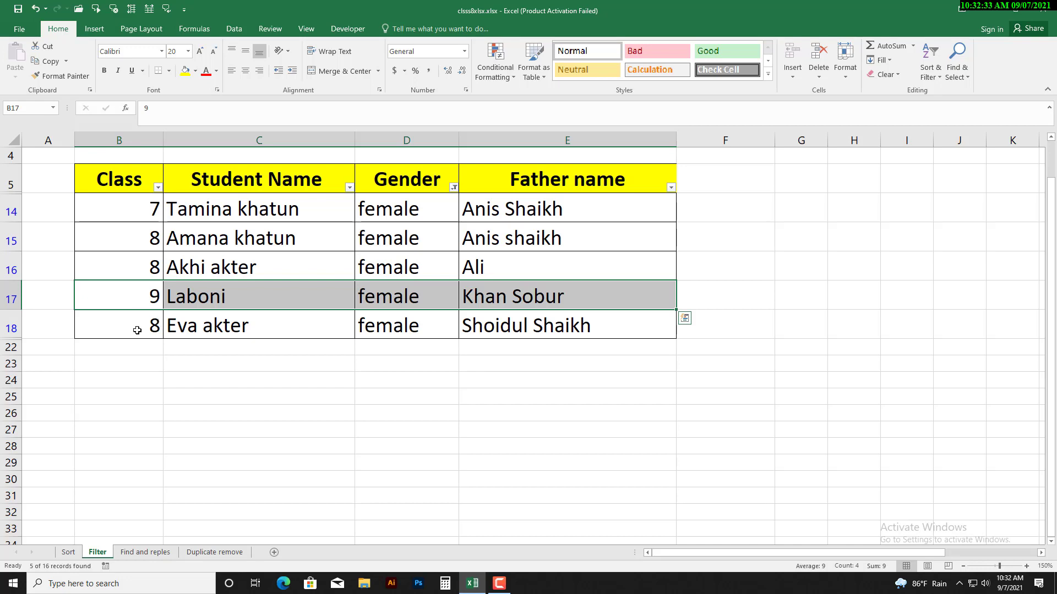
{"action": "left_click_drag", "start_coordinate": [137, 330], "coordinate": [495, 327]}
{"action": "left_click", "coordinate": [237, 234]}
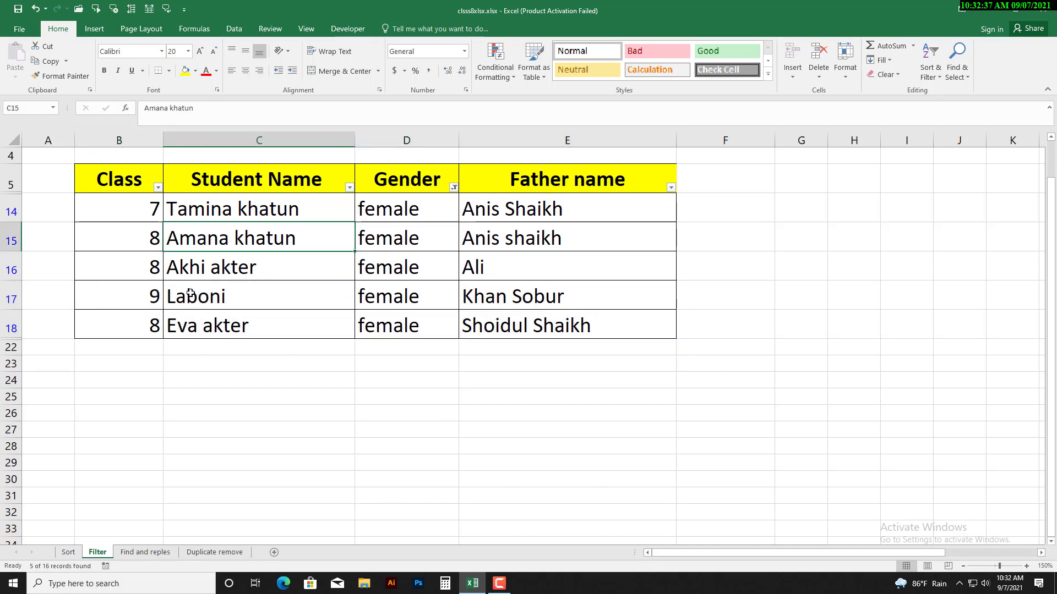
{"action": "left_click", "coordinate": [176, 305]}
{"action": "left_click", "coordinate": [203, 208]}
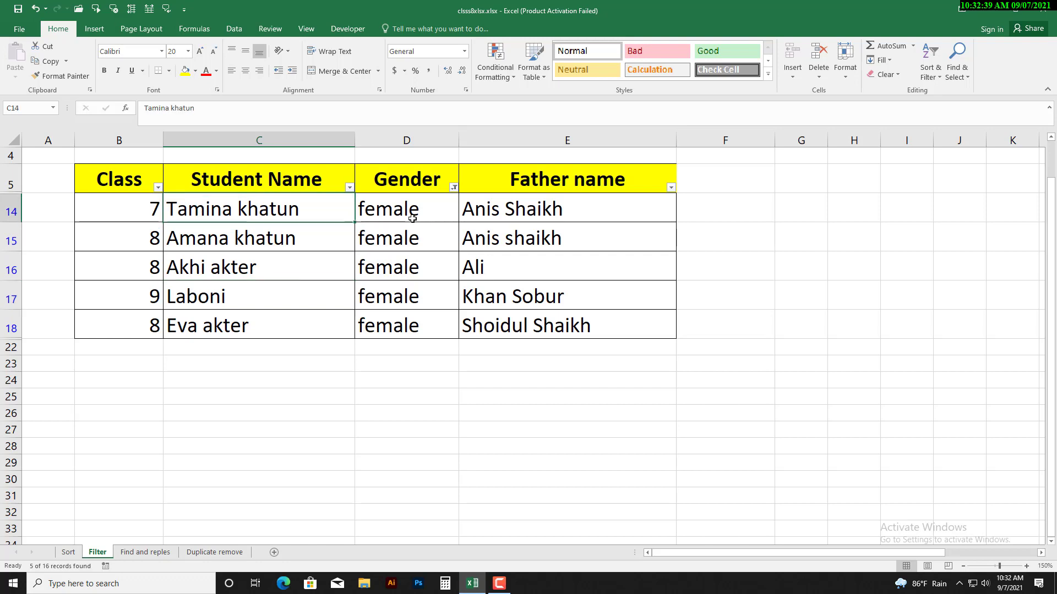
{"action": "mouse_move", "coordinate": [108, 209]}
{"action": "left_mouse_down"}
{"action": "mouse_move", "coordinate": [455, 323]}
{"action": "mouse_move", "coordinate": [520, 330]}
{"action": "left_mouse_up"}
{"action": "left_click", "coordinate": [479, 431]}
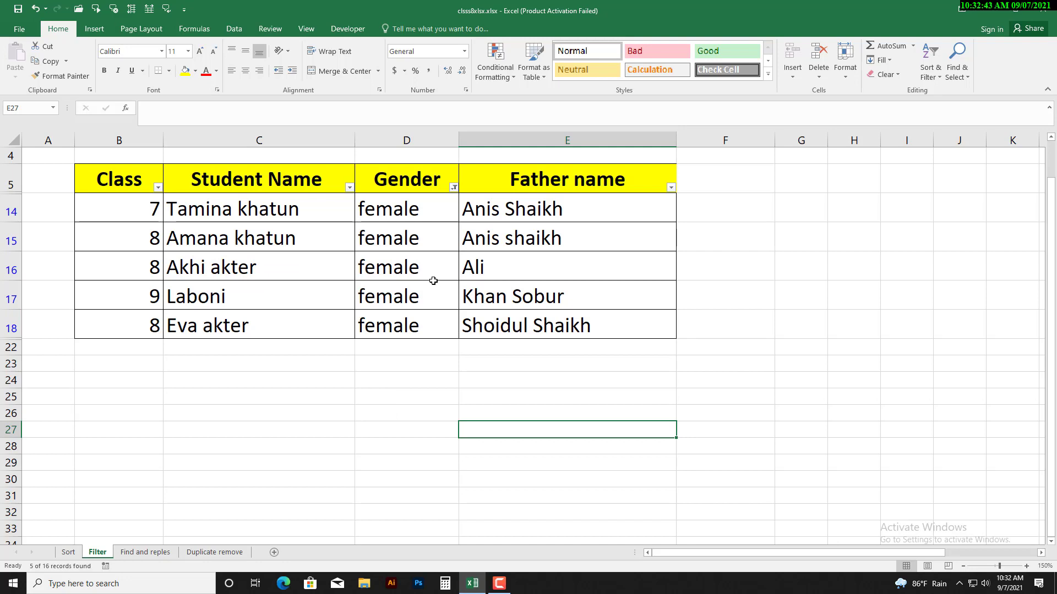
Change the Gender column filter to show only male students instead of female students.
{"action": "left_click", "coordinate": [454, 188]}
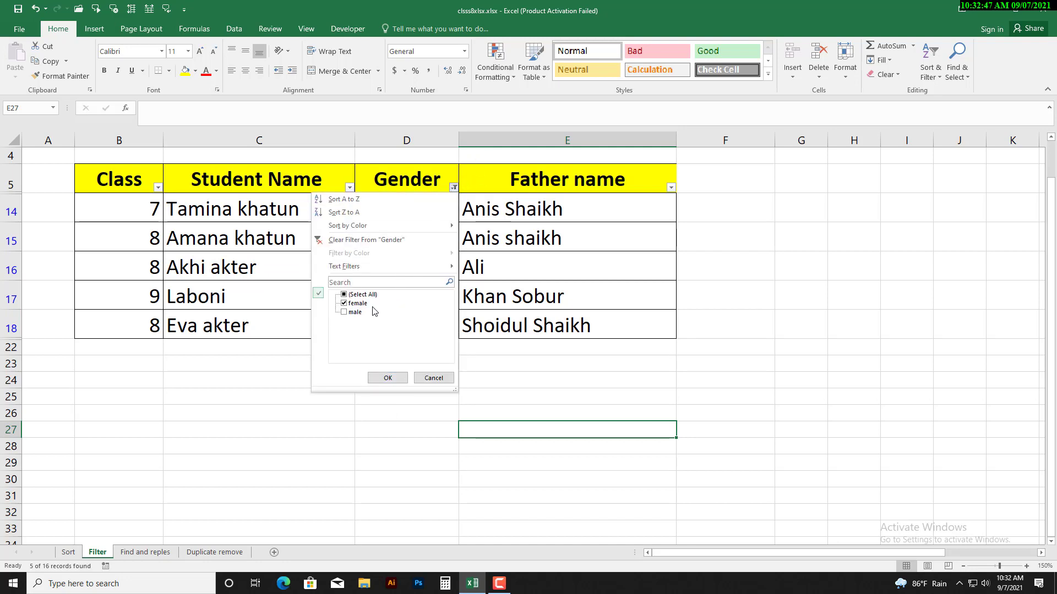
{"action": "left_click", "coordinate": [345, 312]}
{"action": "left_click", "coordinate": [344, 303]}
{"action": "left_click", "coordinate": [349, 306]}
{"action": "left_click", "coordinate": [348, 306]}
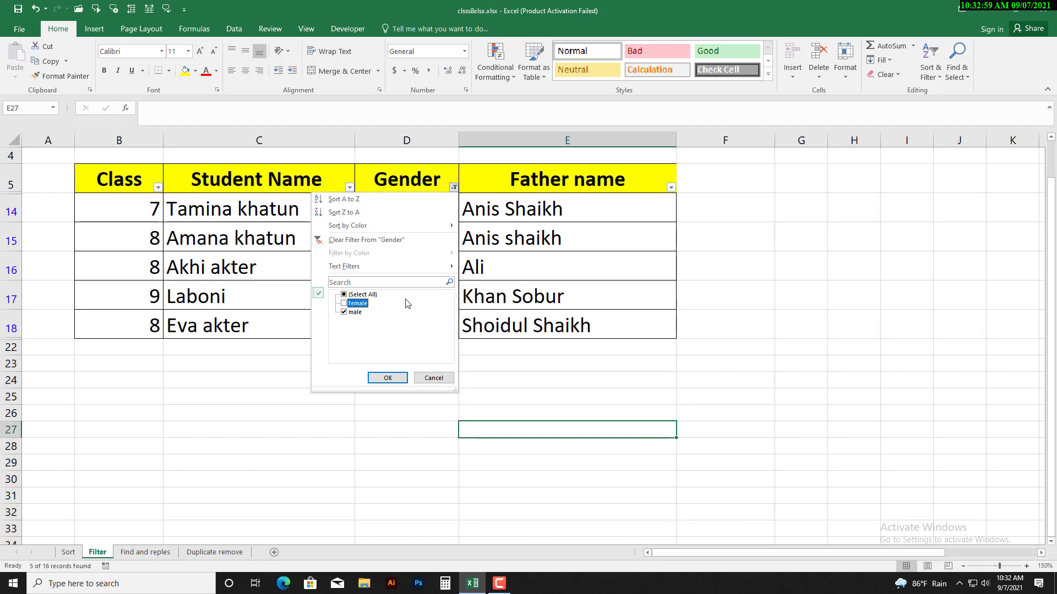
{"action": "left_click", "coordinate": [387, 378]}
Examine the filtered male student records, checking the student names and the full range from class to father name.
{"action": "left_click", "coordinate": [165, 215]}
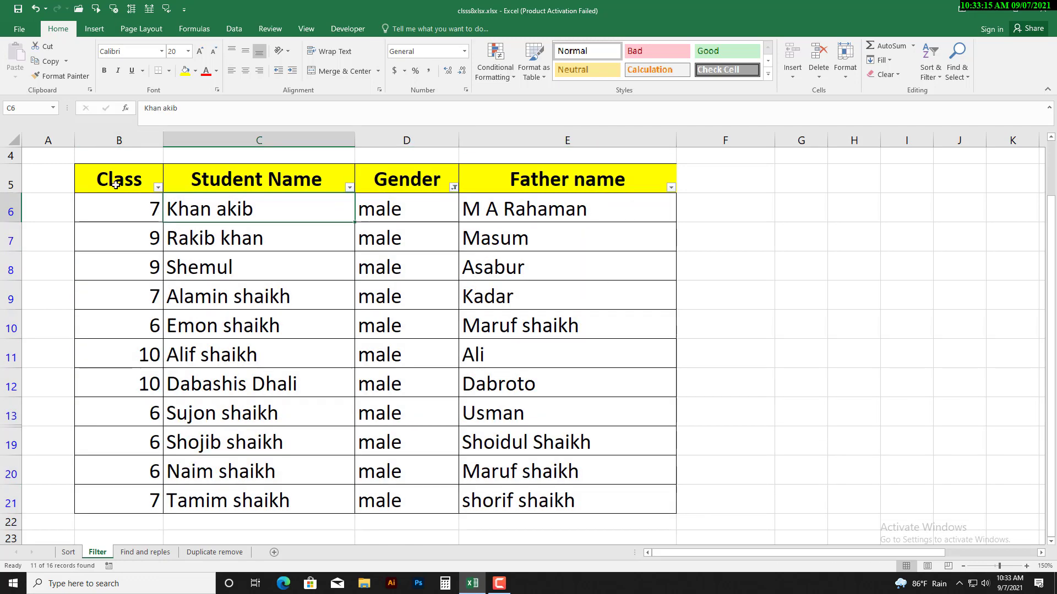
{"action": "left_click_drag", "start_coordinate": [110, 186], "coordinate": [573, 501]}
{"action": "left_click", "coordinate": [820, 392]}
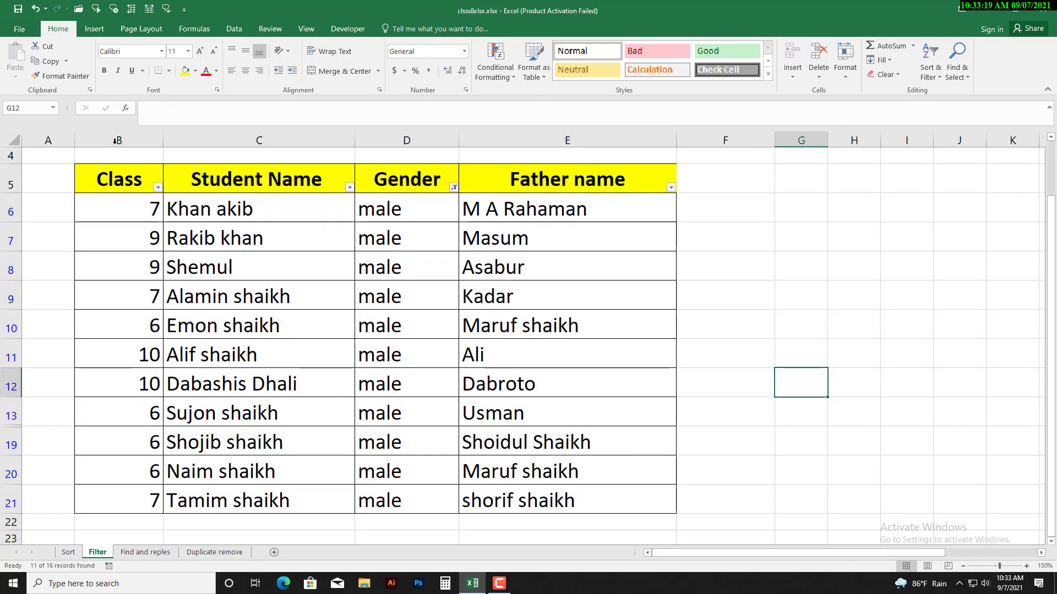
{"action": "left_click", "coordinate": [167, 210]}
{"action": "left_click", "coordinate": [202, 238]}
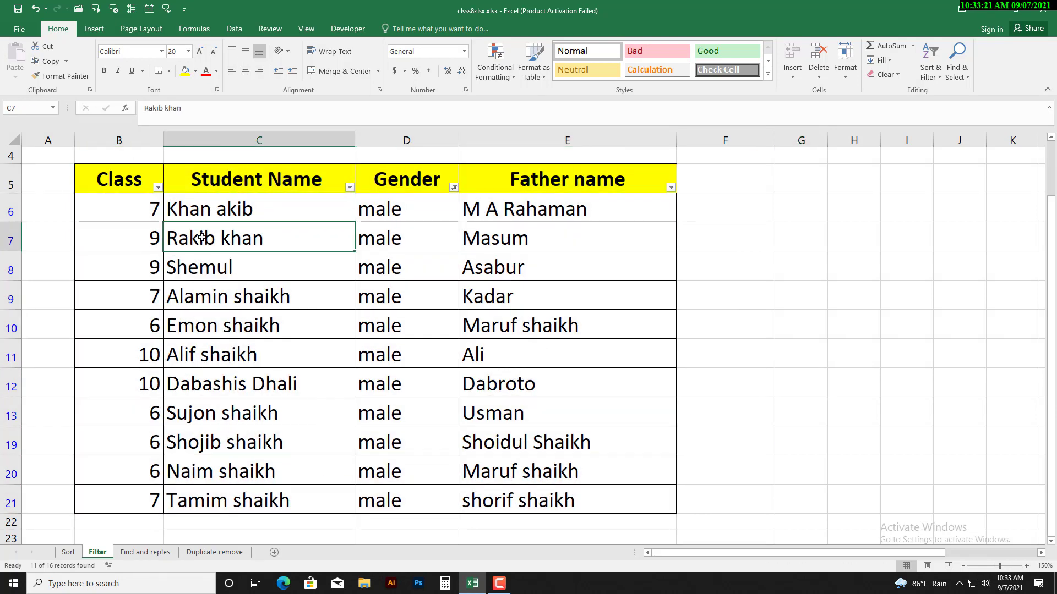
{"action": "left_click", "coordinate": [200, 270]}
{"action": "left_click", "coordinate": [200, 296]}
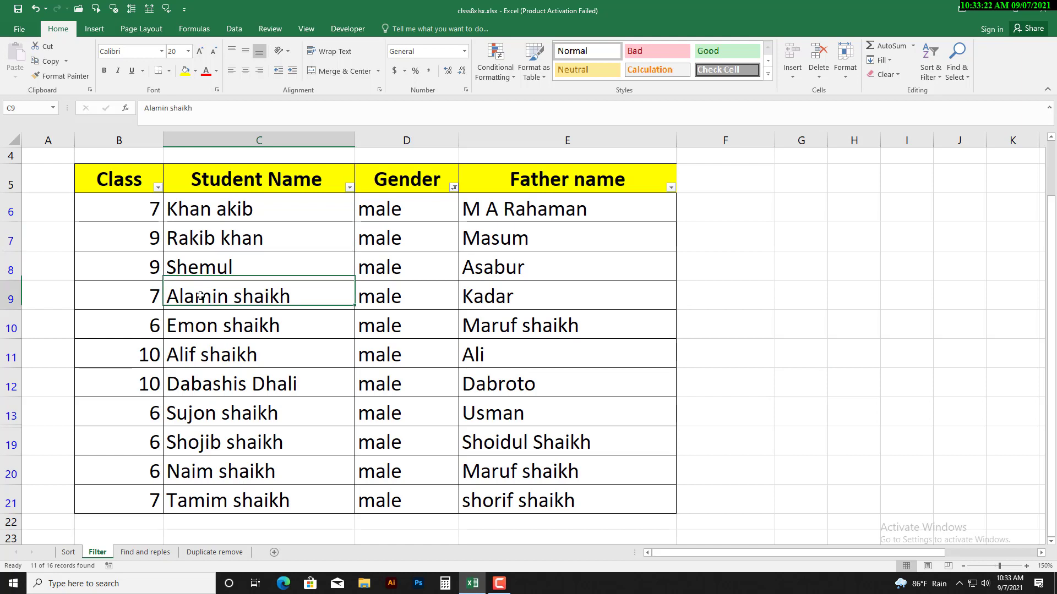
{"action": "left_click", "coordinate": [213, 327]}
{"action": "left_click", "coordinate": [230, 471]}
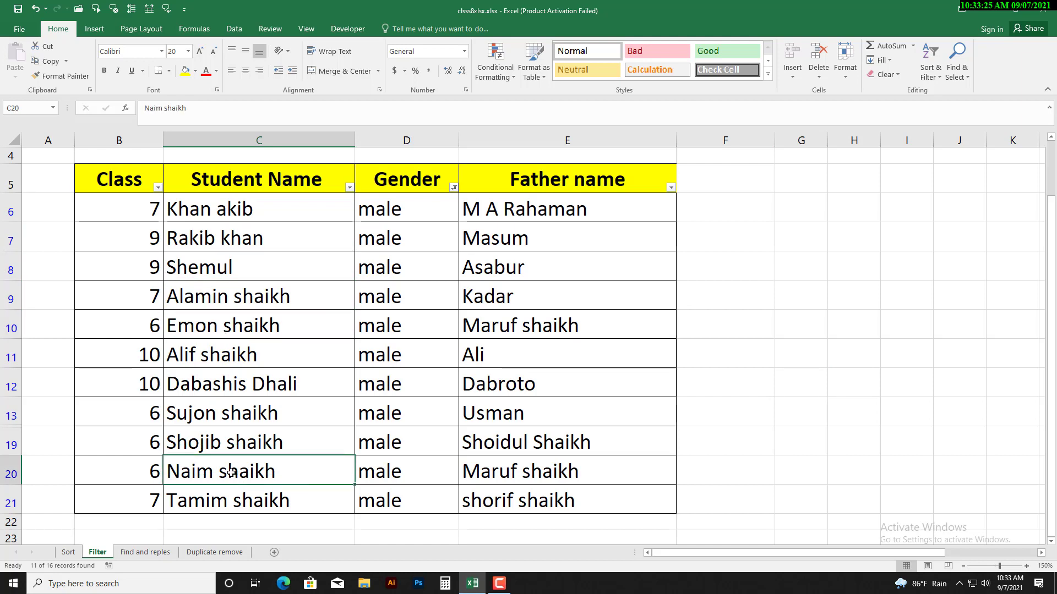
{"action": "left_click_drag", "start_coordinate": [125, 208], "coordinate": [605, 509]}
{"action": "left_click", "coordinate": [448, 381]}
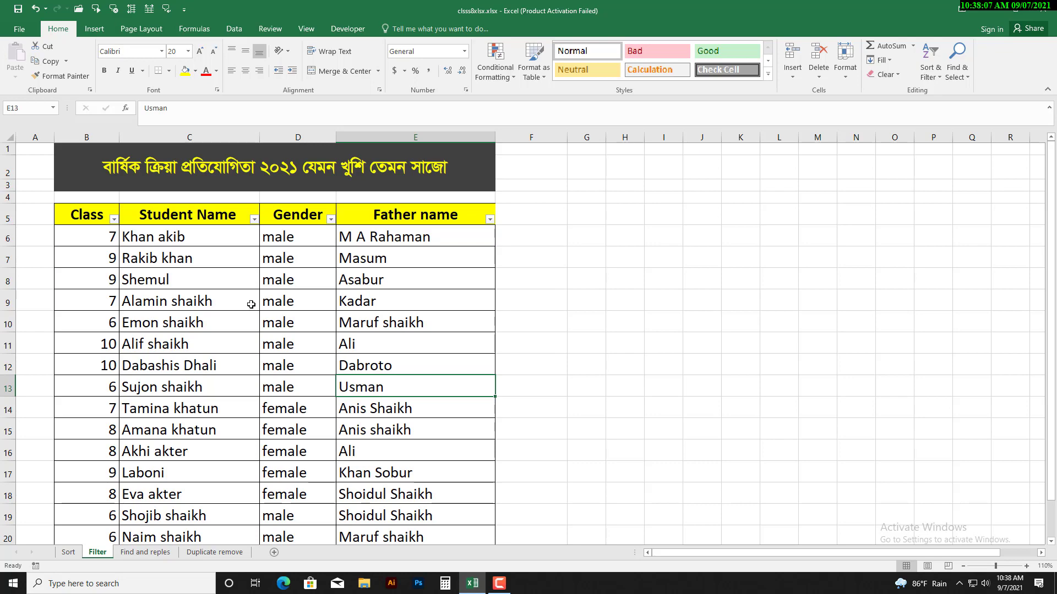
Review the full unfiltered student table and its header row with the Class, Student Name, Gender and Father name columns.
{"action": "left_click", "coordinate": [69, 231]}
{"action": "left_click_drag", "start_coordinate": [99, 277], "coordinate": [484, 517]}
{"action": "left_click", "coordinate": [82, 262]}
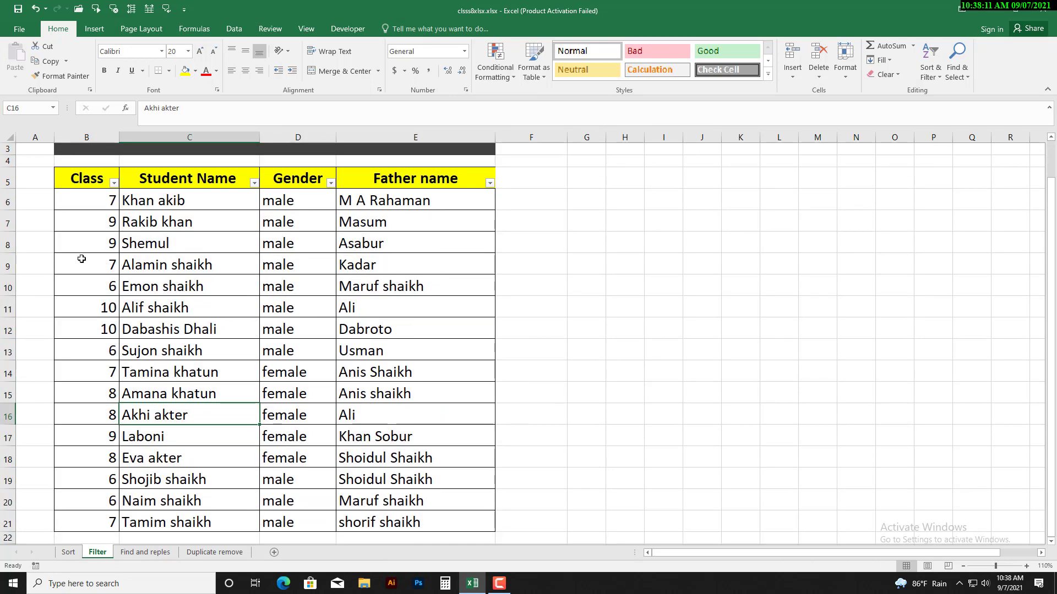
{"action": "left_click_drag", "start_coordinate": [81, 175], "coordinate": [438, 177]}
{"action": "left_click", "coordinate": [701, 177]}
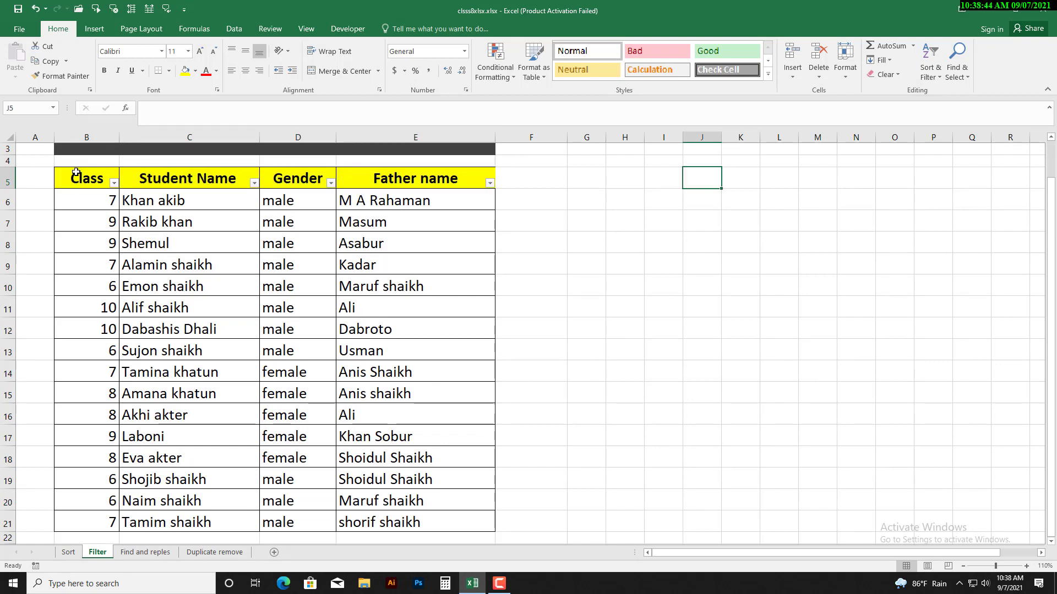
{"action": "left_click", "coordinate": [117, 182]}
{"action": "left_click_drag", "start_coordinate": [122, 182], "coordinate": [473, 178]}
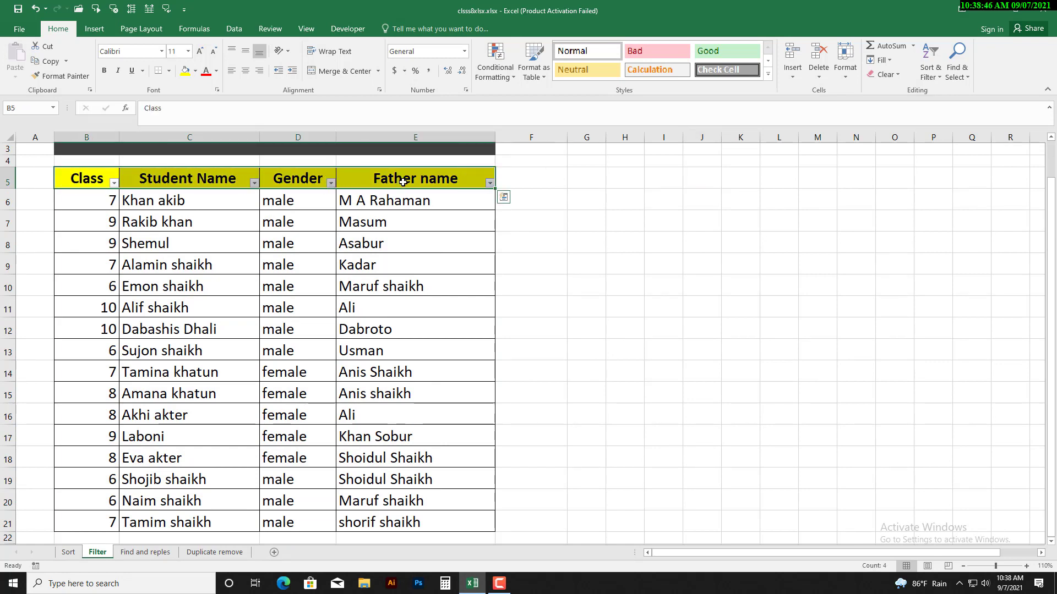
{"action": "left_click", "coordinate": [538, 202]}
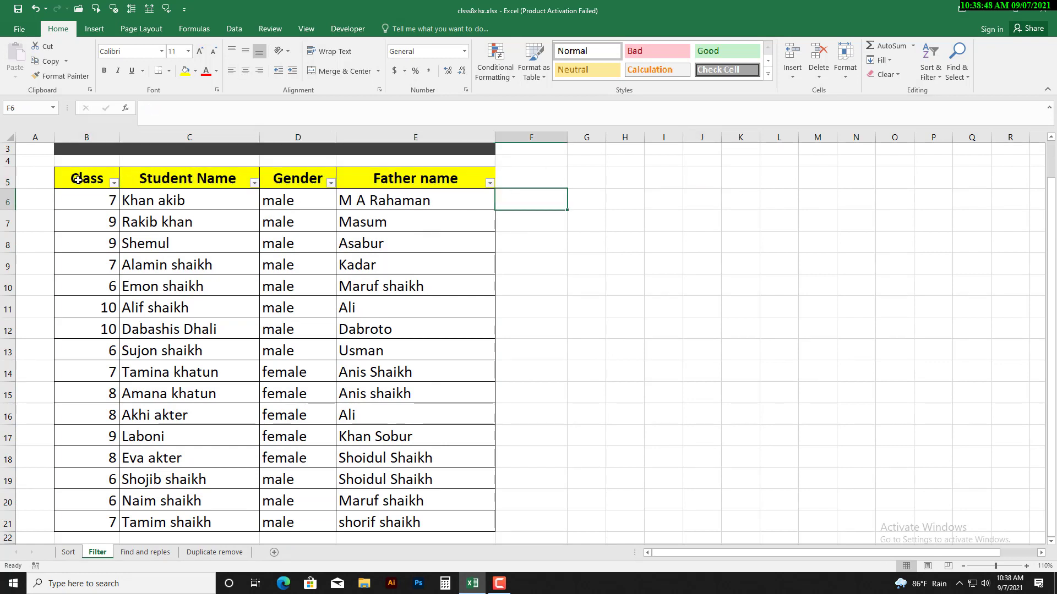
{"action": "left_click_drag", "start_coordinate": [83, 179], "coordinate": [407, 372]}
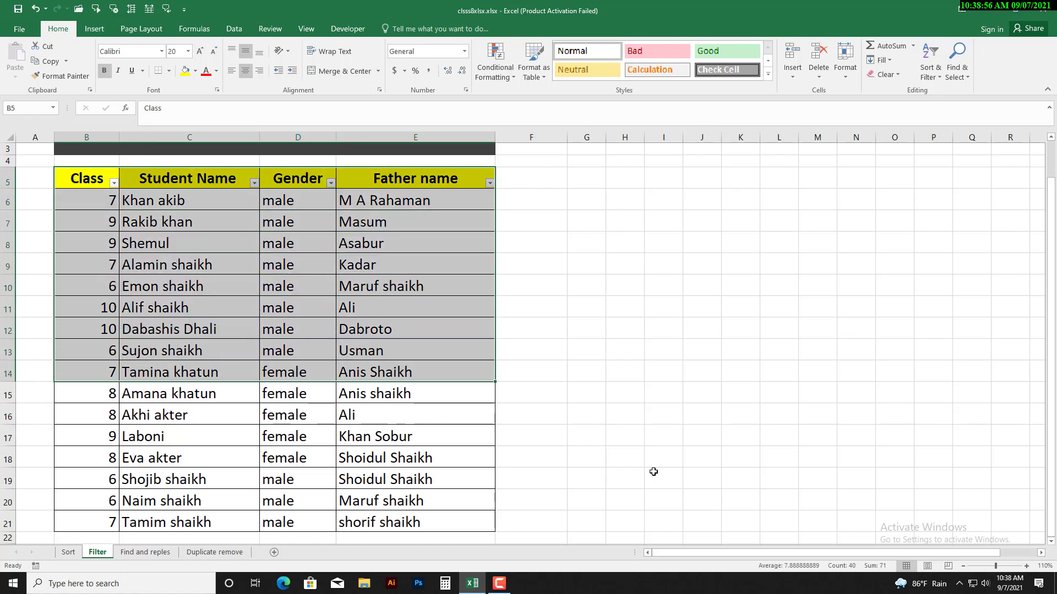